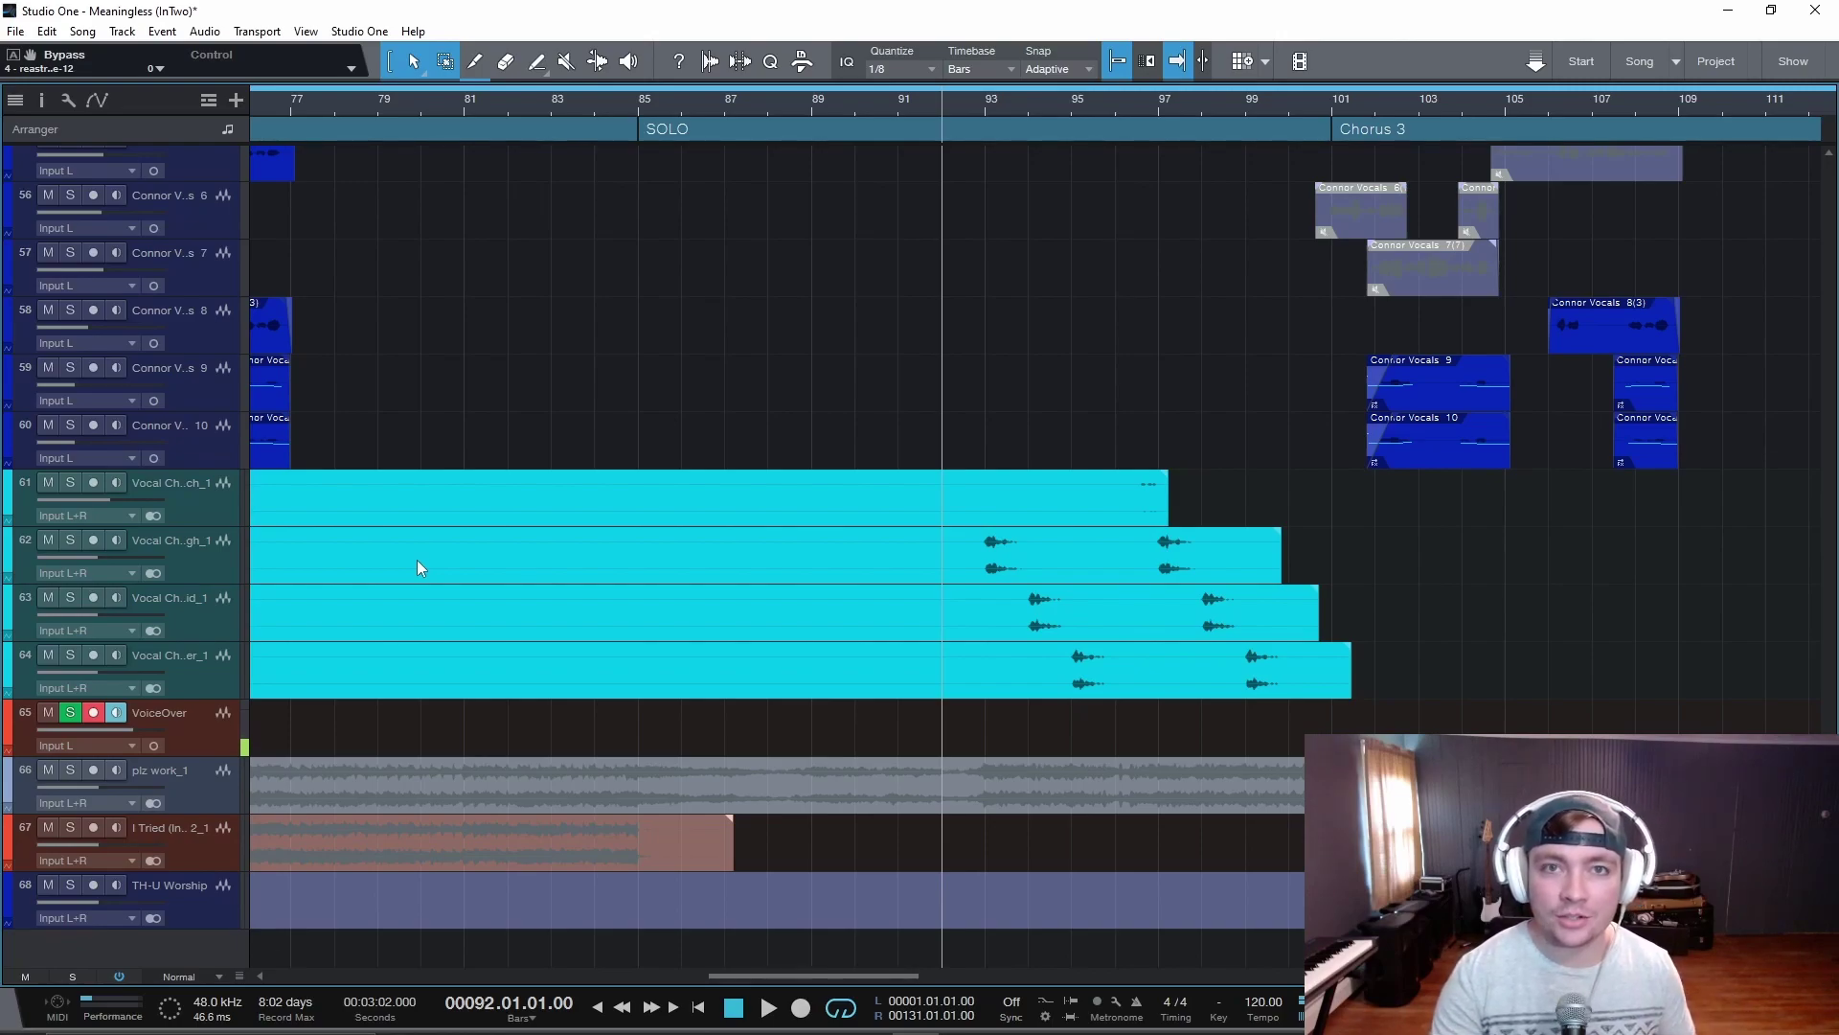
Solo the four vocal chop tracks and play the end of the SOLO section
{"action": "key", "text": "shift+e"}
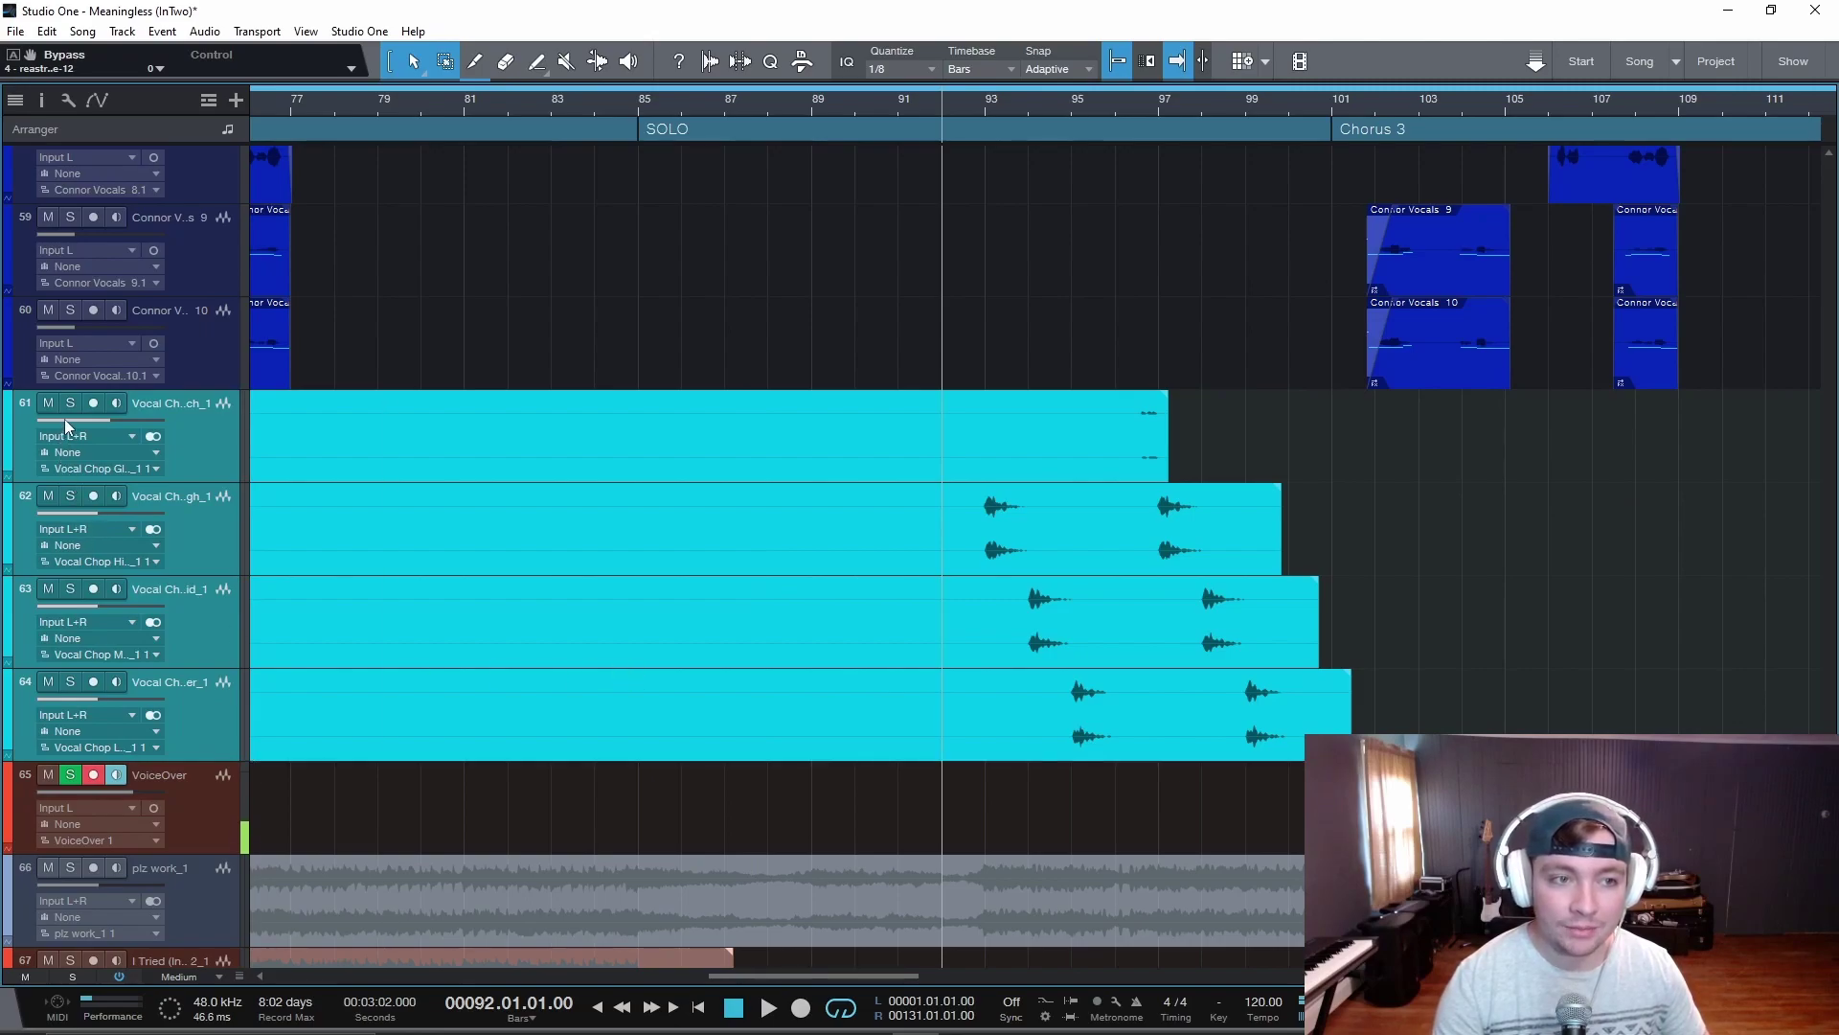
{"action": "key", "text": "s"}
{"action": "scroll", "coordinate": [801, 526], "scroll_direction": "up", "scroll_amount": 3}
{"action": "key", "text": "space"}
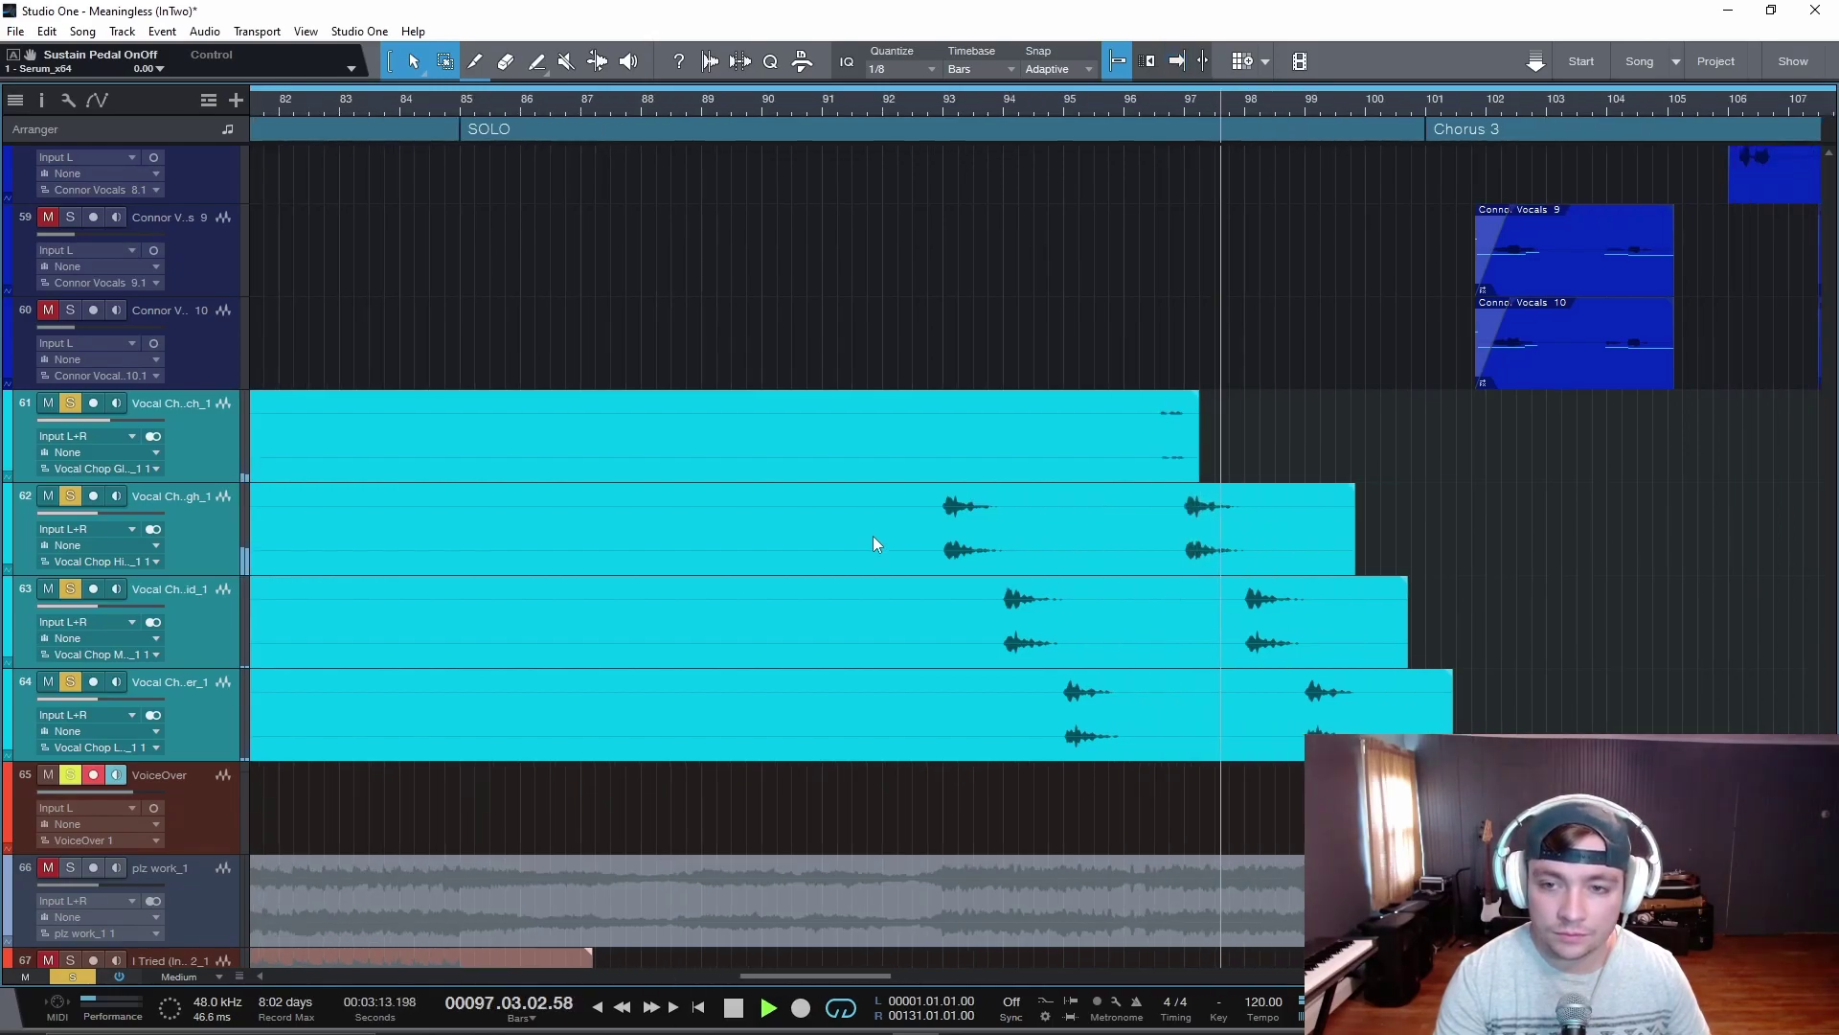
{"action": "key", "text": "space"}
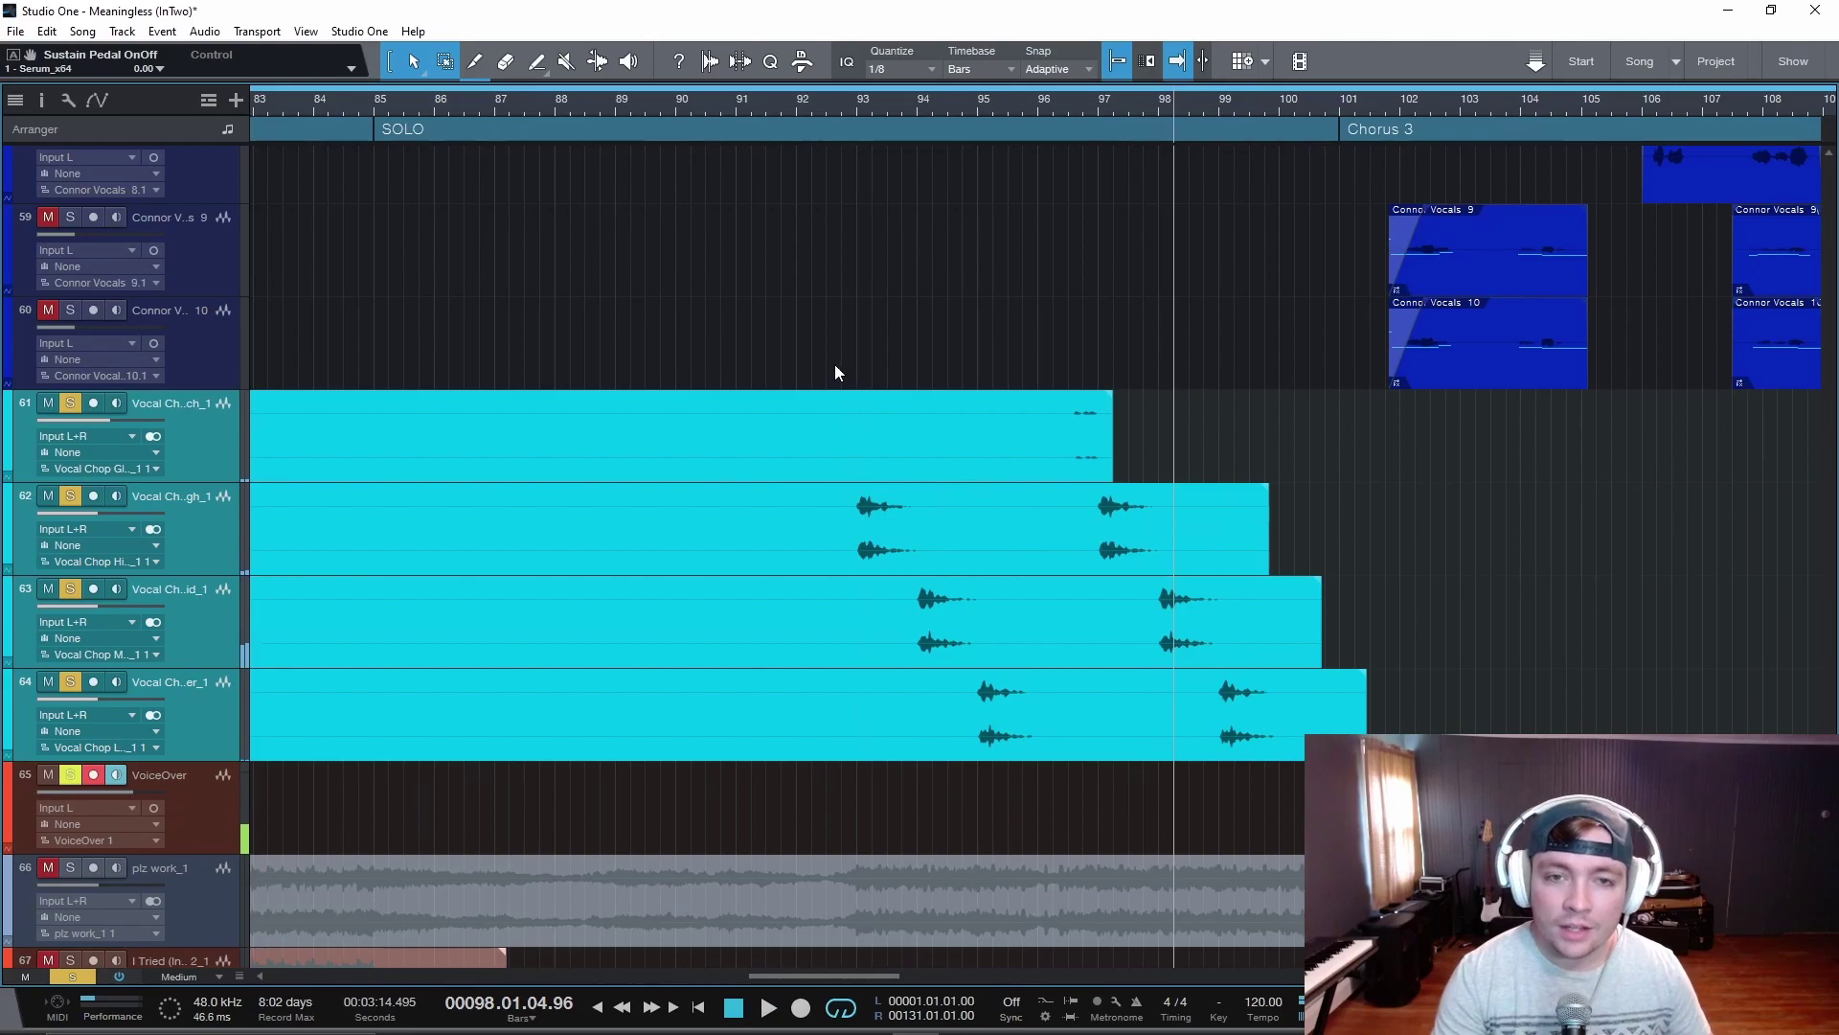
Play the full mix from bar 92 without the chop solos, comparing the four vocal chop tracks muted and unmuted
{"action": "left_click", "coordinate": [829, 373]}
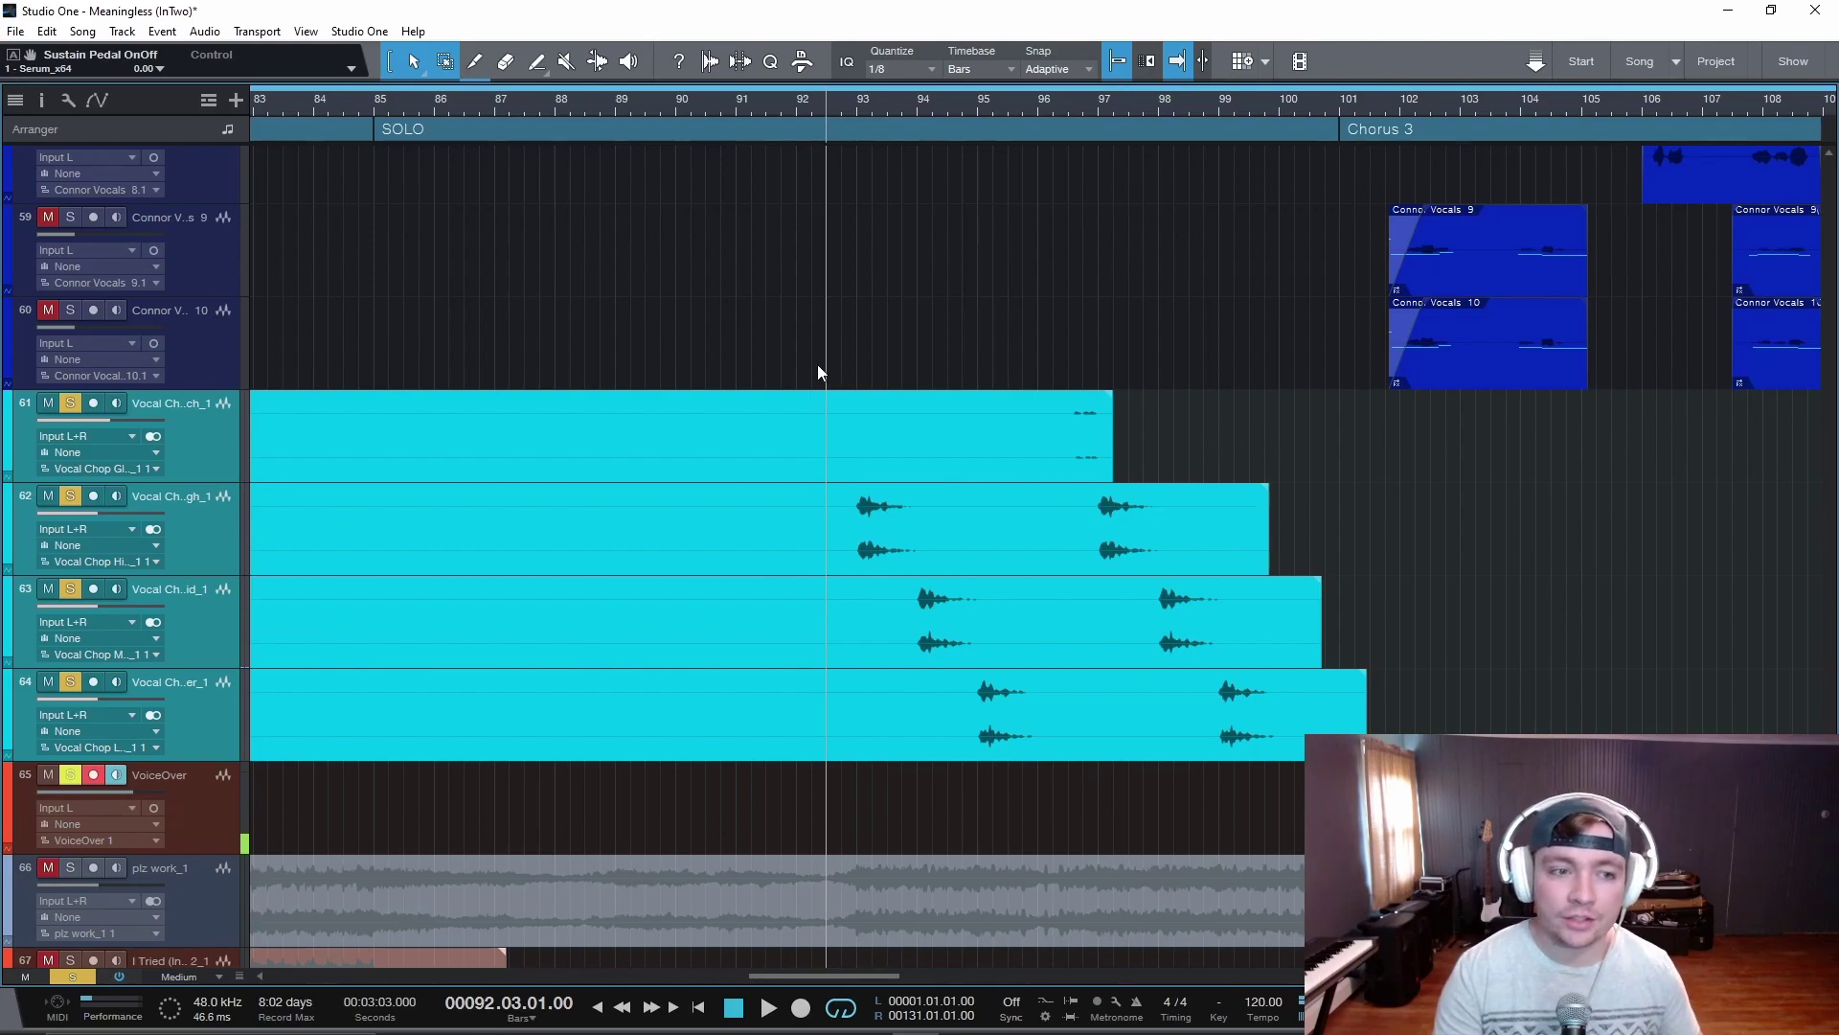
{"action": "left_click", "coordinate": [75, 977]}
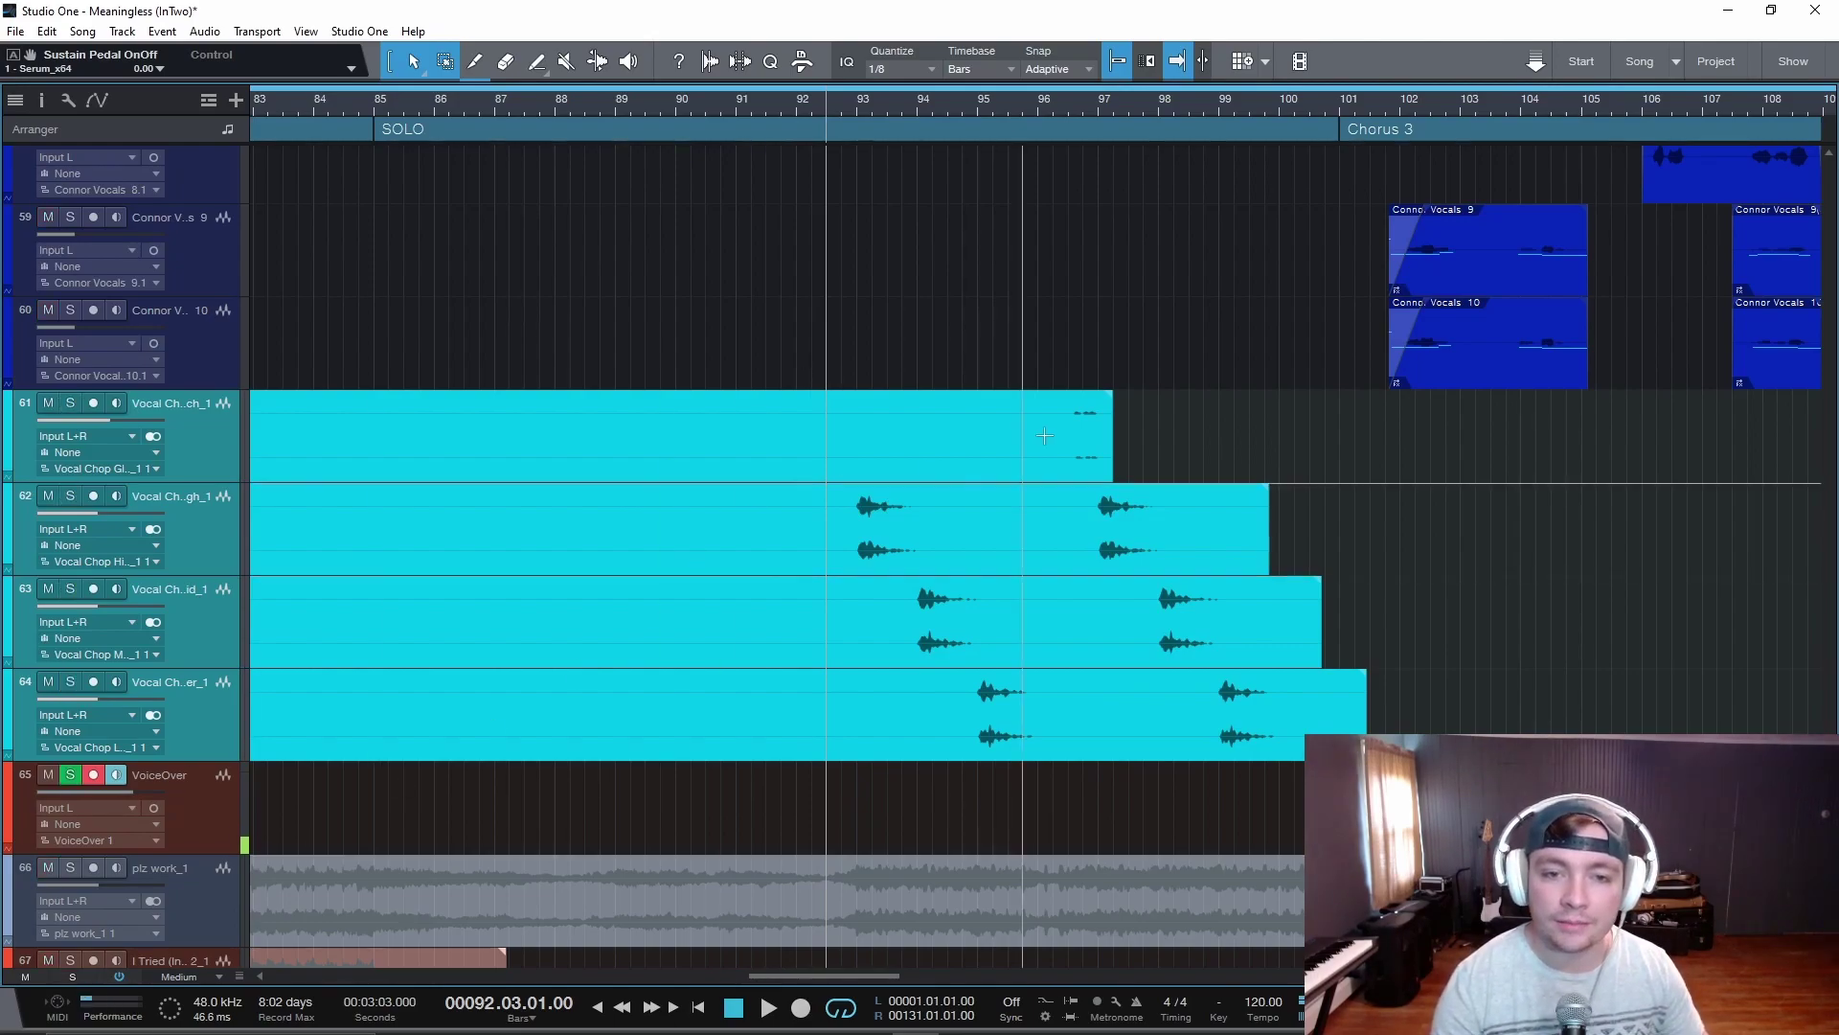
{"action": "key", "text": "space"}
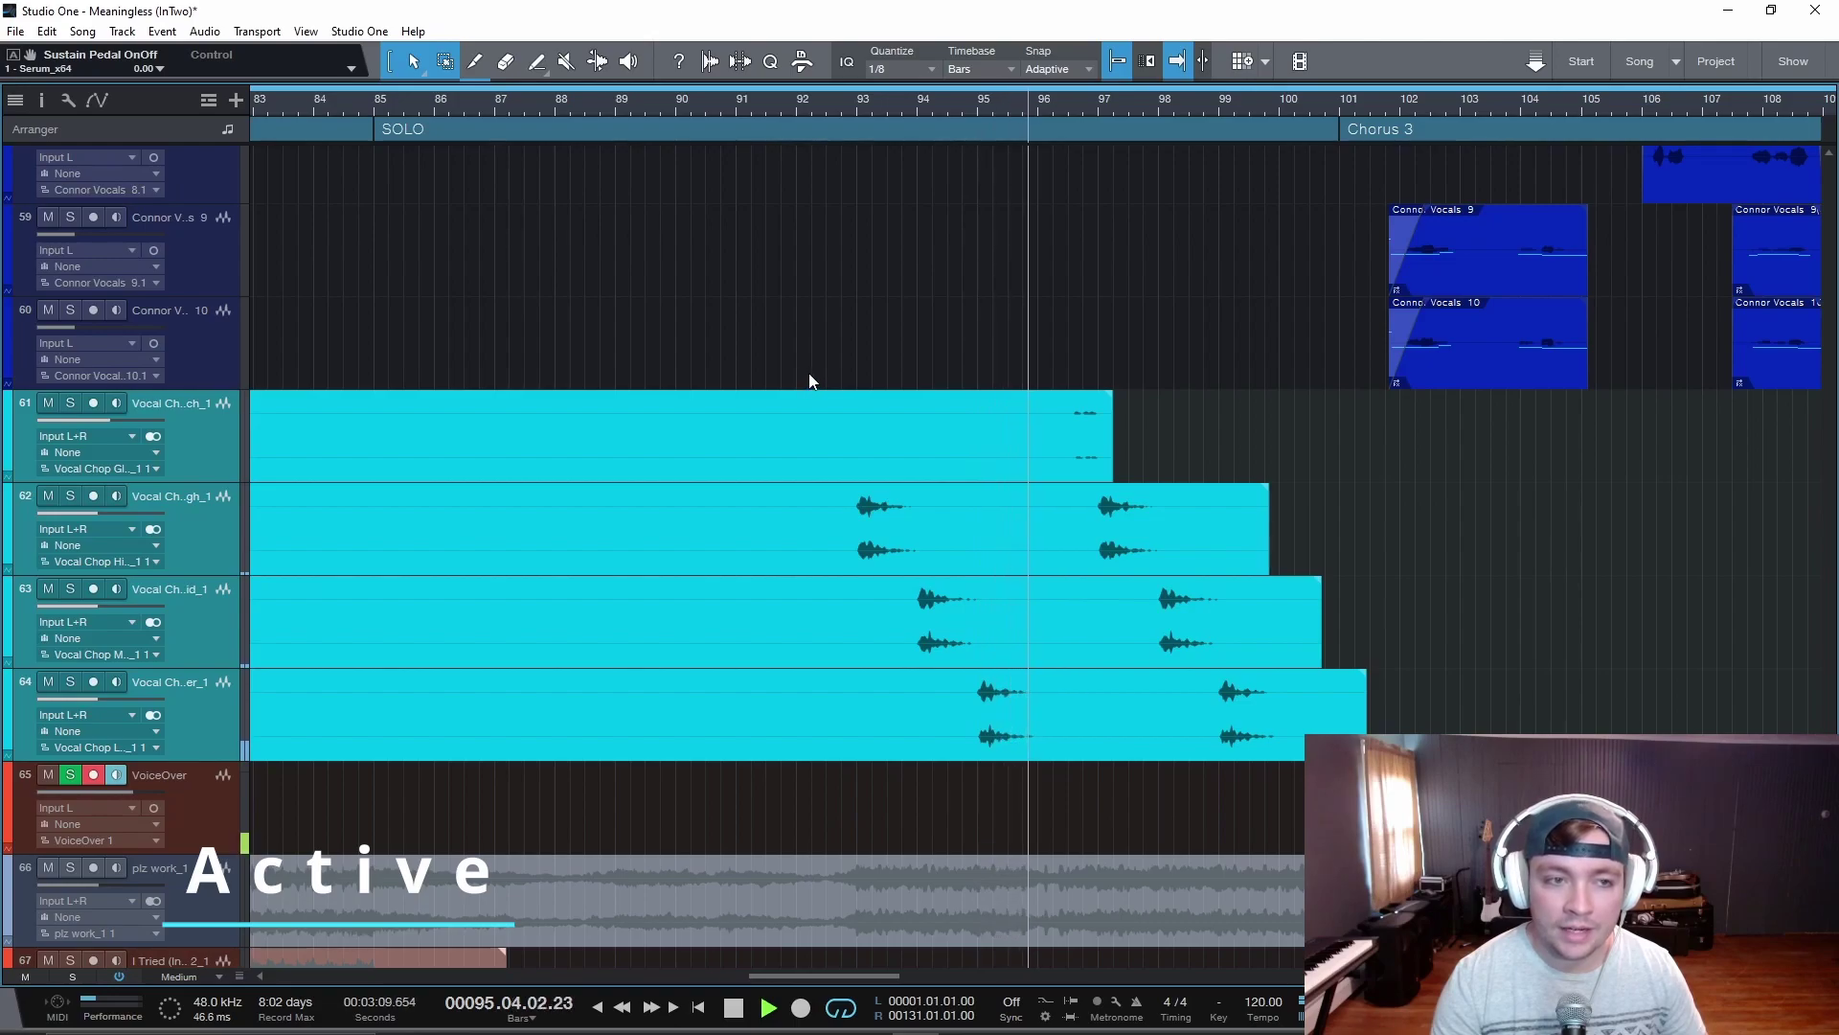
{"action": "key", "text": "space"}
{"action": "key", "text": "space"}
{"action": "left_click", "coordinate": [45, 403]}
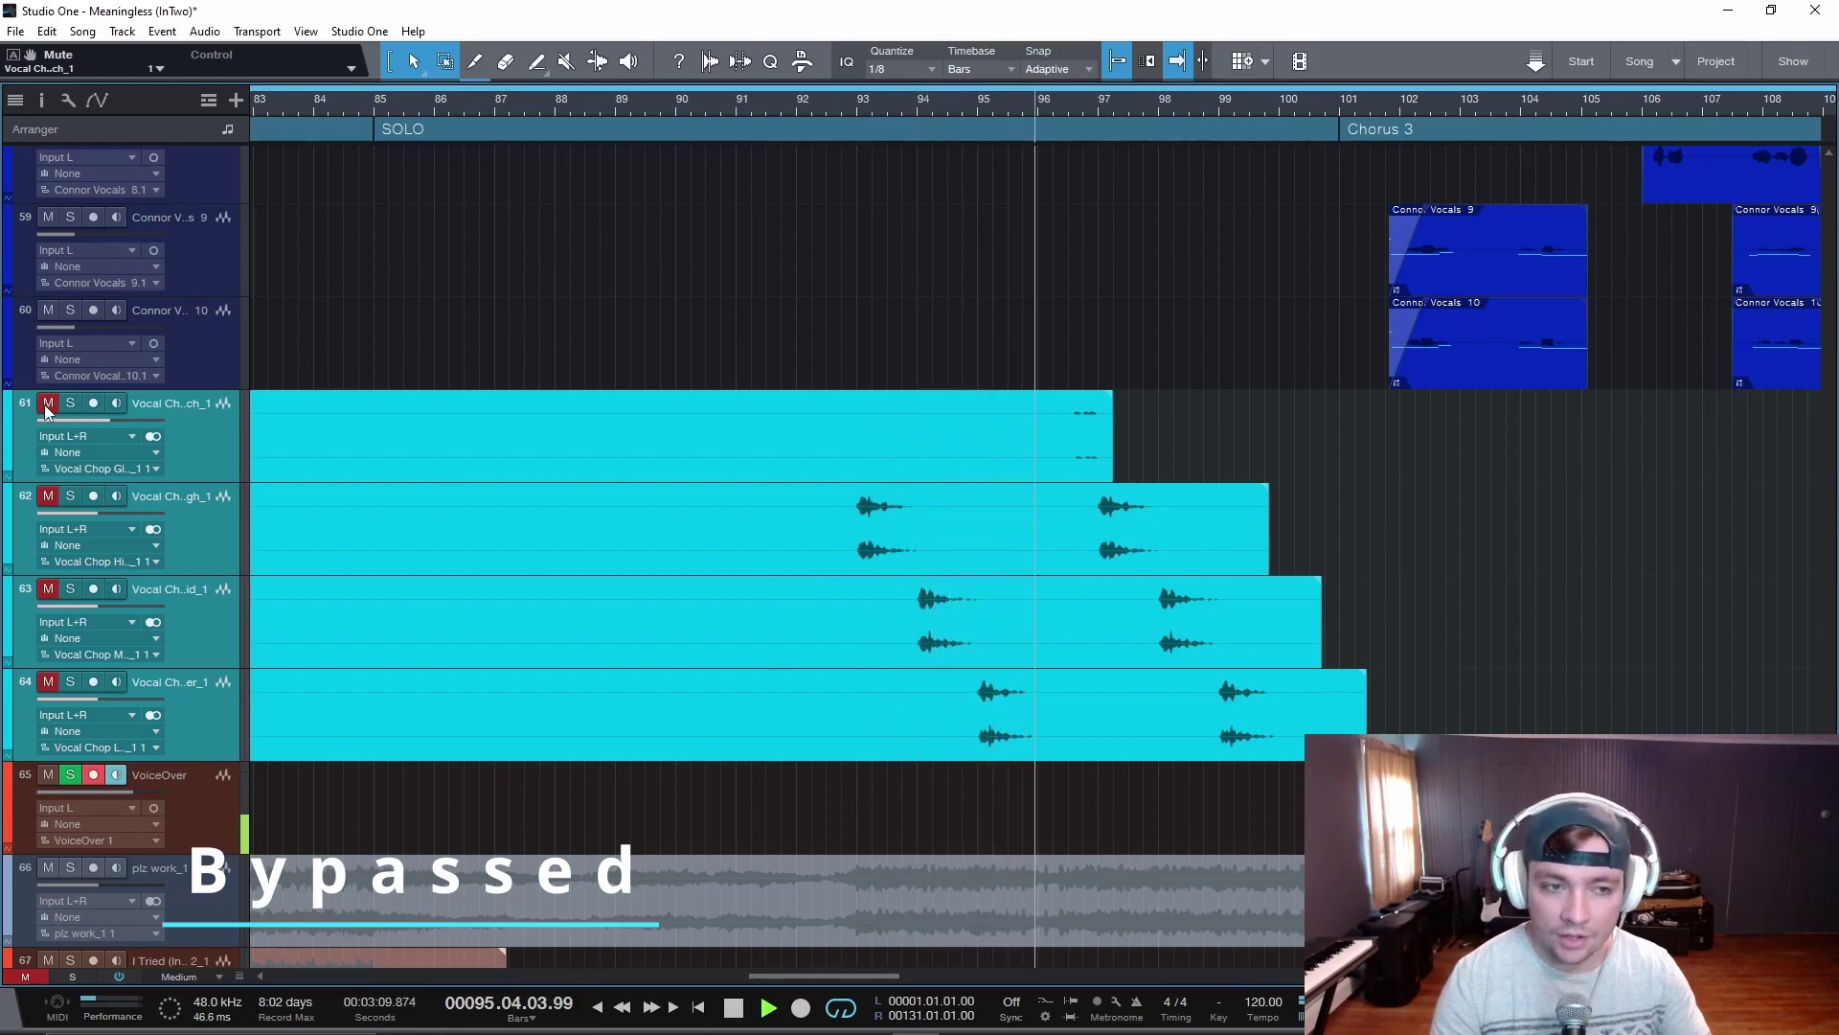
{"action": "left_click", "coordinate": [47, 403]}
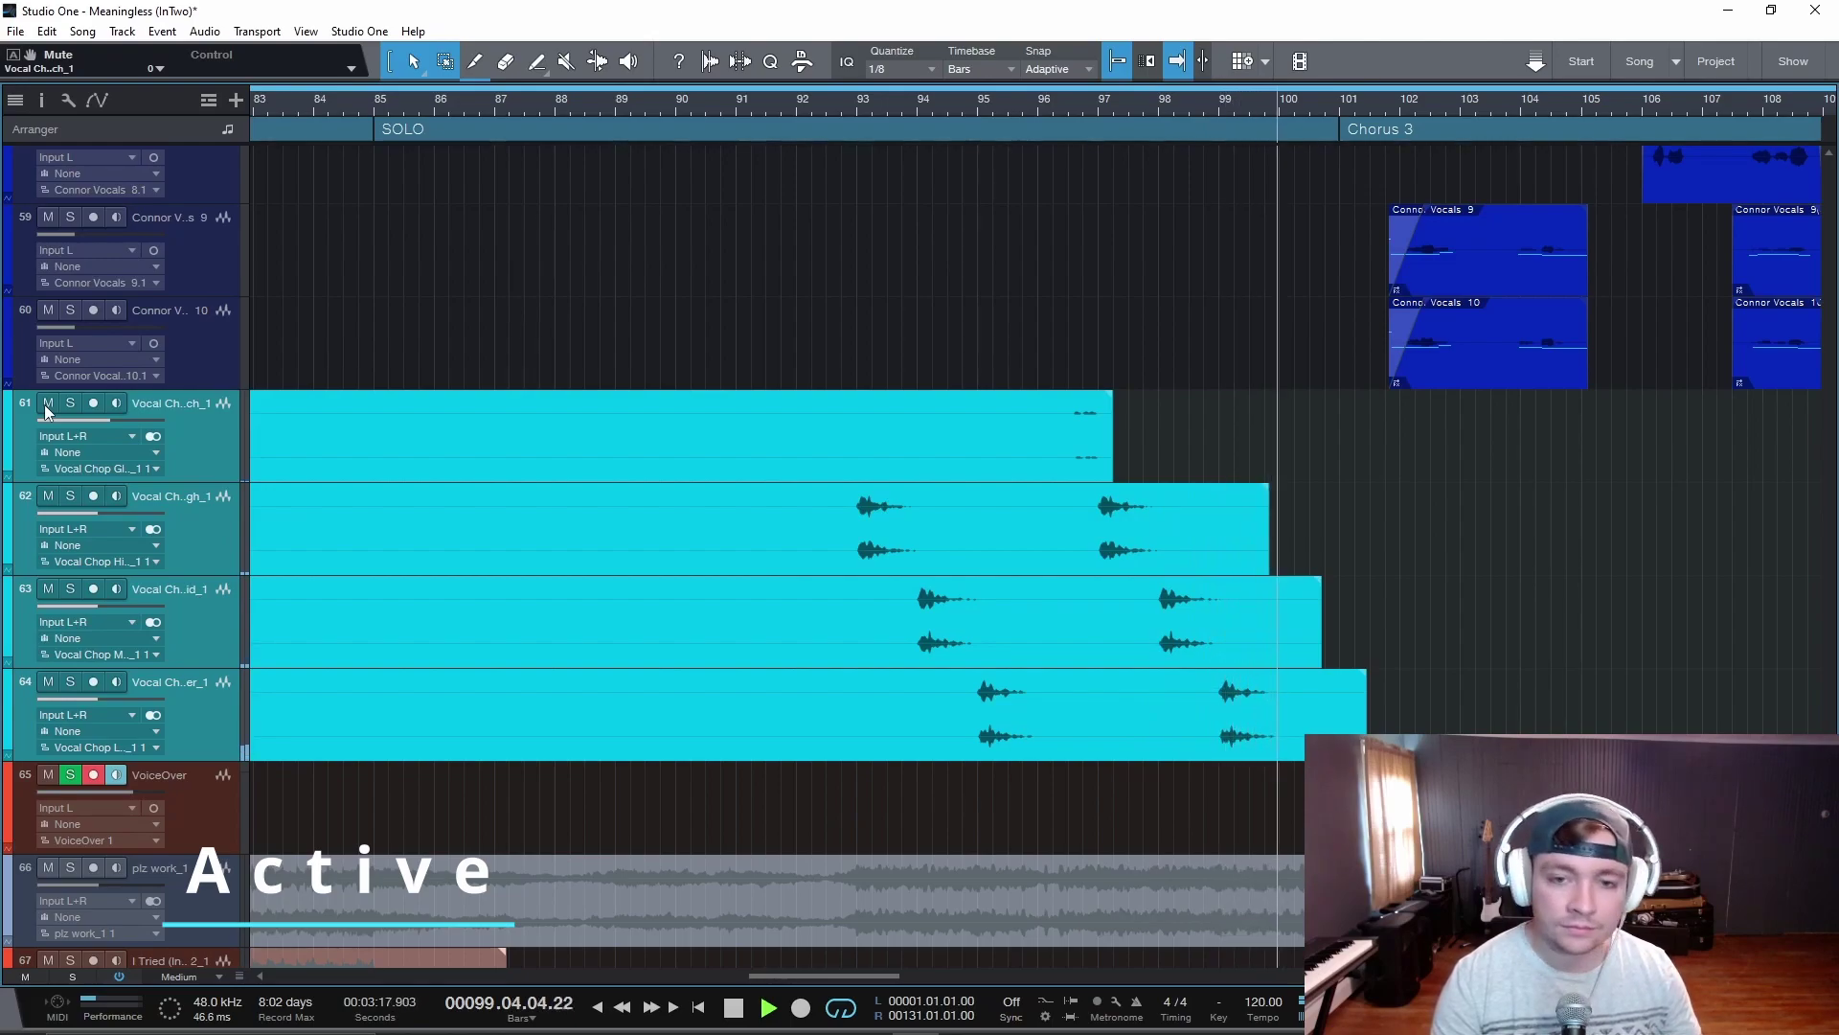
{"action": "key", "text": "space"}
Solo only the Vocal Chop High track and play it from around bar 92
{"action": "left_click", "coordinate": [198, 555]}
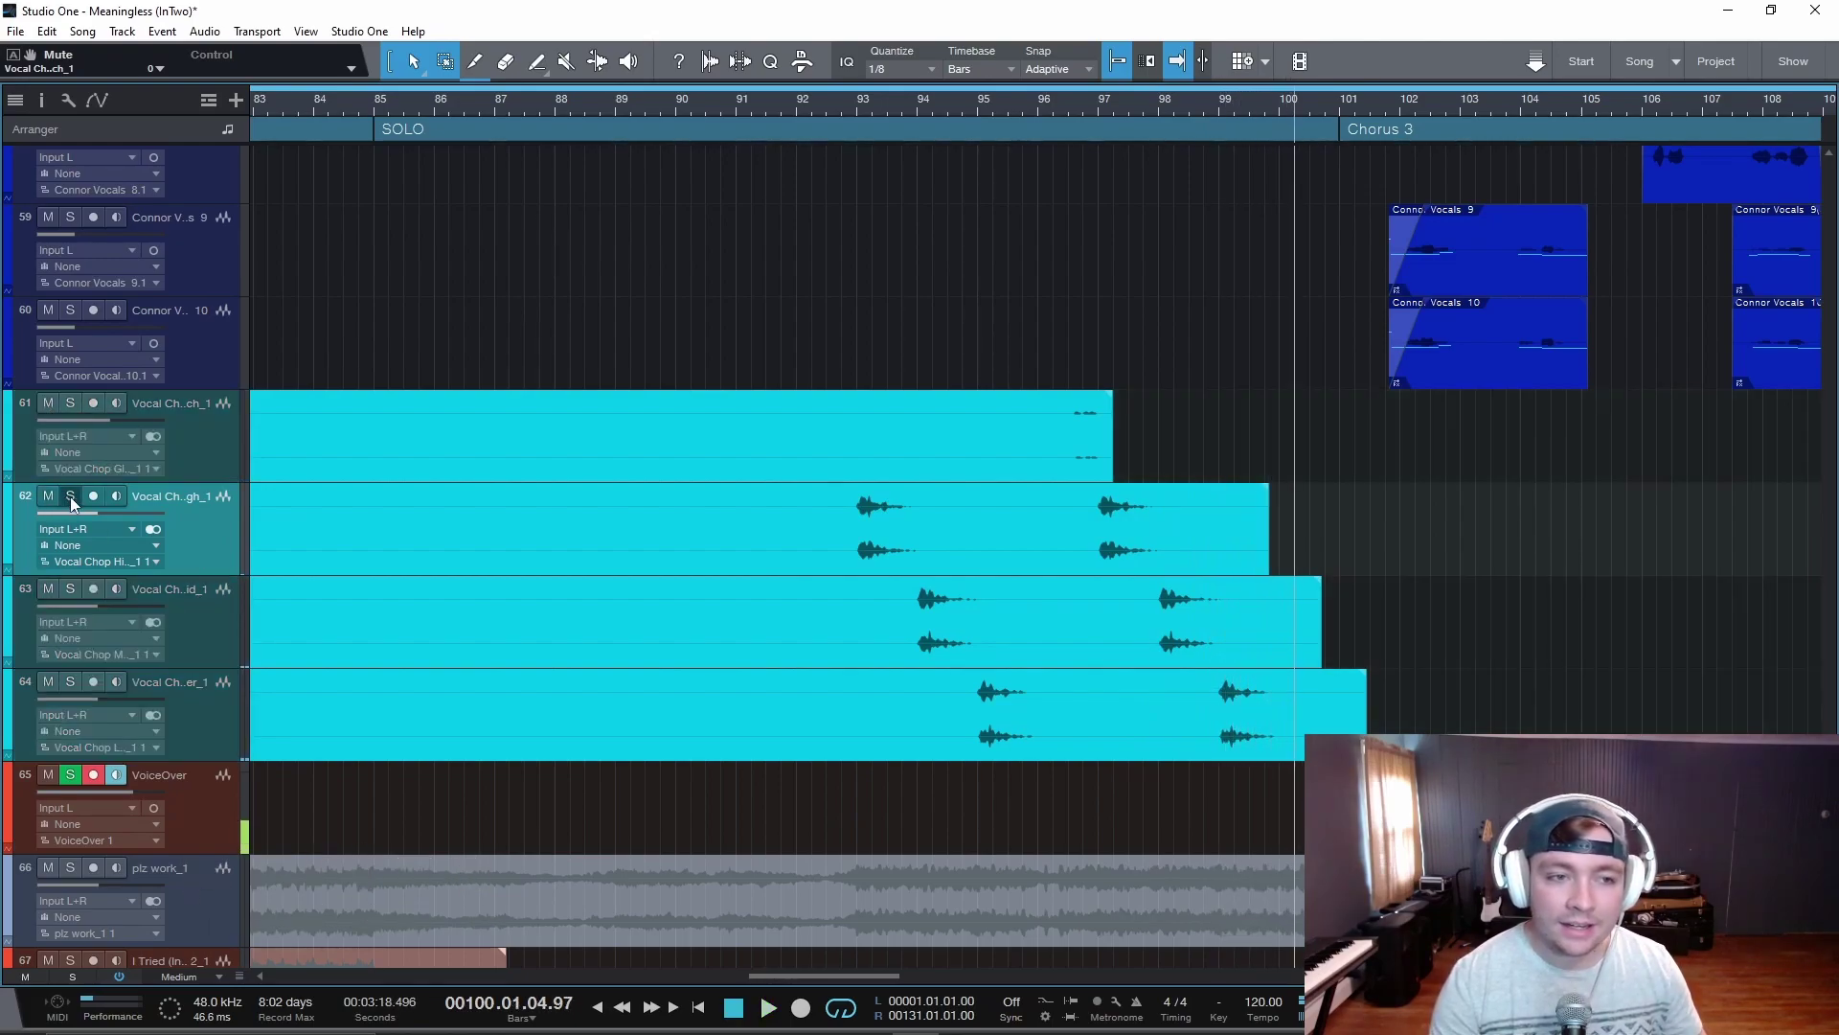
{"action": "left_click", "coordinate": [71, 496]}
{"action": "key", "text": "shift+e"}
{"action": "left_click", "coordinate": [830, 316]}
{"action": "key", "text": "space"}
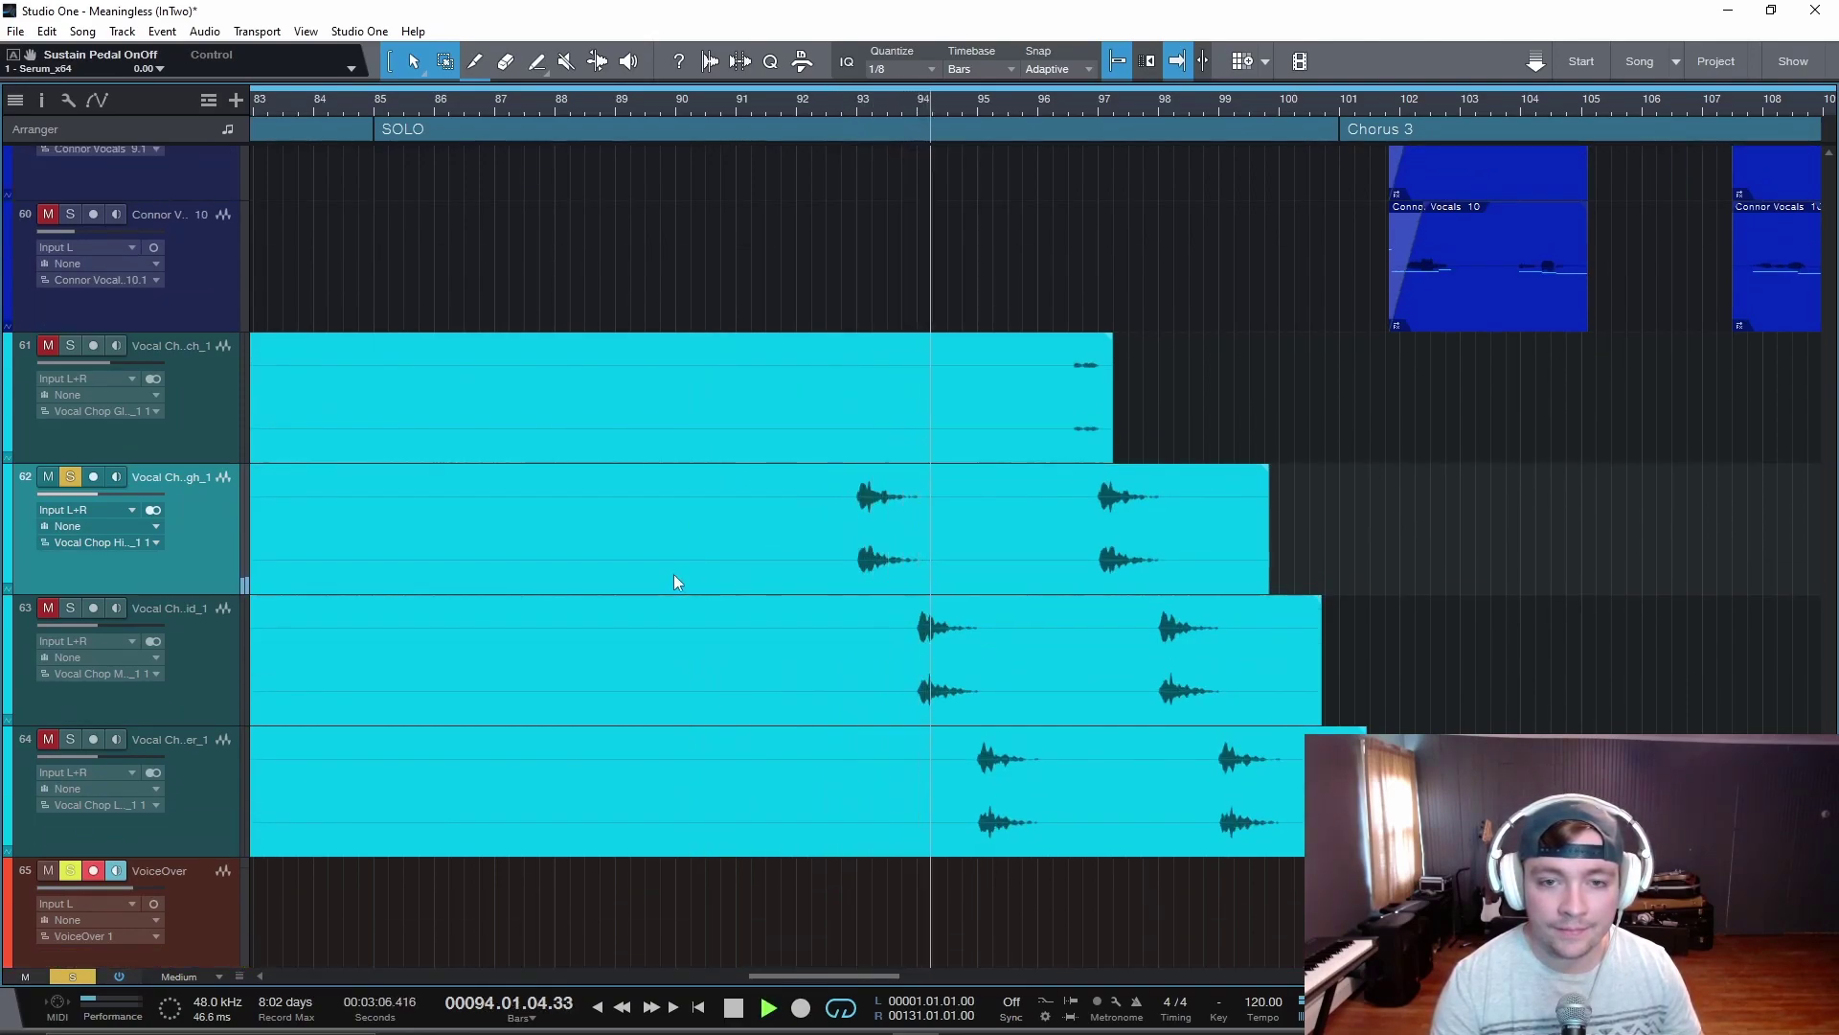
{"action": "key", "text": "space"}
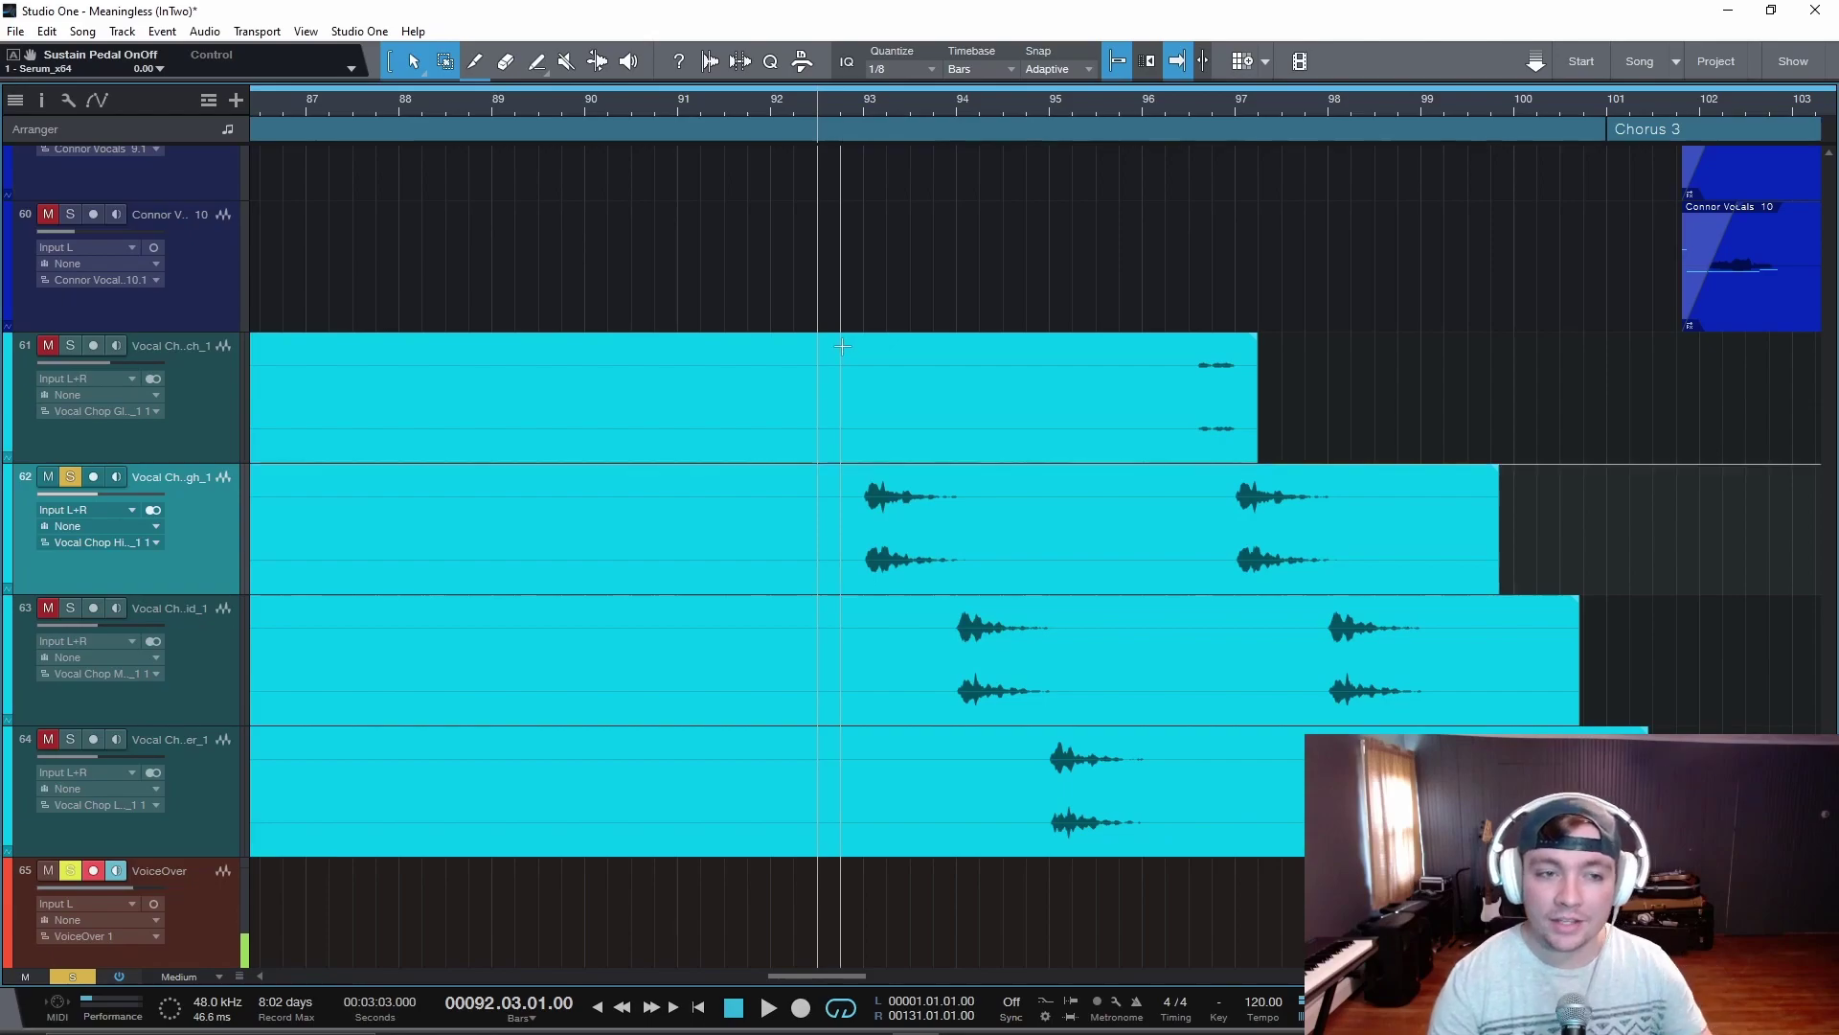
Duplicate the Vocal Chop High track without its audio events
{"action": "scroll", "coordinate": [909, 372], "scroll_direction": "up", "scroll_amount": 2}
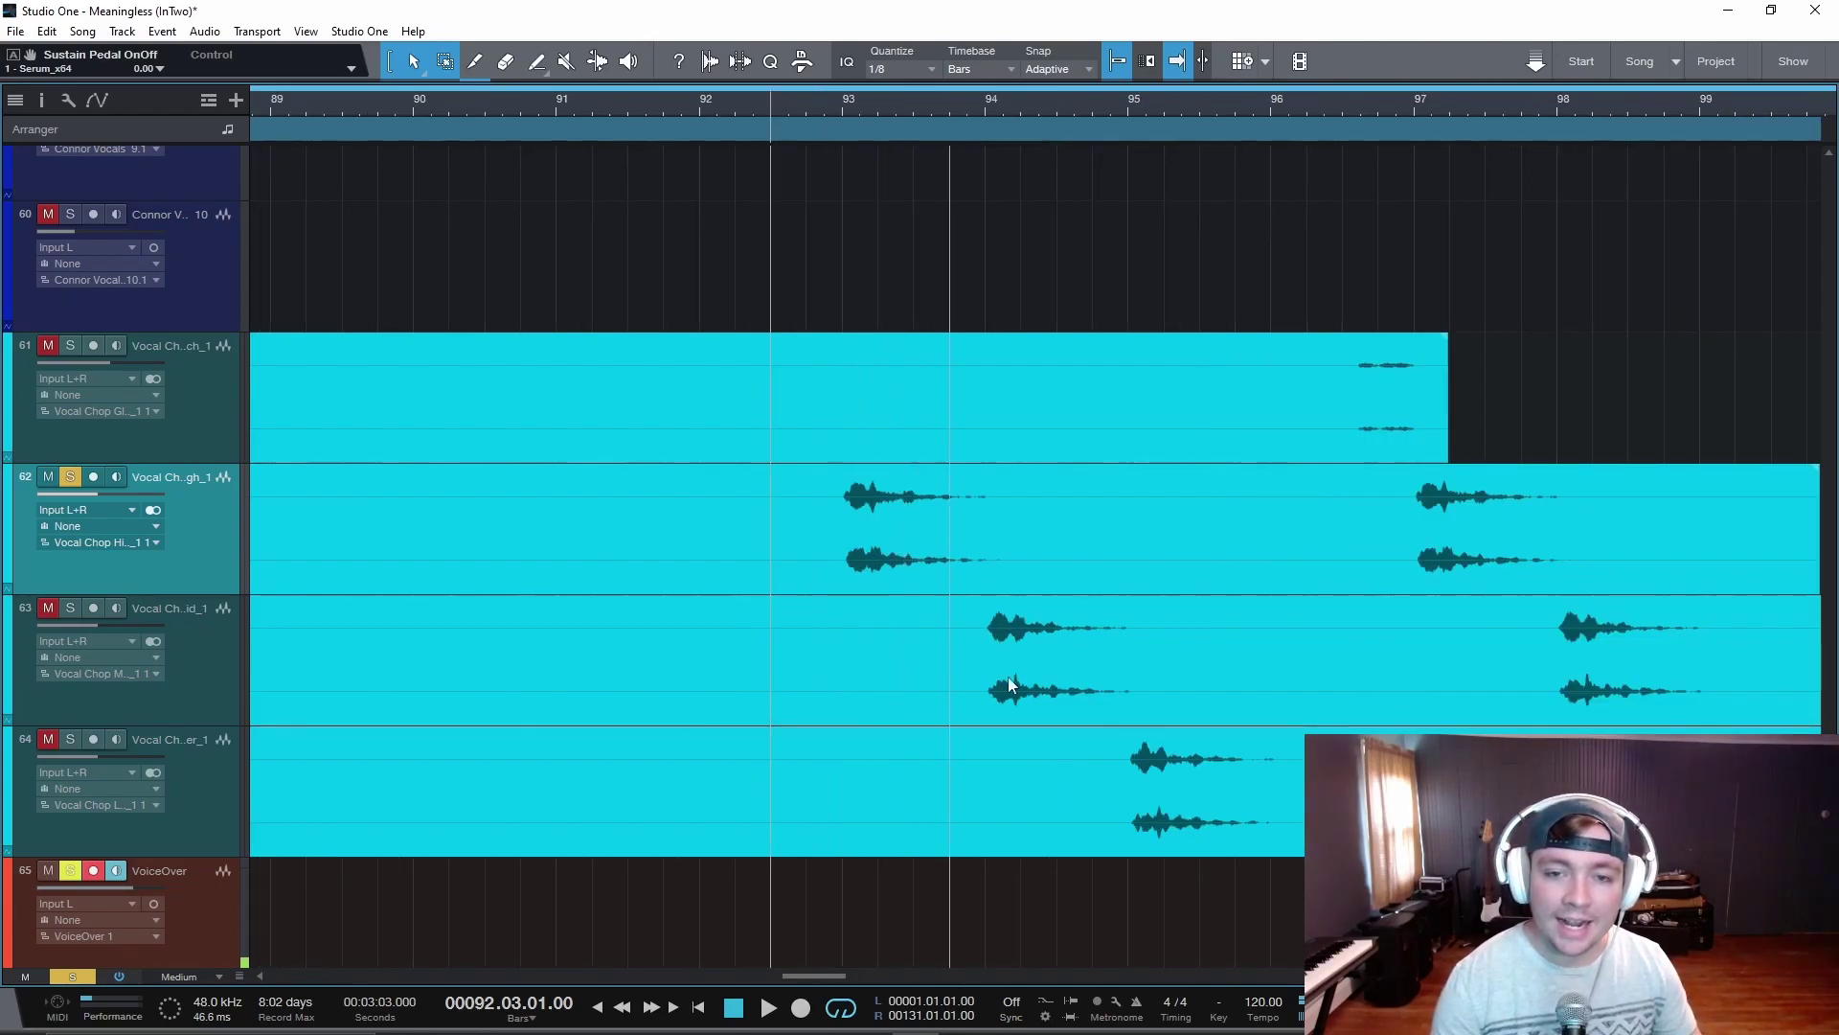
{"action": "scroll", "coordinate": [1006, 575], "scroll_direction": "down", "scroll_amount": 2}
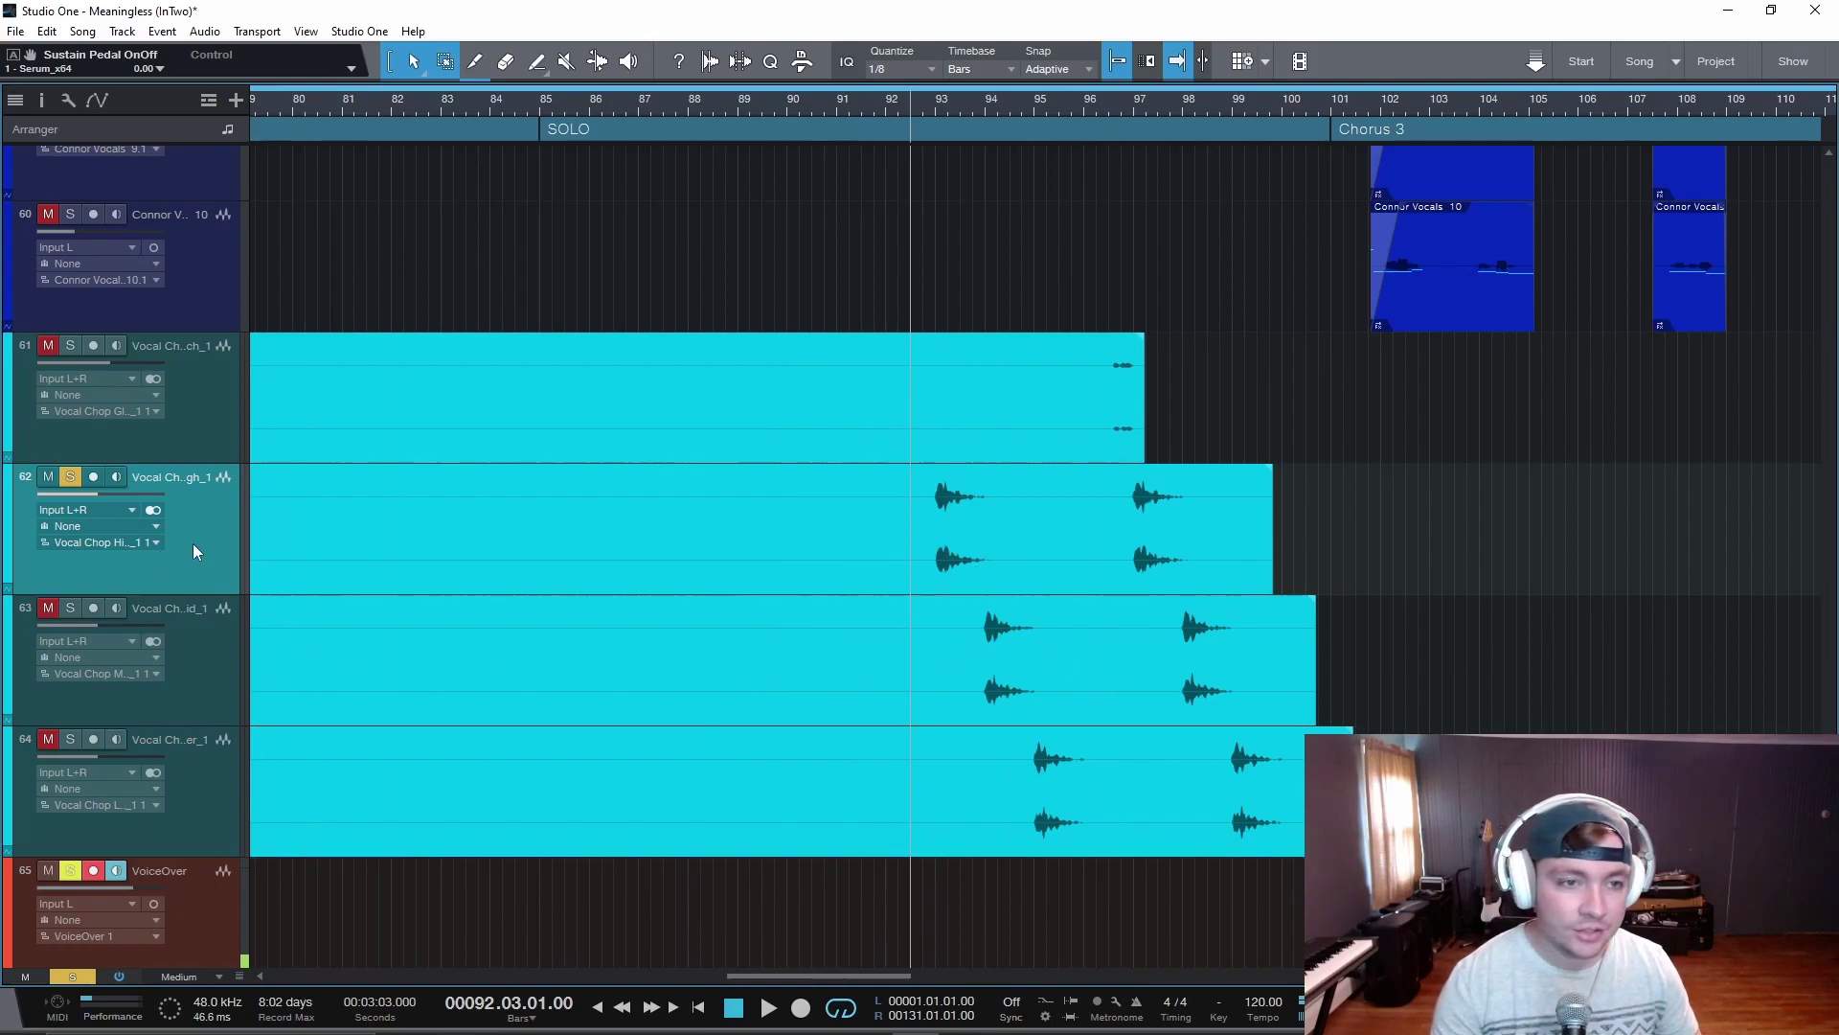
{"action": "key", "text": "shift+d"}
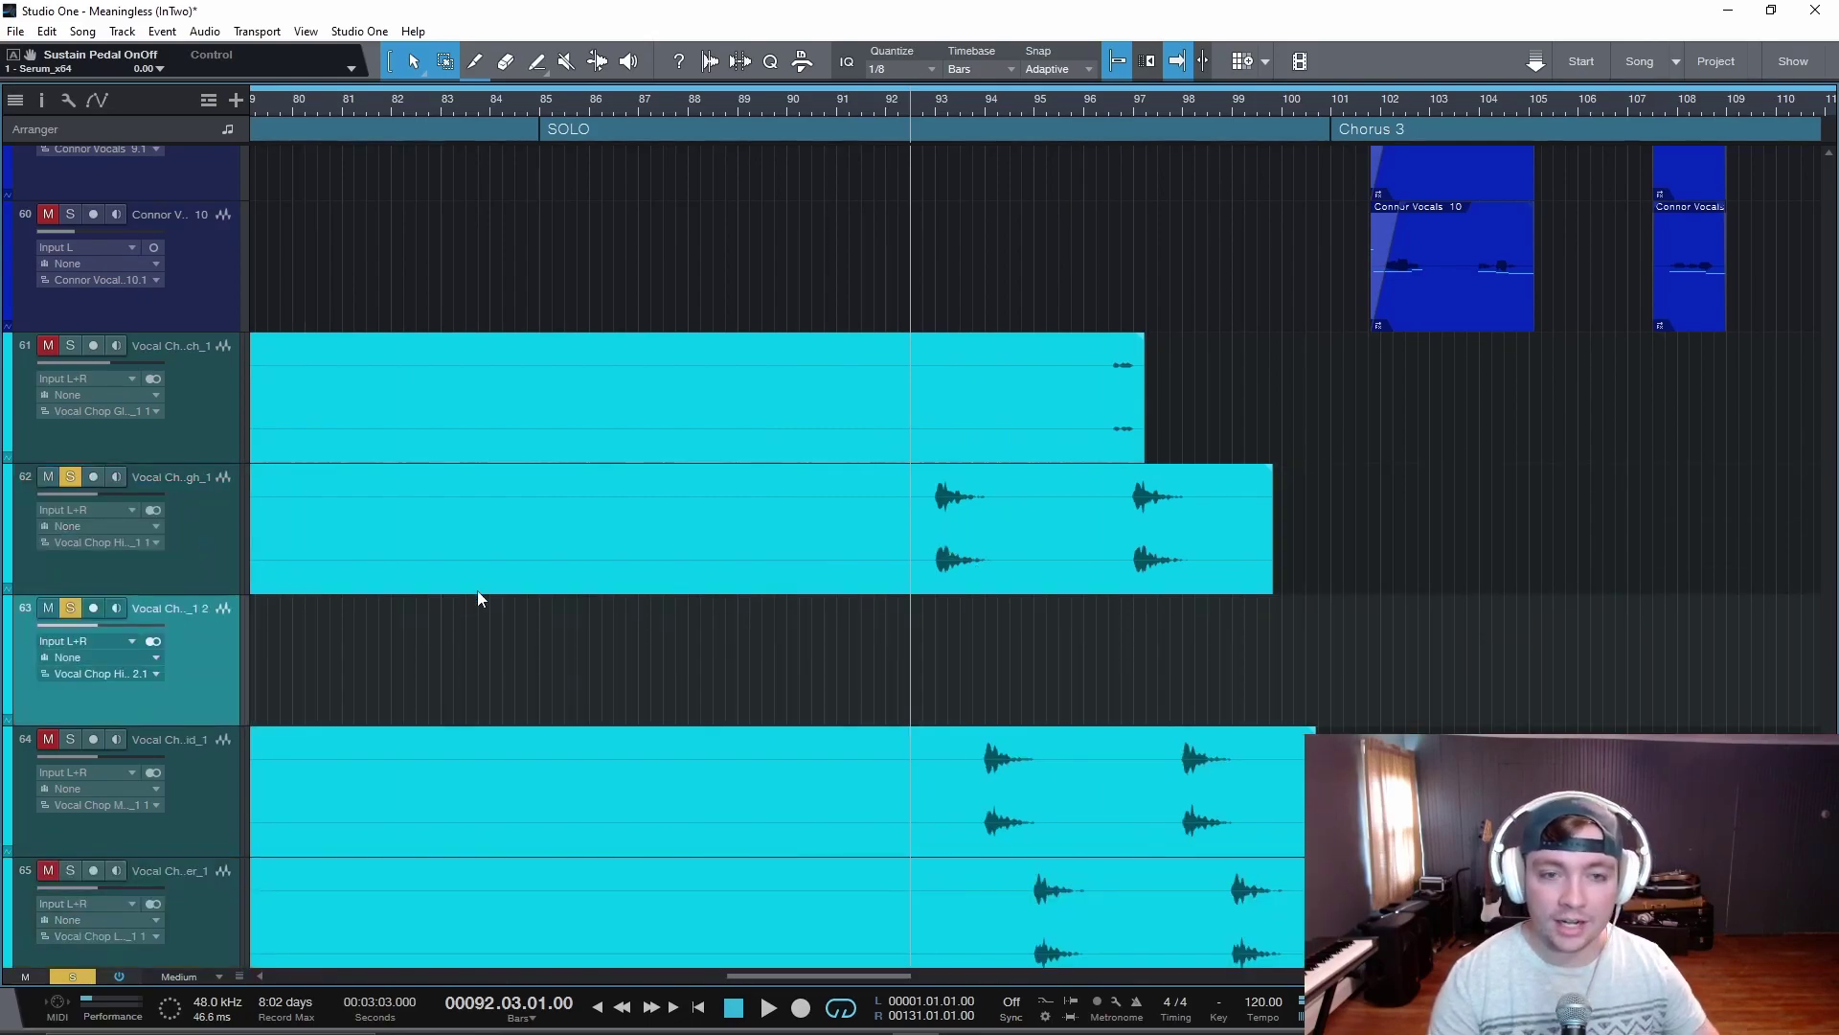
Mute the audio events on the two vocal chop tracks below the empty duplicate
{"action": "scroll", "coordinate": [554, 588], "scroll_direction": "up", "scroll_amount": 2}
{"action": "scroll", "coordinate": [575, 651], "scroll_direction": "down", "scroll_amount": 3}
{"action": "scroll", "coordinate": [636, 731], "scroll_direction": "down", "scroll_amount": 3}
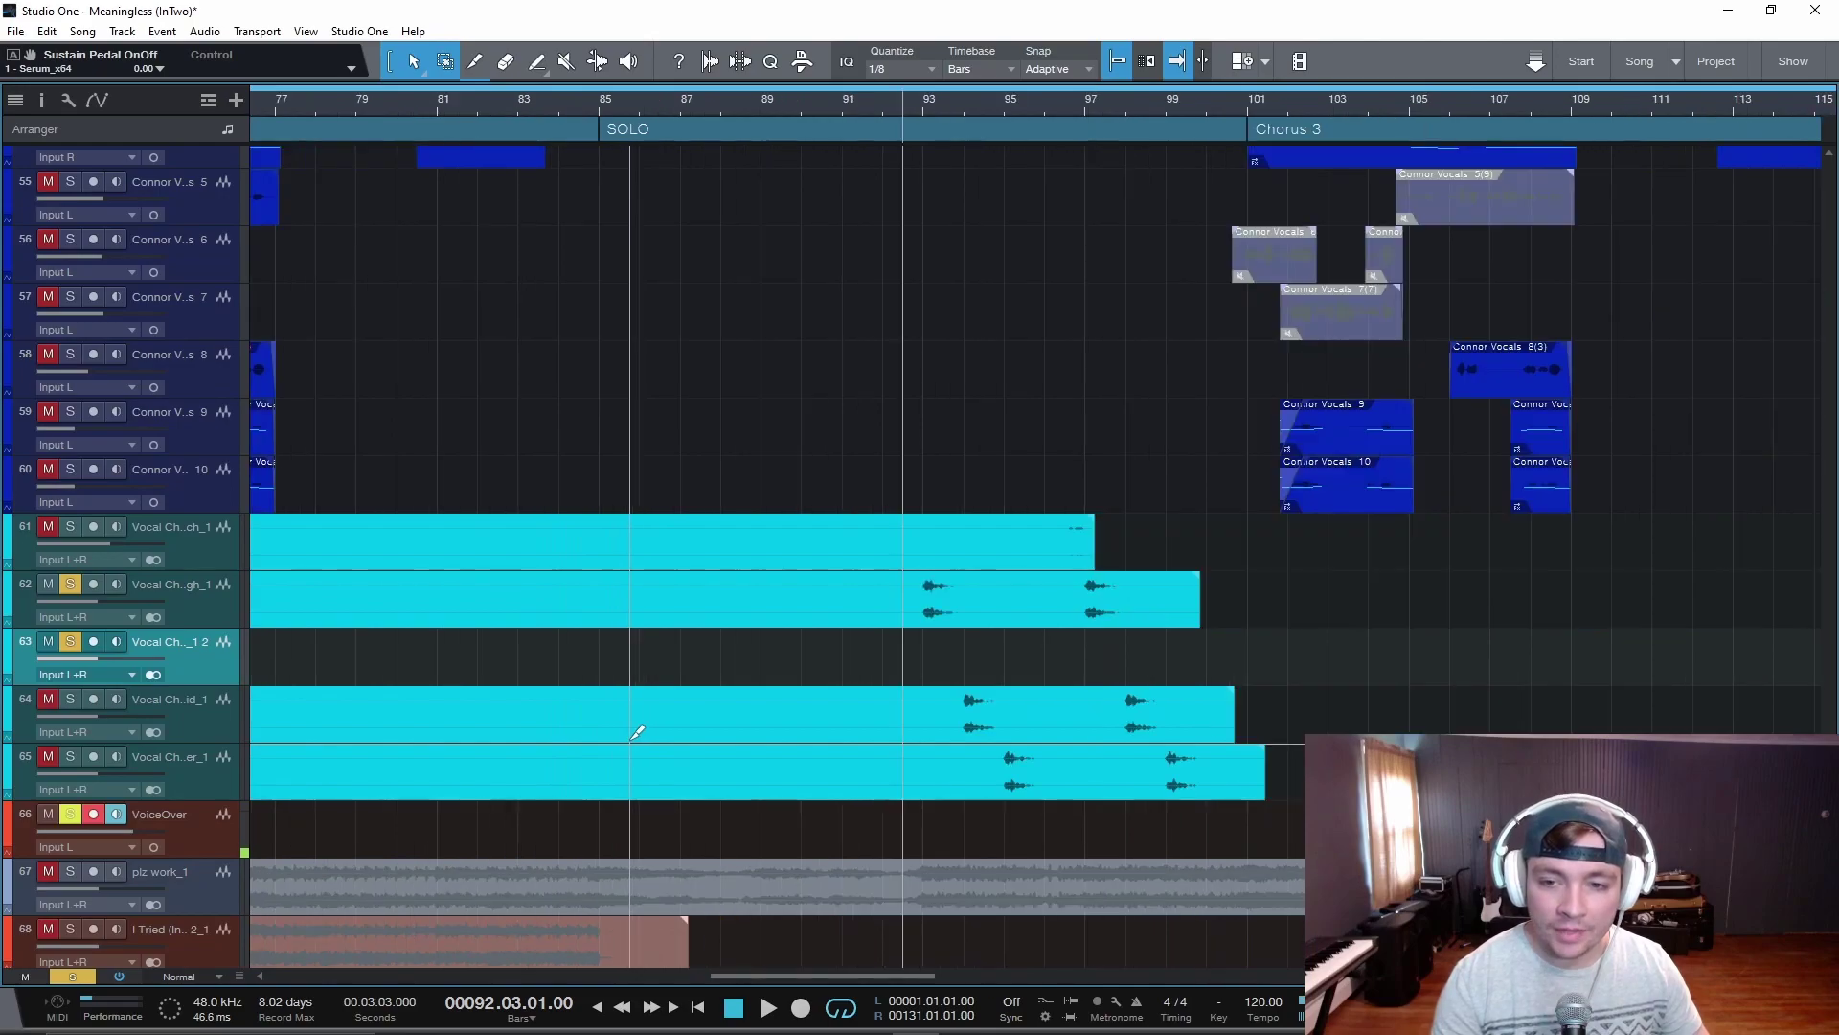
{"action": "left_click", "coordinate": [781, 750]}
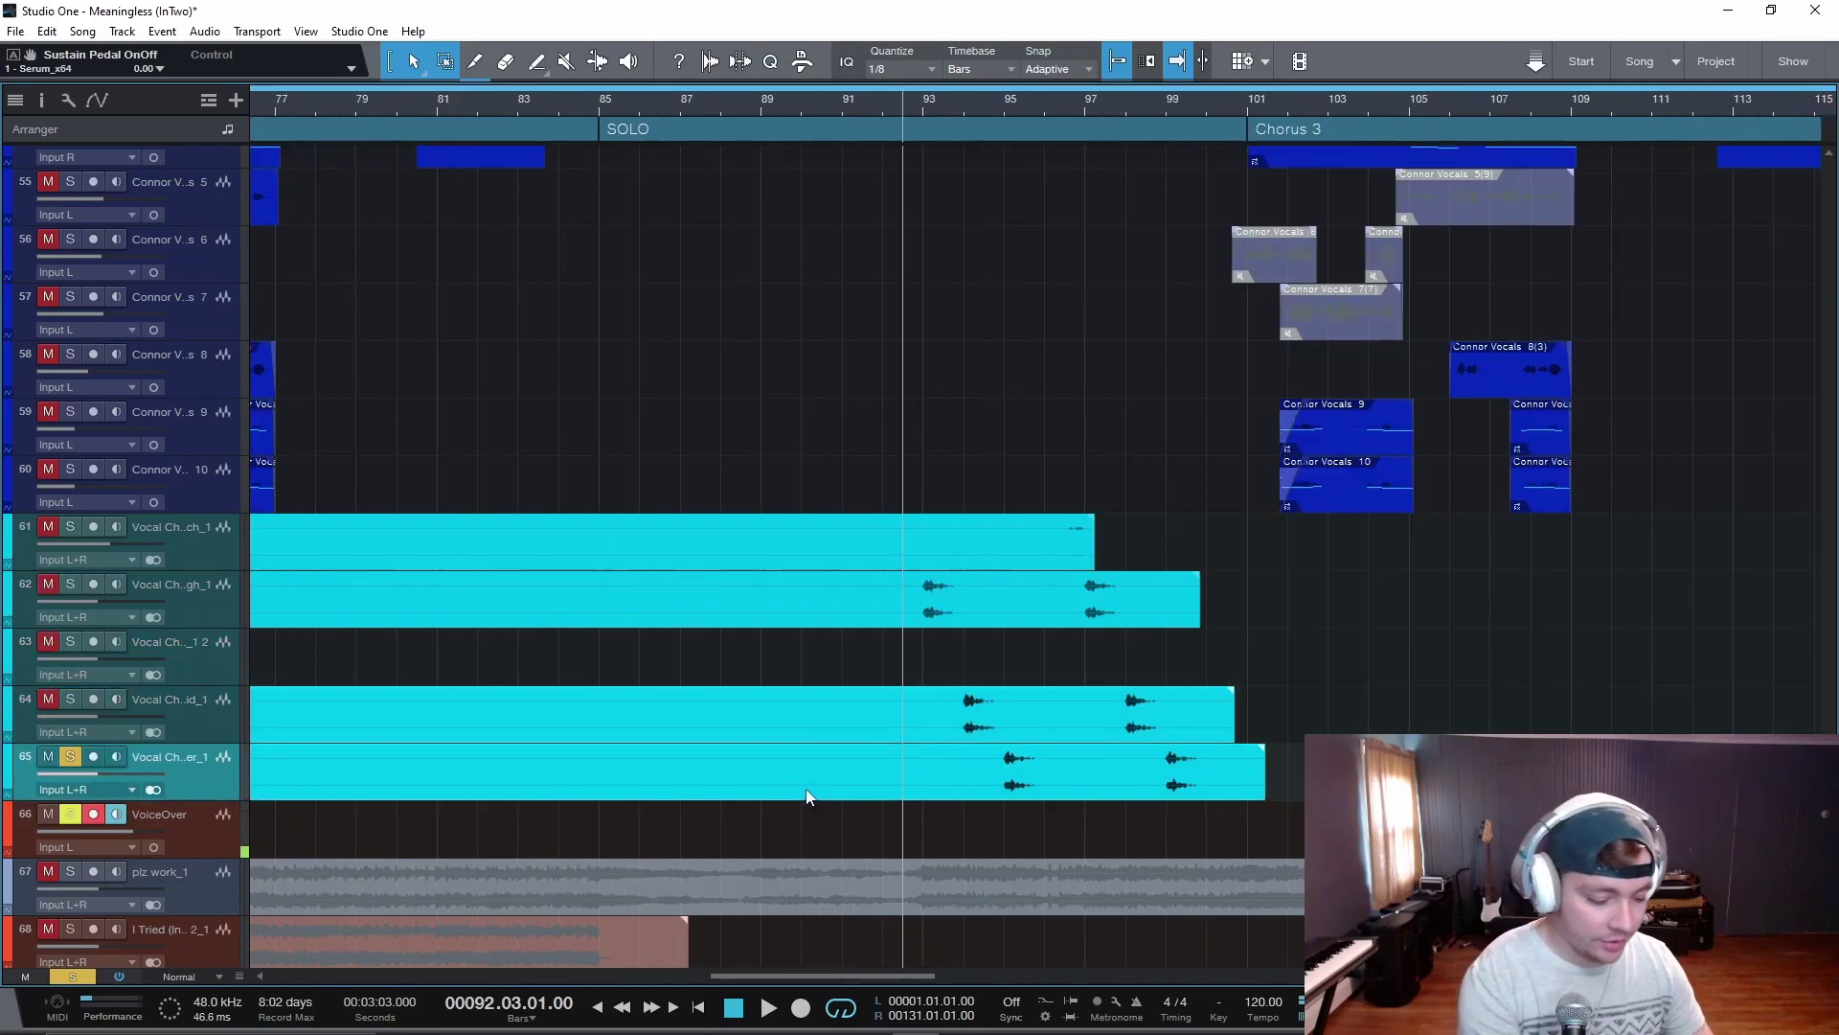
{"action": "key", "text": "shift+m"}
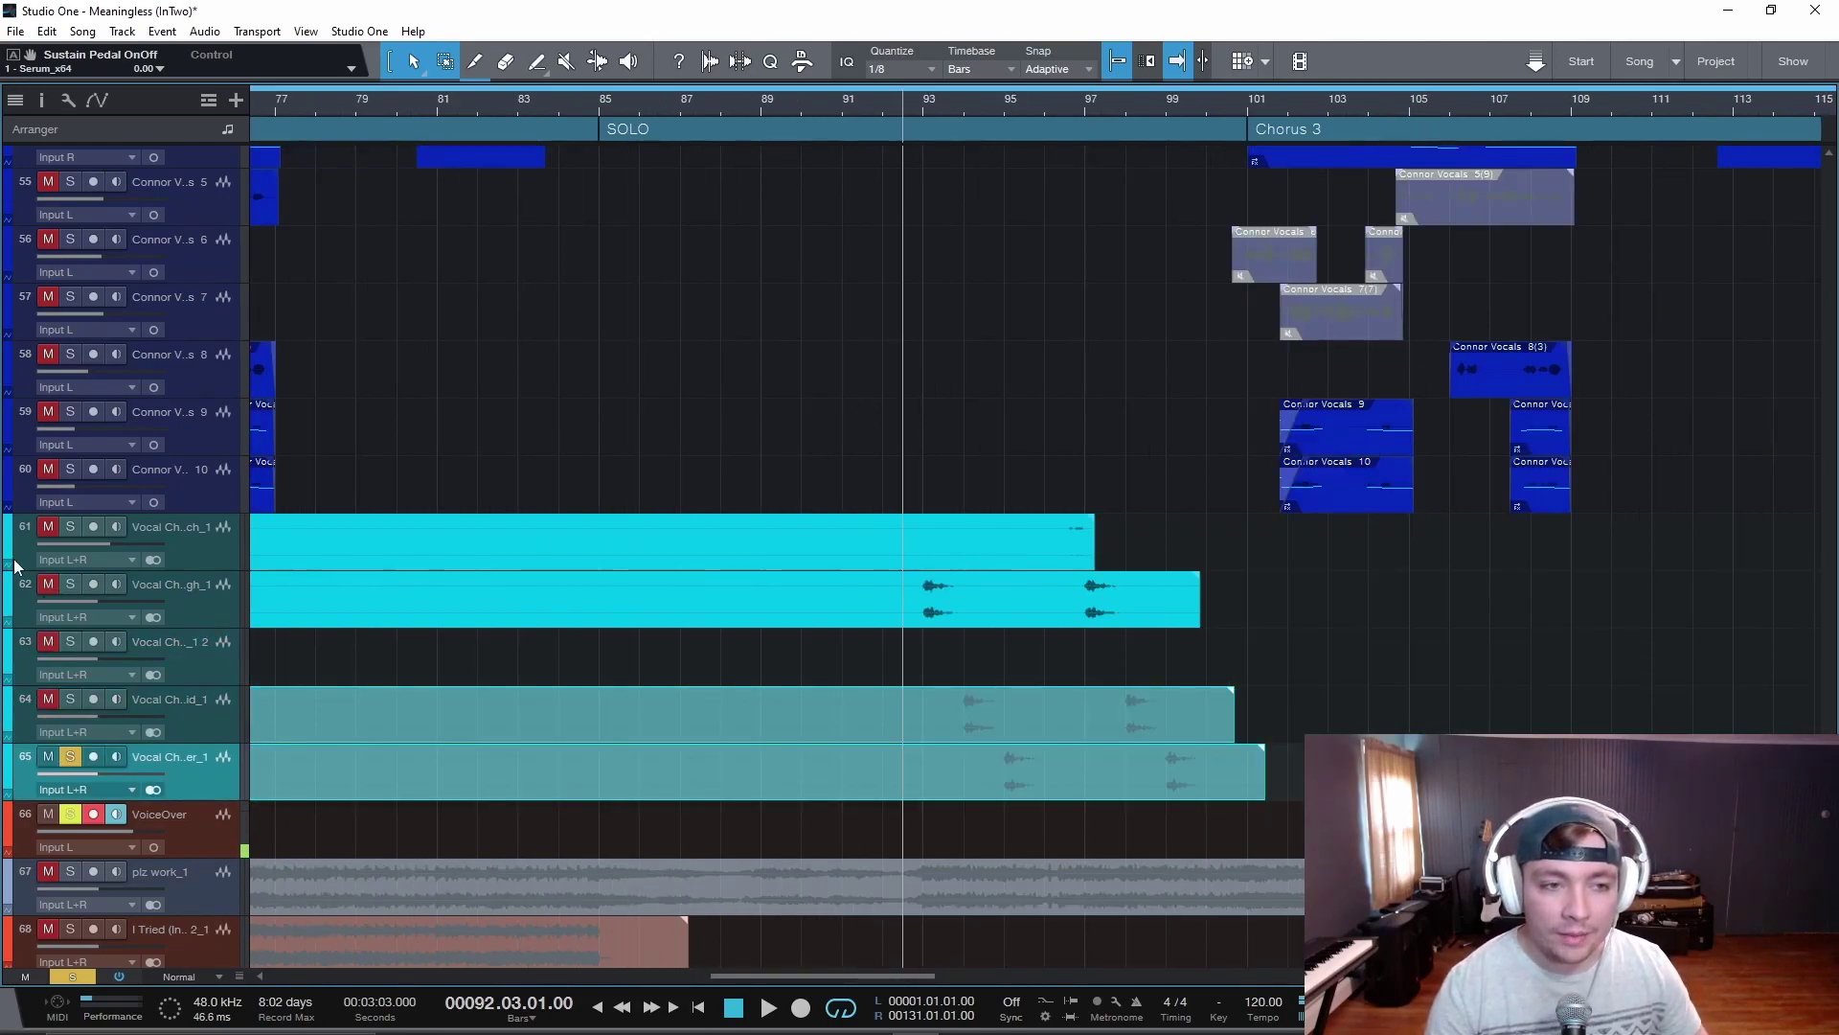
Split the Vocal Chop High event at bar 93, just before the first chop, and again at bar 96
{"action": "left_click", "coordinate": [191, 592]}
{"action": "scroll", "coordinate": [749, 611], "scroll_direction": "up", "scroll_amount": 2}
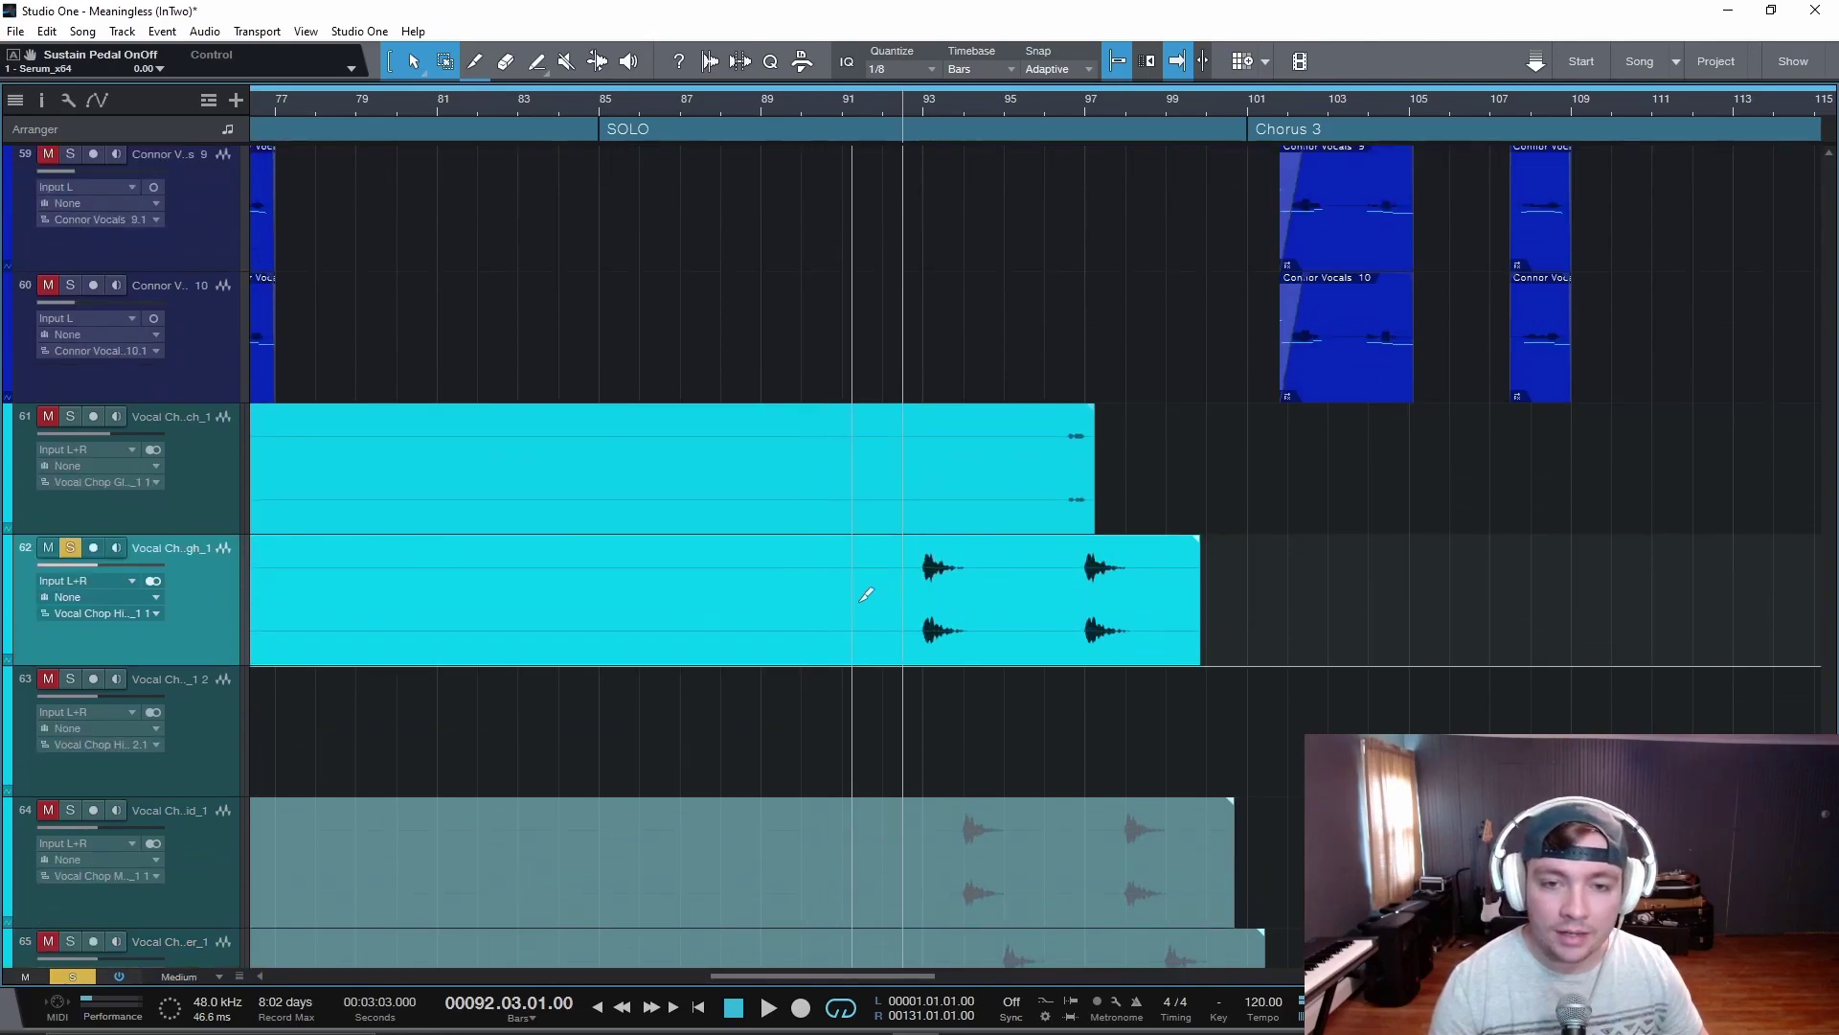
{"action": "scroll", "coordinate": [1147, 631], "scroll_direction": "down", "scroll_amount": 2}
{"action": "scroll", "coordinate": [1125, 632], "scroll_direction": "up", "scroll_amount": 4}
{"action": "left_click", "coordinate": [748, 647], "text": "alt"}
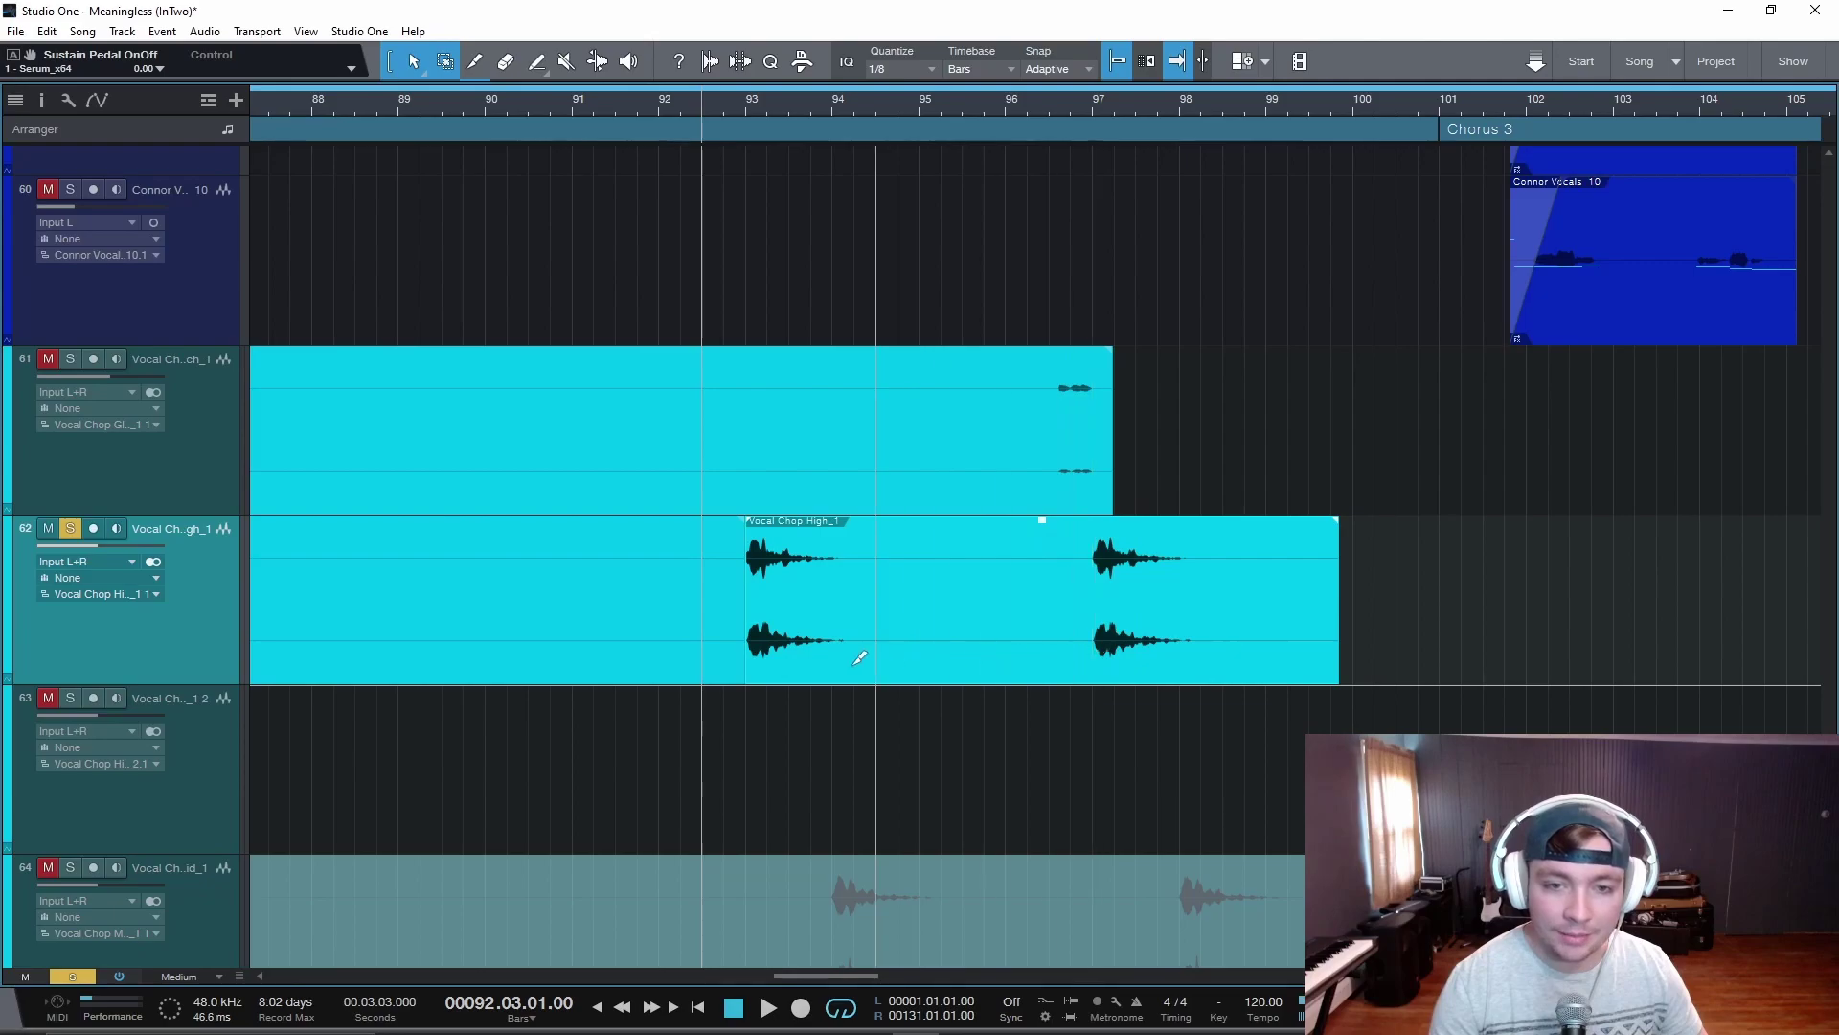
{"action": "left_click", "coordinate": [1019, 639], "text": "alt"}
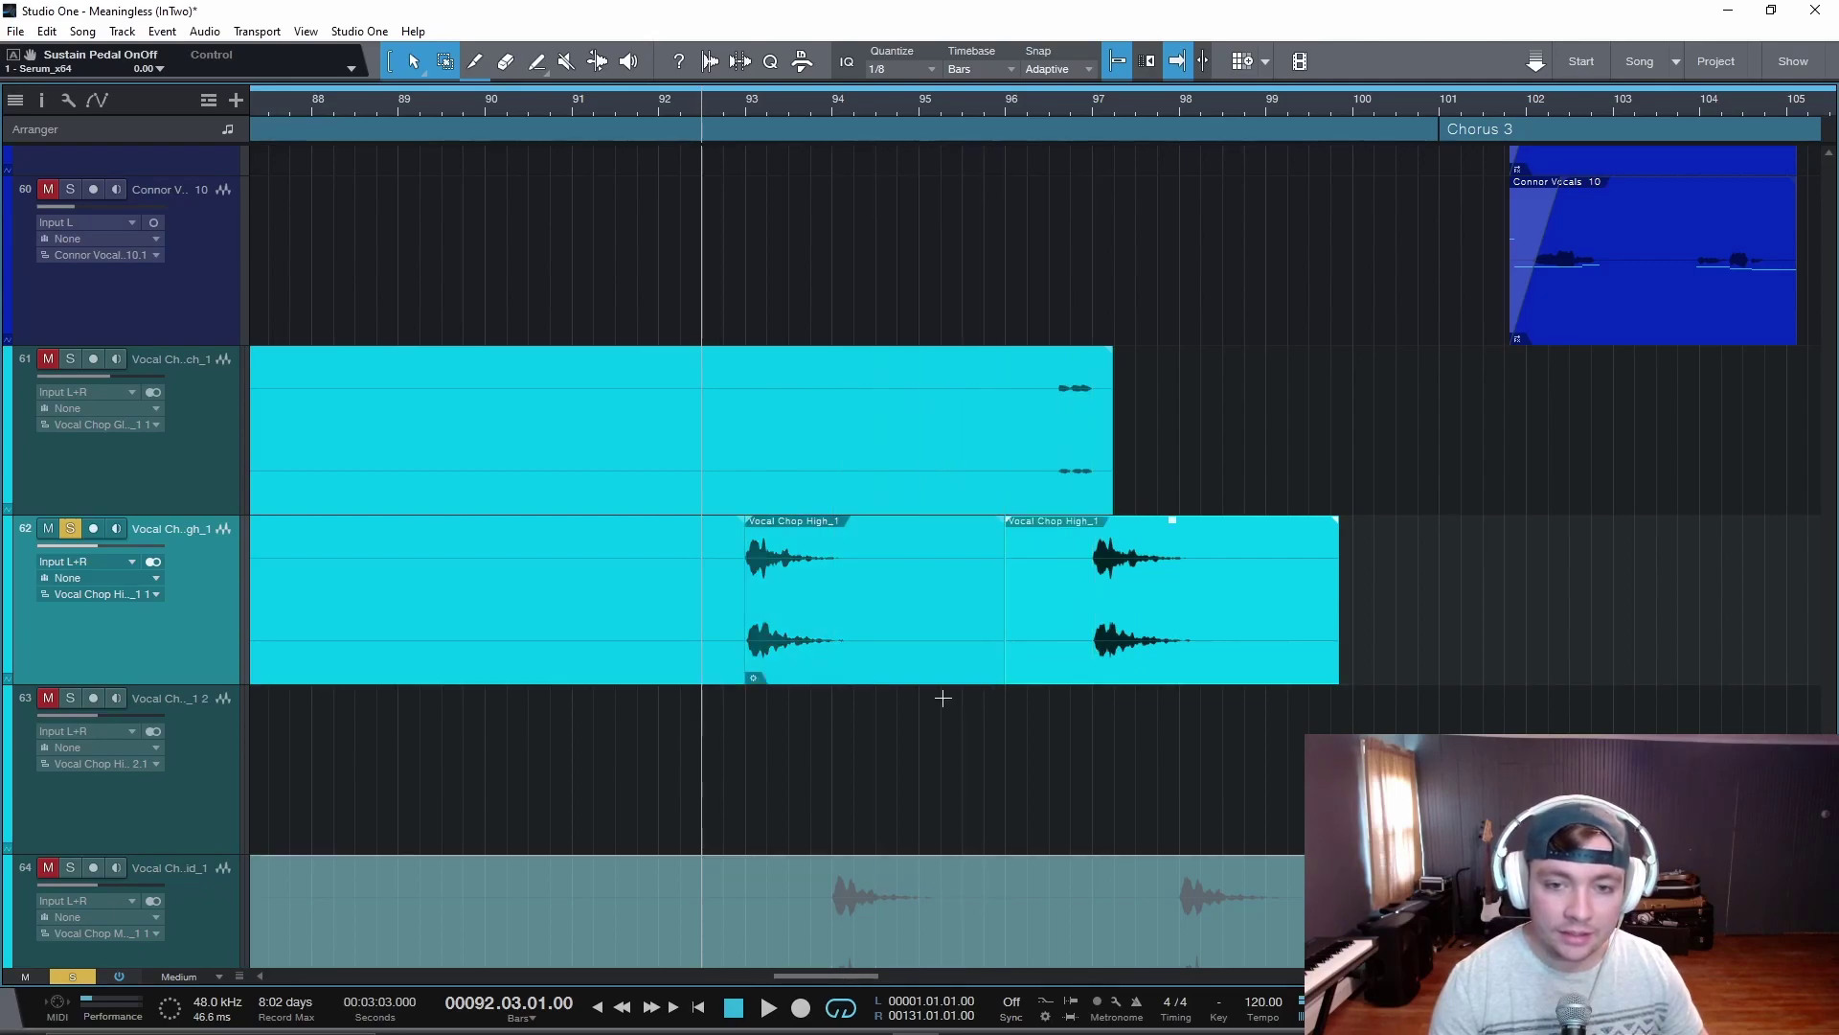
Audition the split high chop and copy it to bar 94 on the duplicated track
{"action": "left_click", "coordinate": [747, 372]}
{"action": "key", "text": "space"}
{"action": "scroll", "coordinate": [786, 537], "scroll_direction": "down", "scroll_amount": 3}
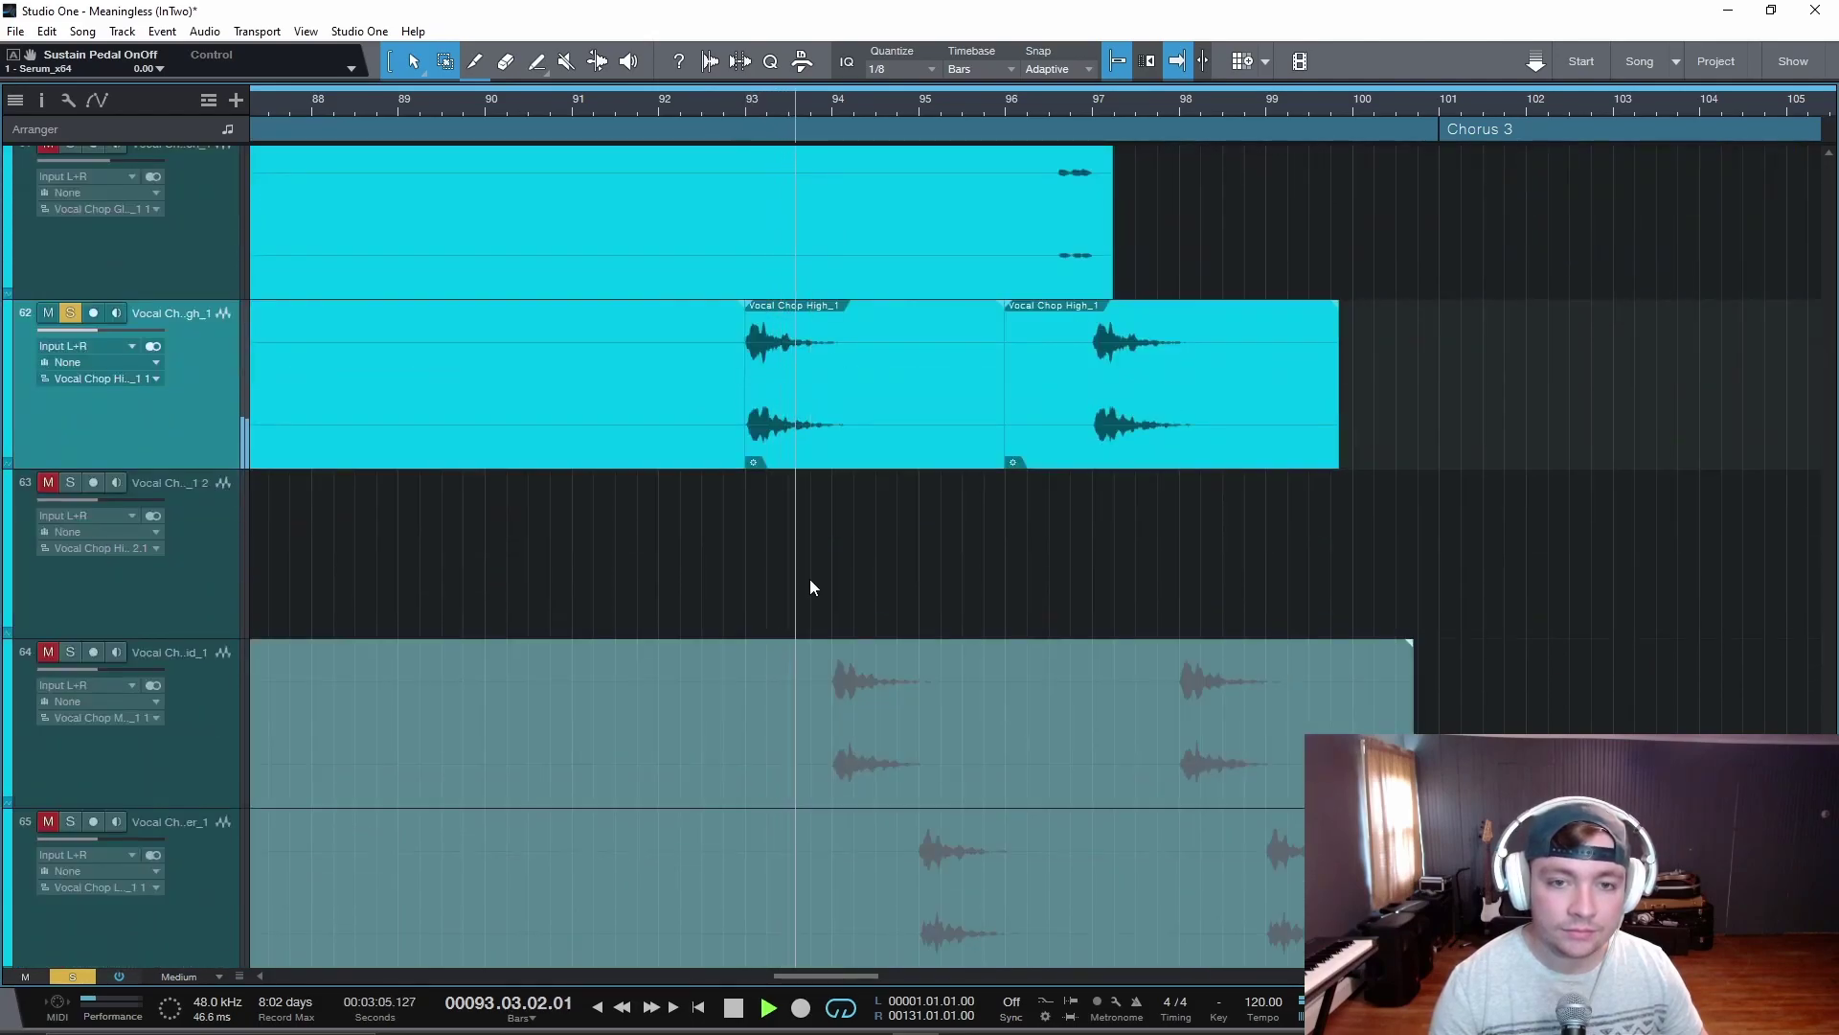
{"action": "key", "text": "space"}
{"action": "left_click_drag", "start_coordinate": [811, 316], "coordinate": [898, 541]}
Solo both high chop tracks together and play the original and copied chops from bar 93
{"action": "left_click", "coordinate": [734, 129]}
{"action": "key", "text": "space"}
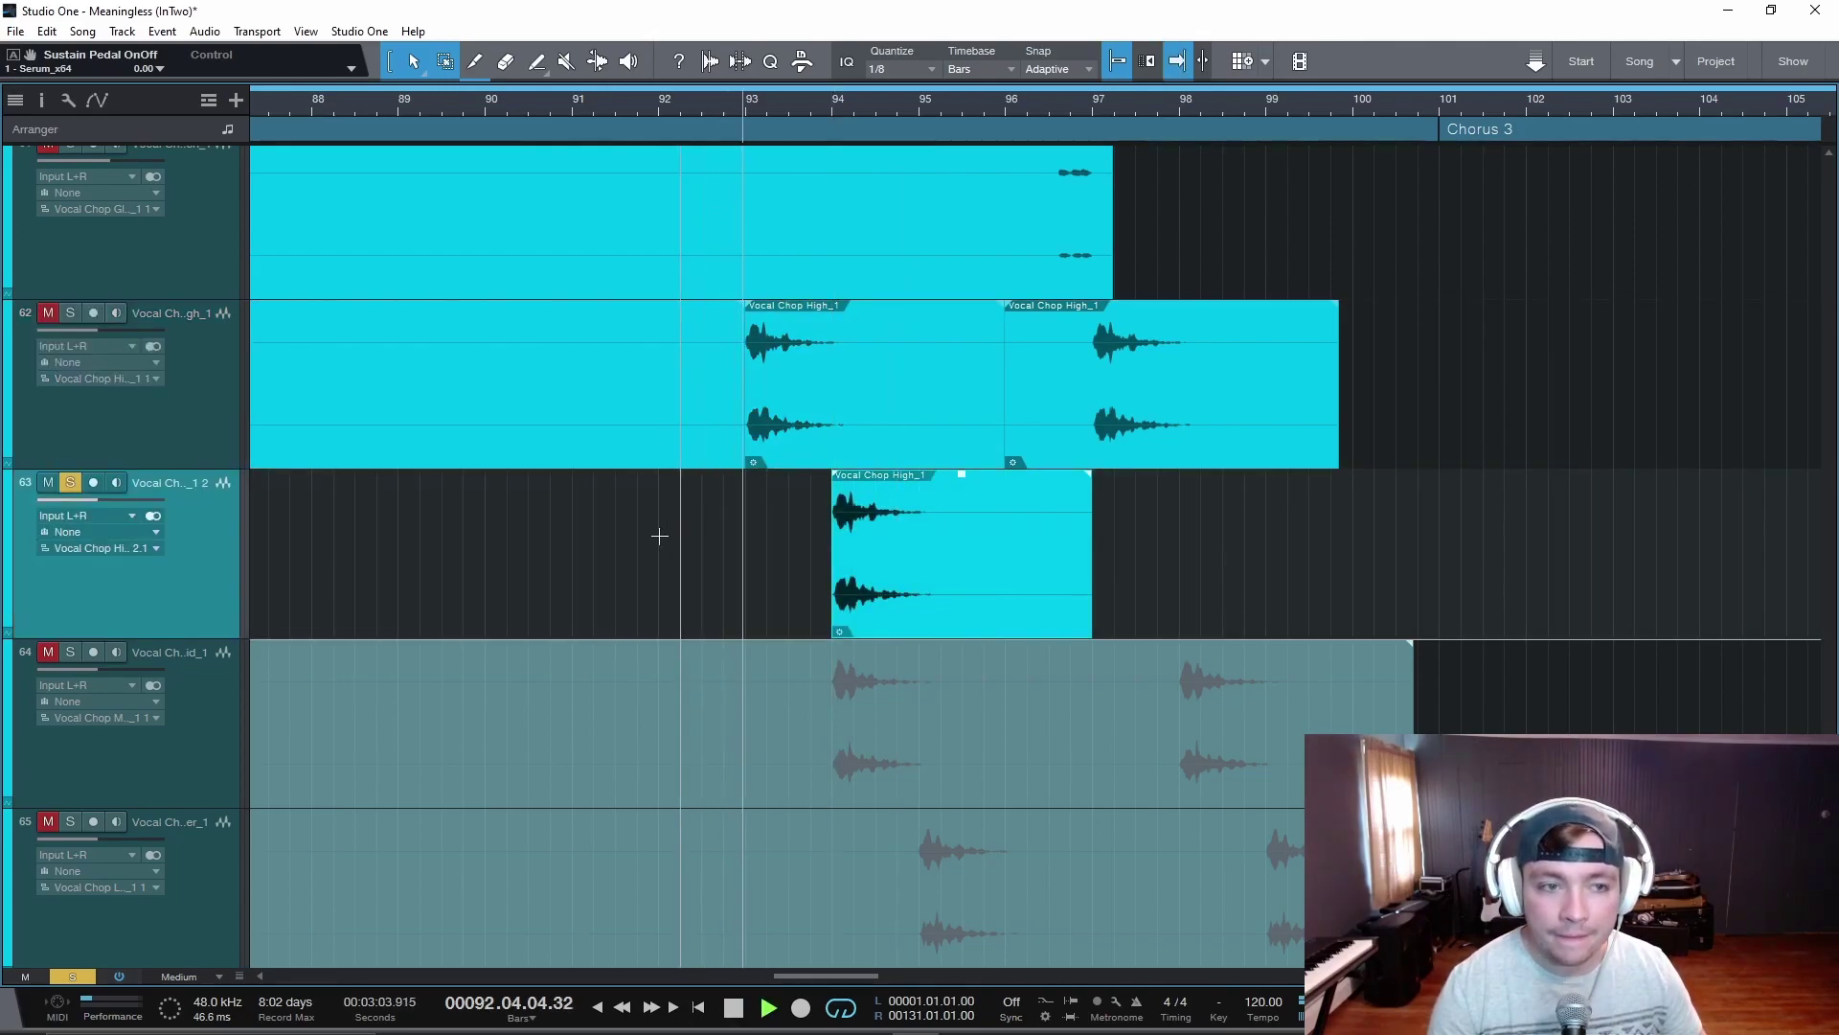
{"action": "left_click", "coordinate": [77, 319]}
{"action": "scroll", "coordinate": [698, 555], "scroll_direction": "up", "scroll_amount": 2}
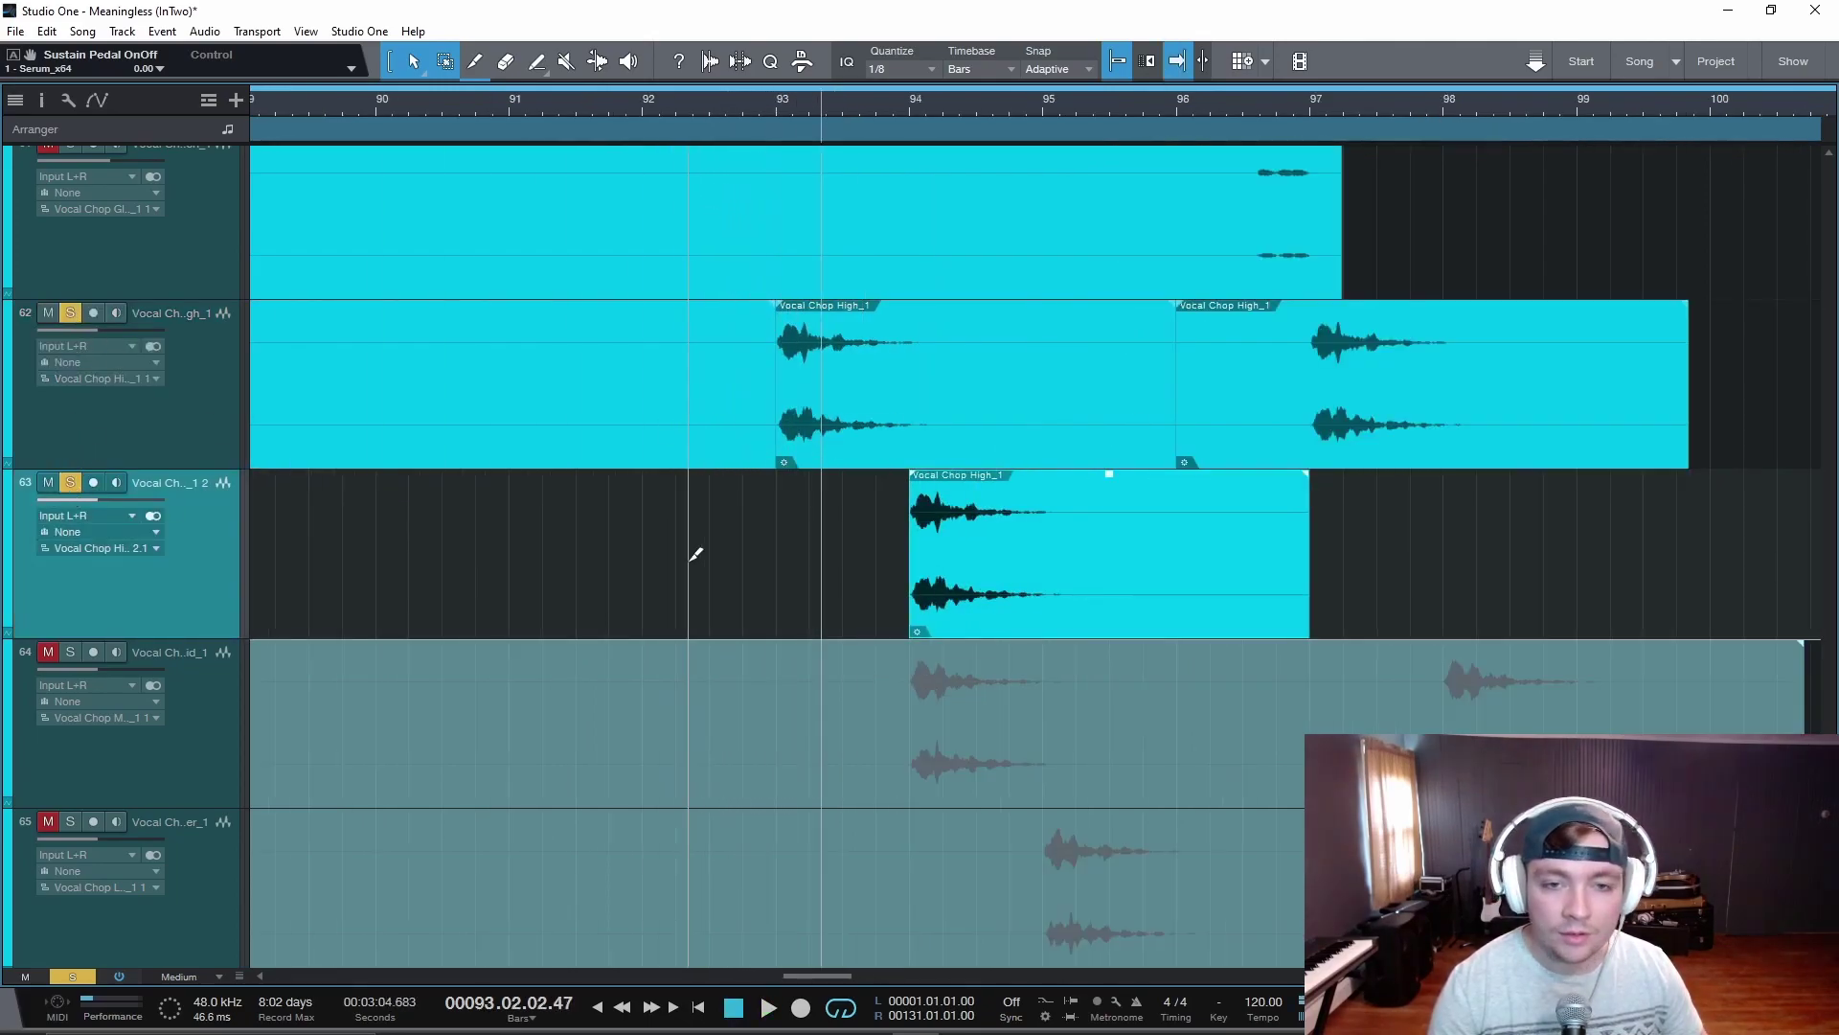
{"action": "left_click", "coordinate": [786, 564]}
{"action": "key", "text": "space"}
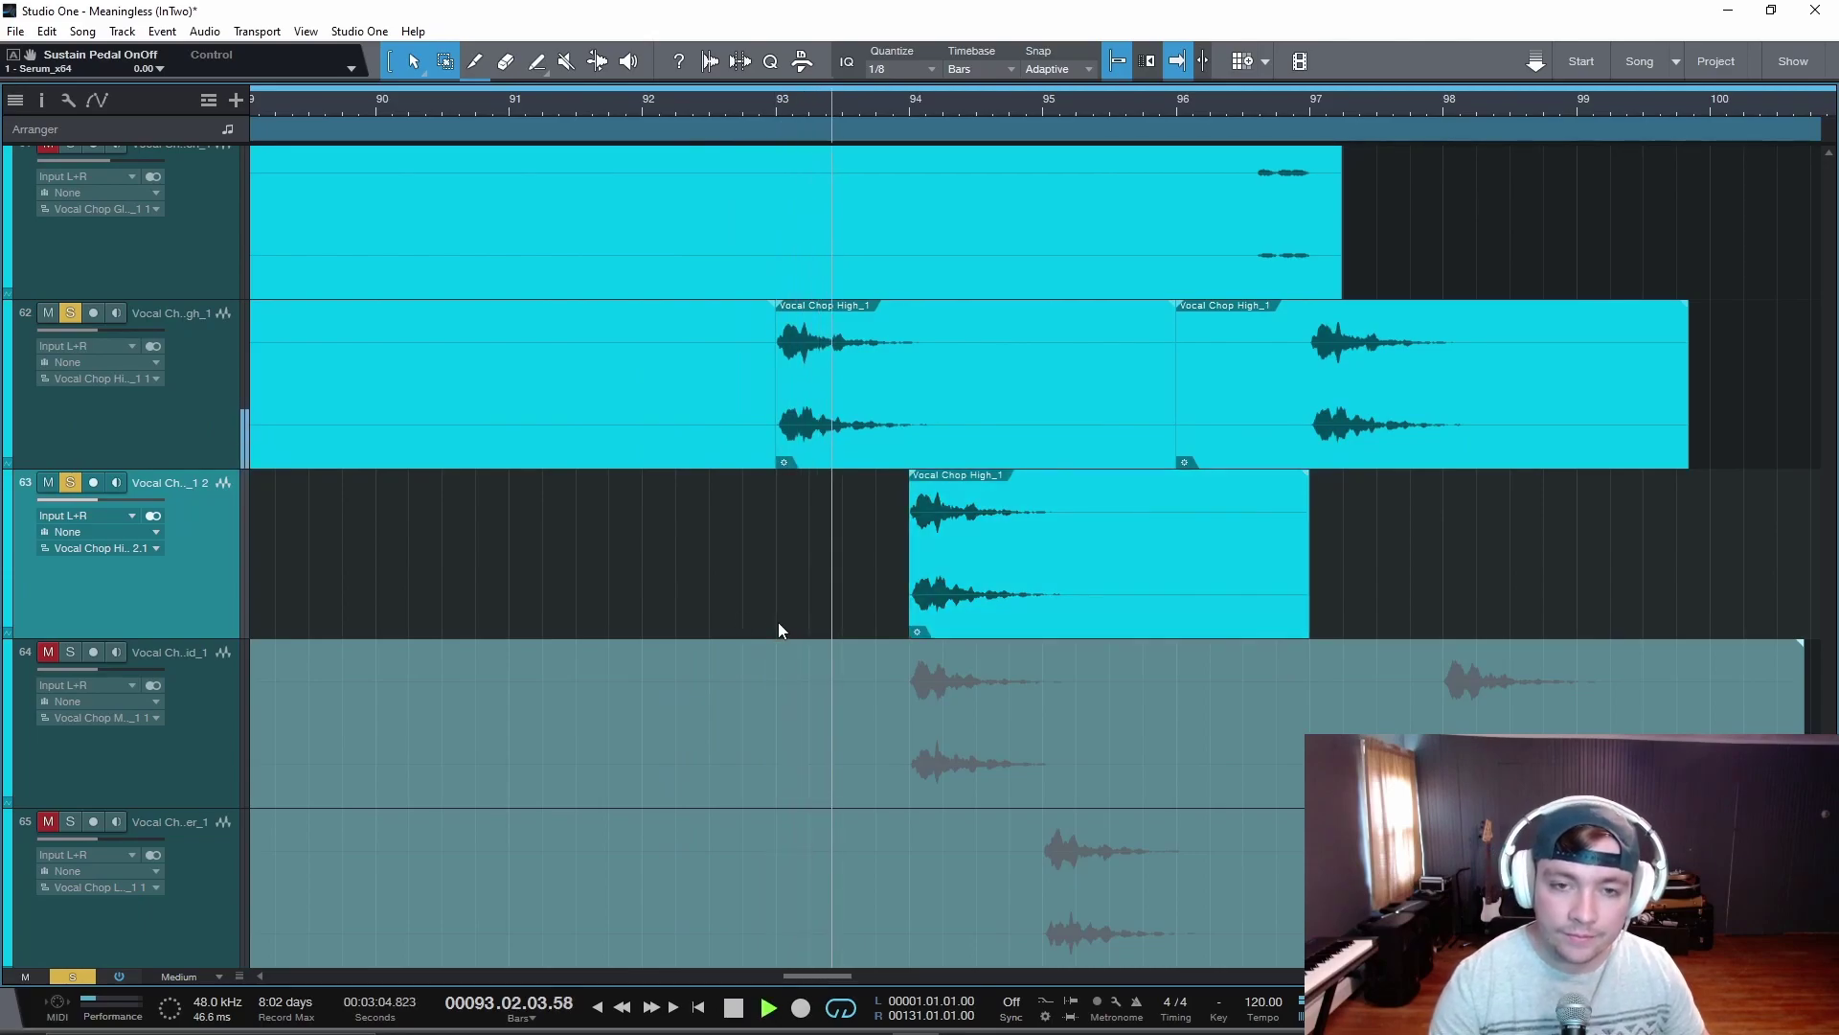
{"action": "key", "text": "space"}
Transpose the copied chop at bar 94 by -3 semitones and play the sequence from bar 93
{"action": "right_click", "coordinate": [1019, 588]}
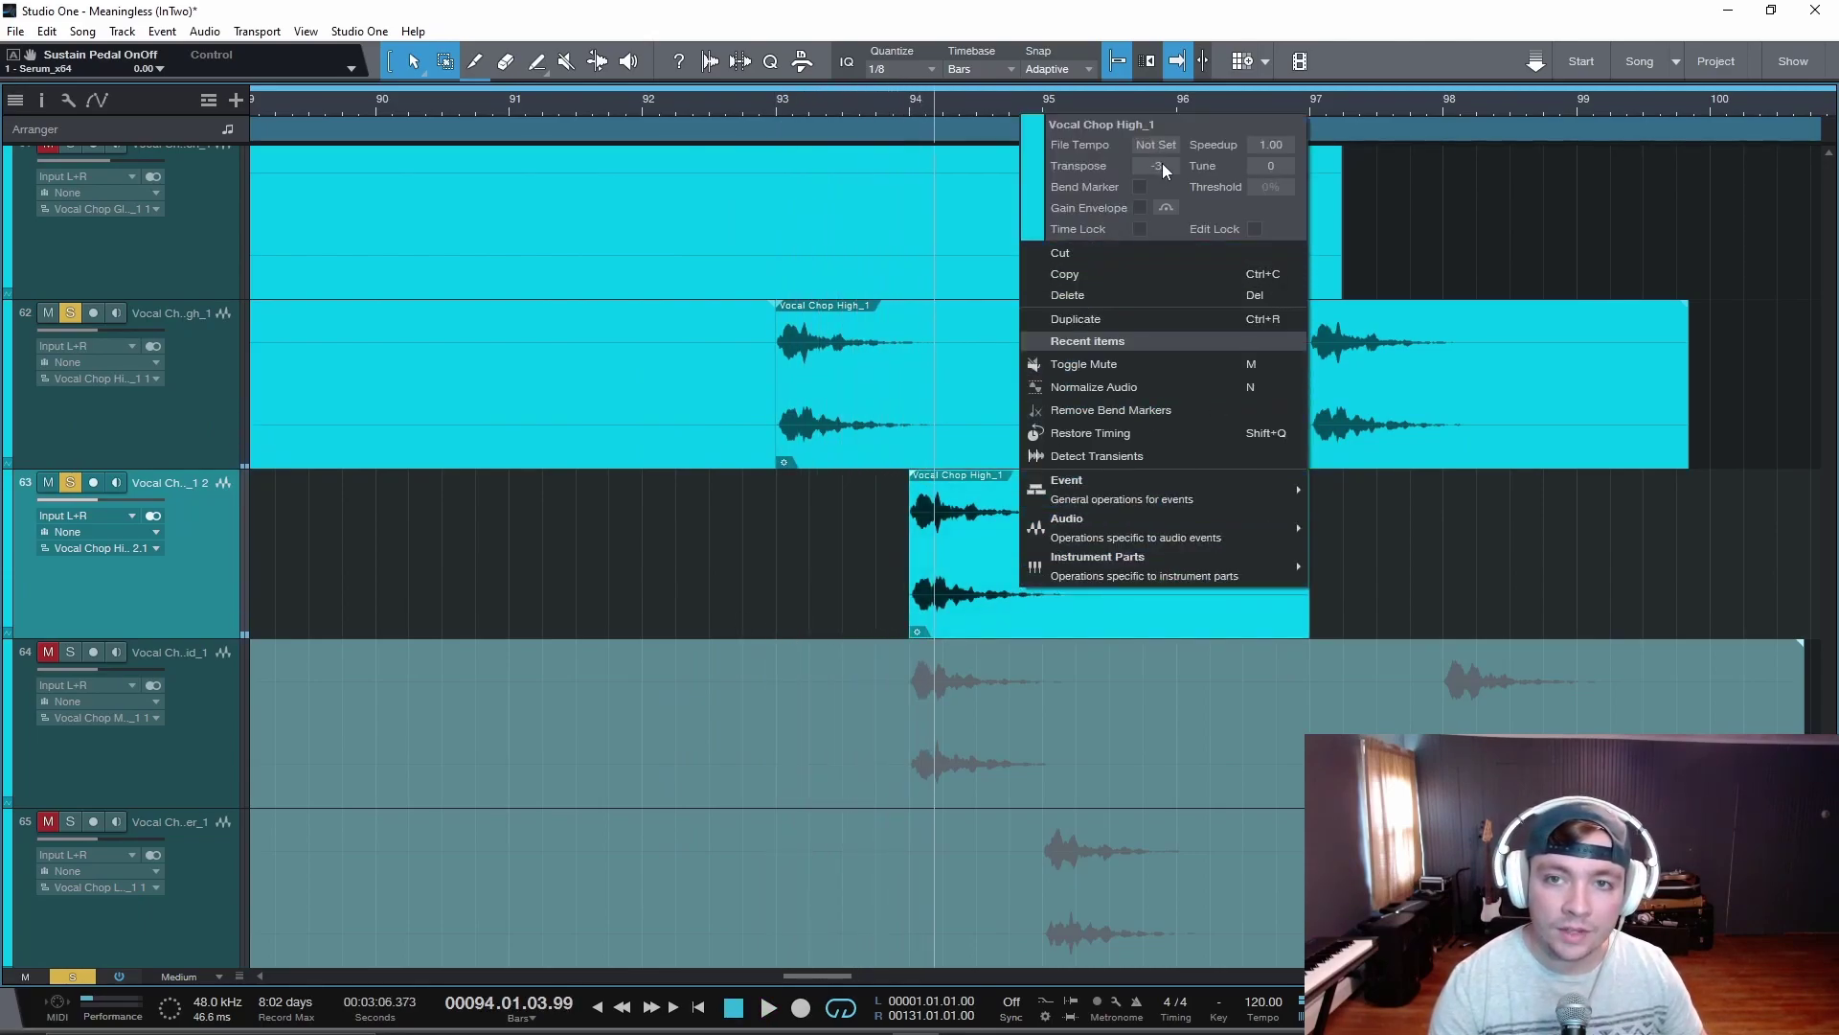
{"action": "left_click", "coordinate": [820, 571]}
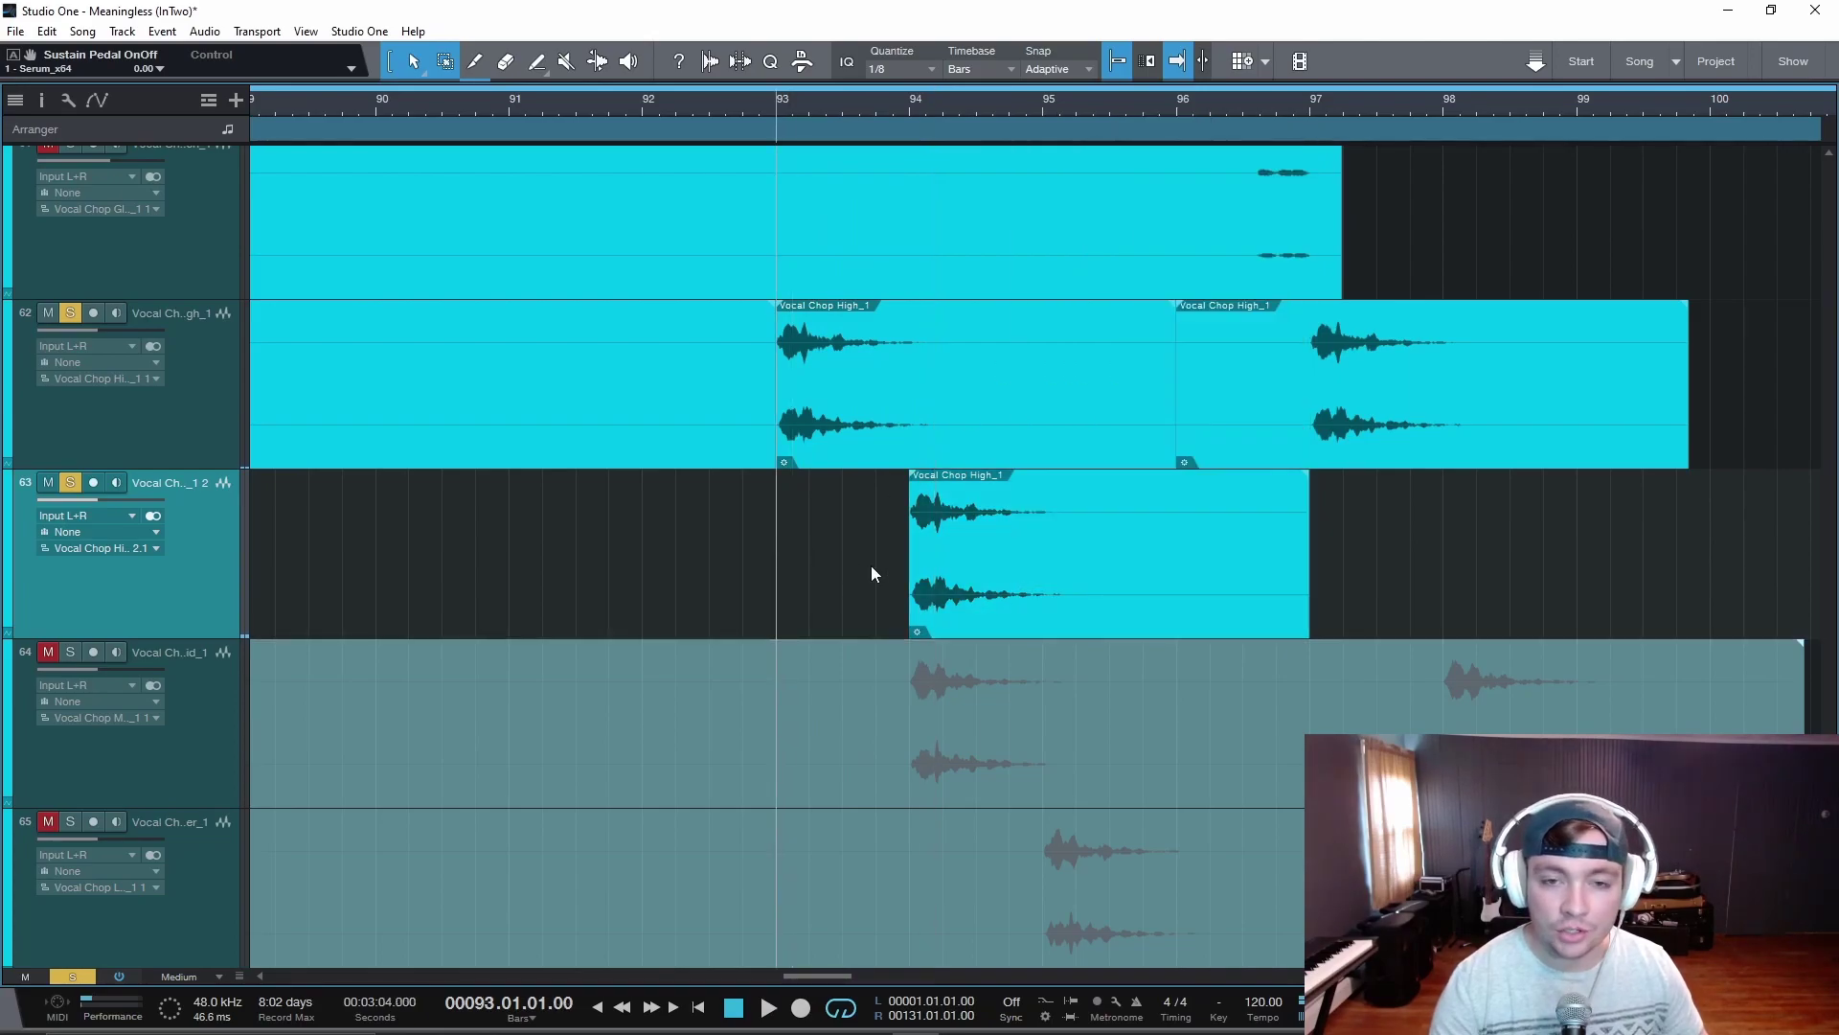
{"action": "key", "text": "space"}
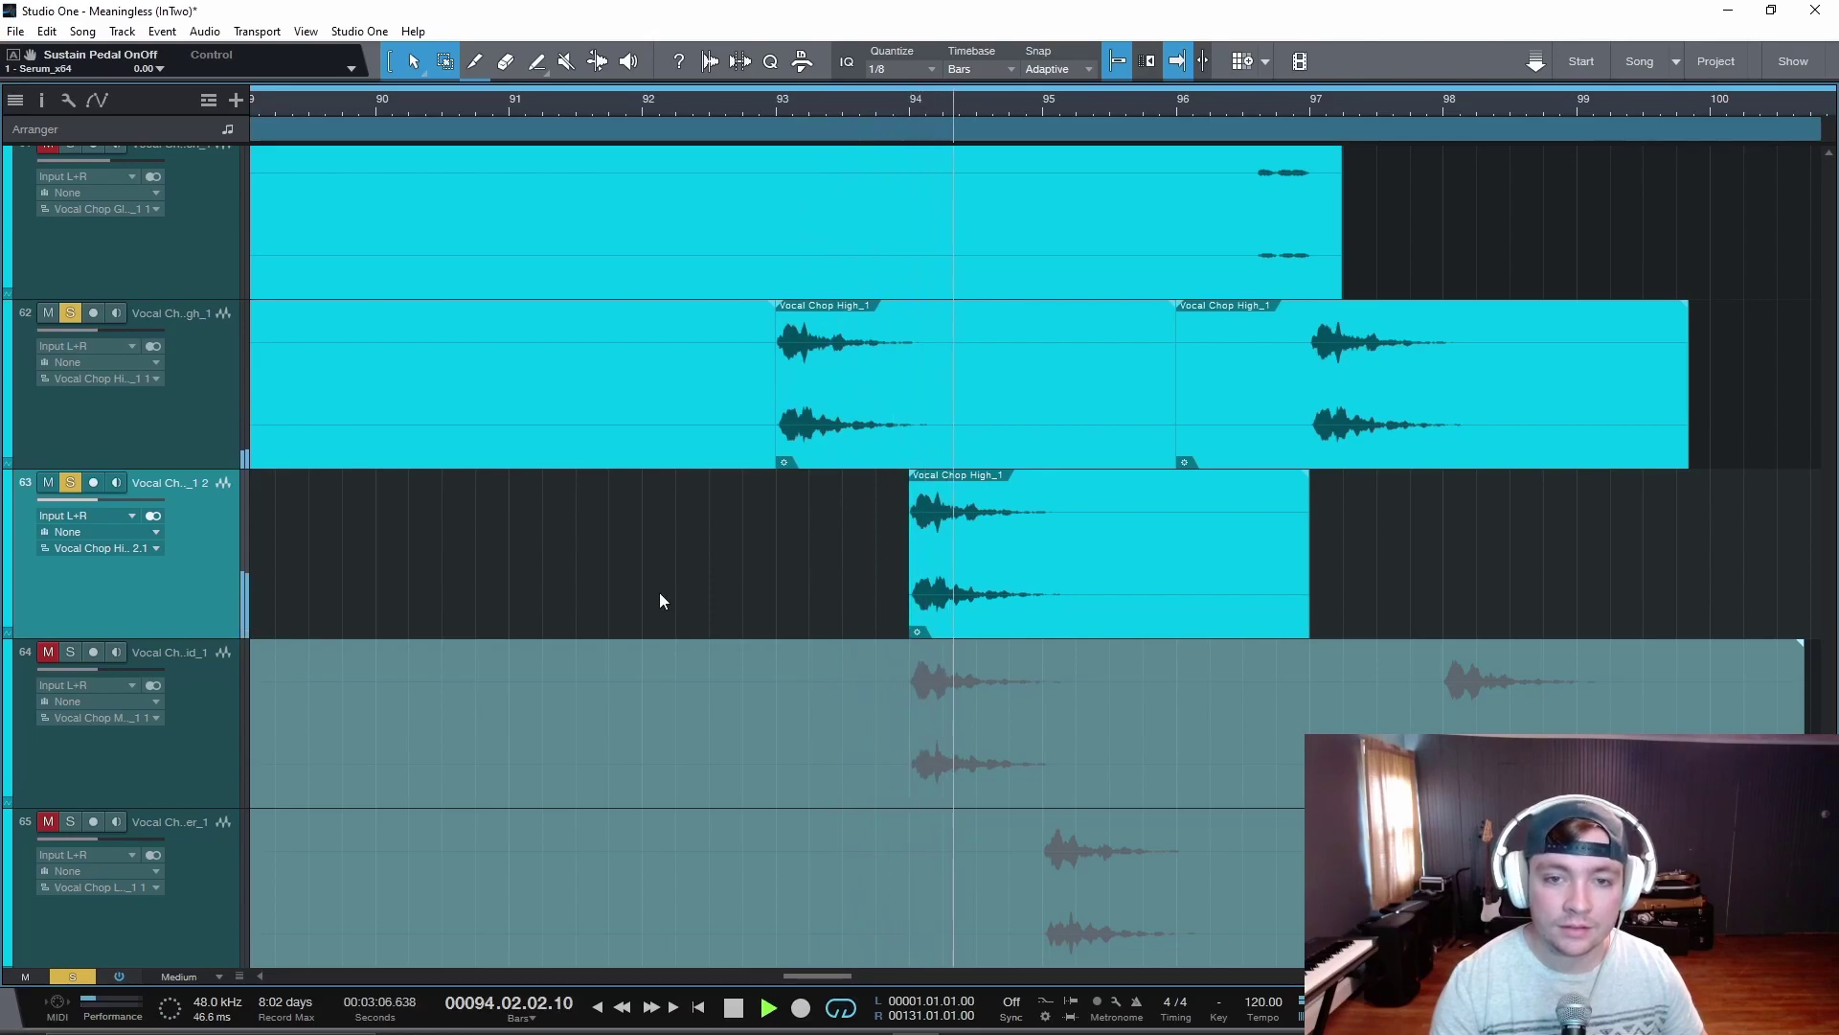
{"action": "key", "text": "space"}
Copy the bar 94 chop to bar 95 on a new duplicate of its track and play from bar 93
{"action": "scroll", "coordinate": [1076, 485], "scroll_direction": "down", "scroll_amount": 2}
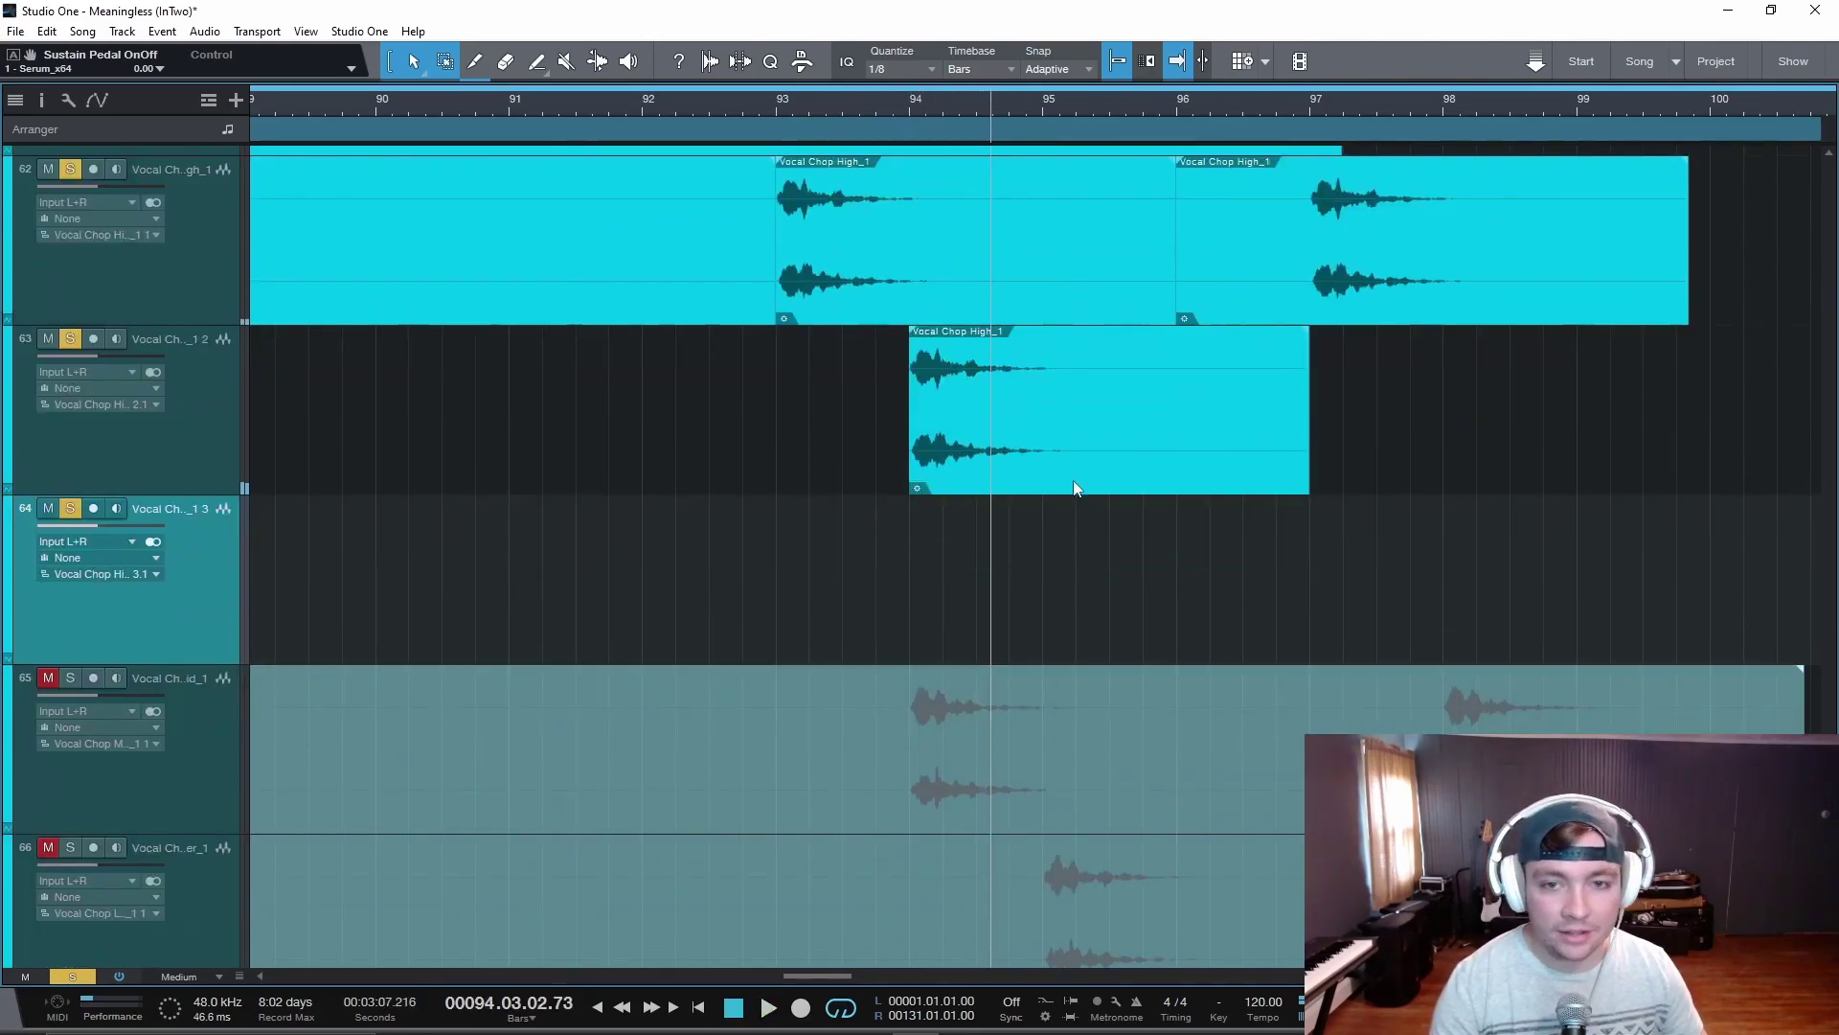
{"action": "left_click_drag", "start_coordinate": [1044, 490], "coordinate": [1157, 587]}
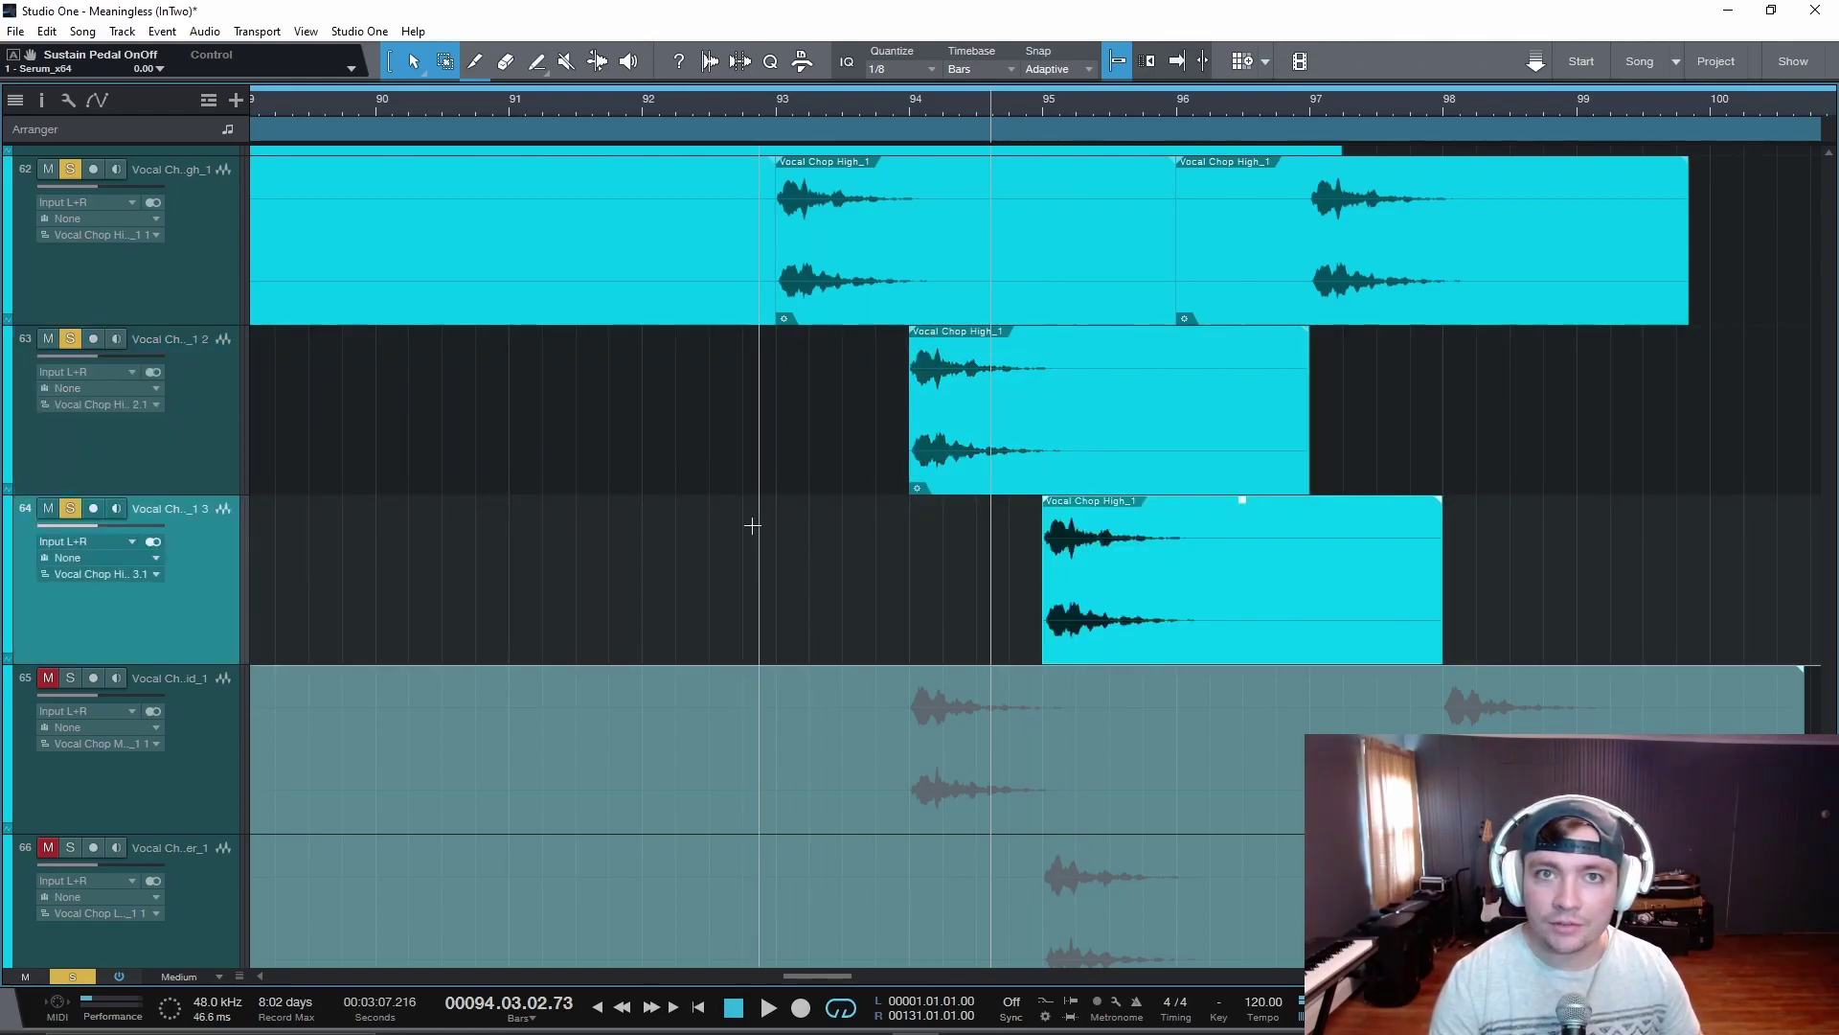
{"action": "left_click", "coordinate": [772, 111]}
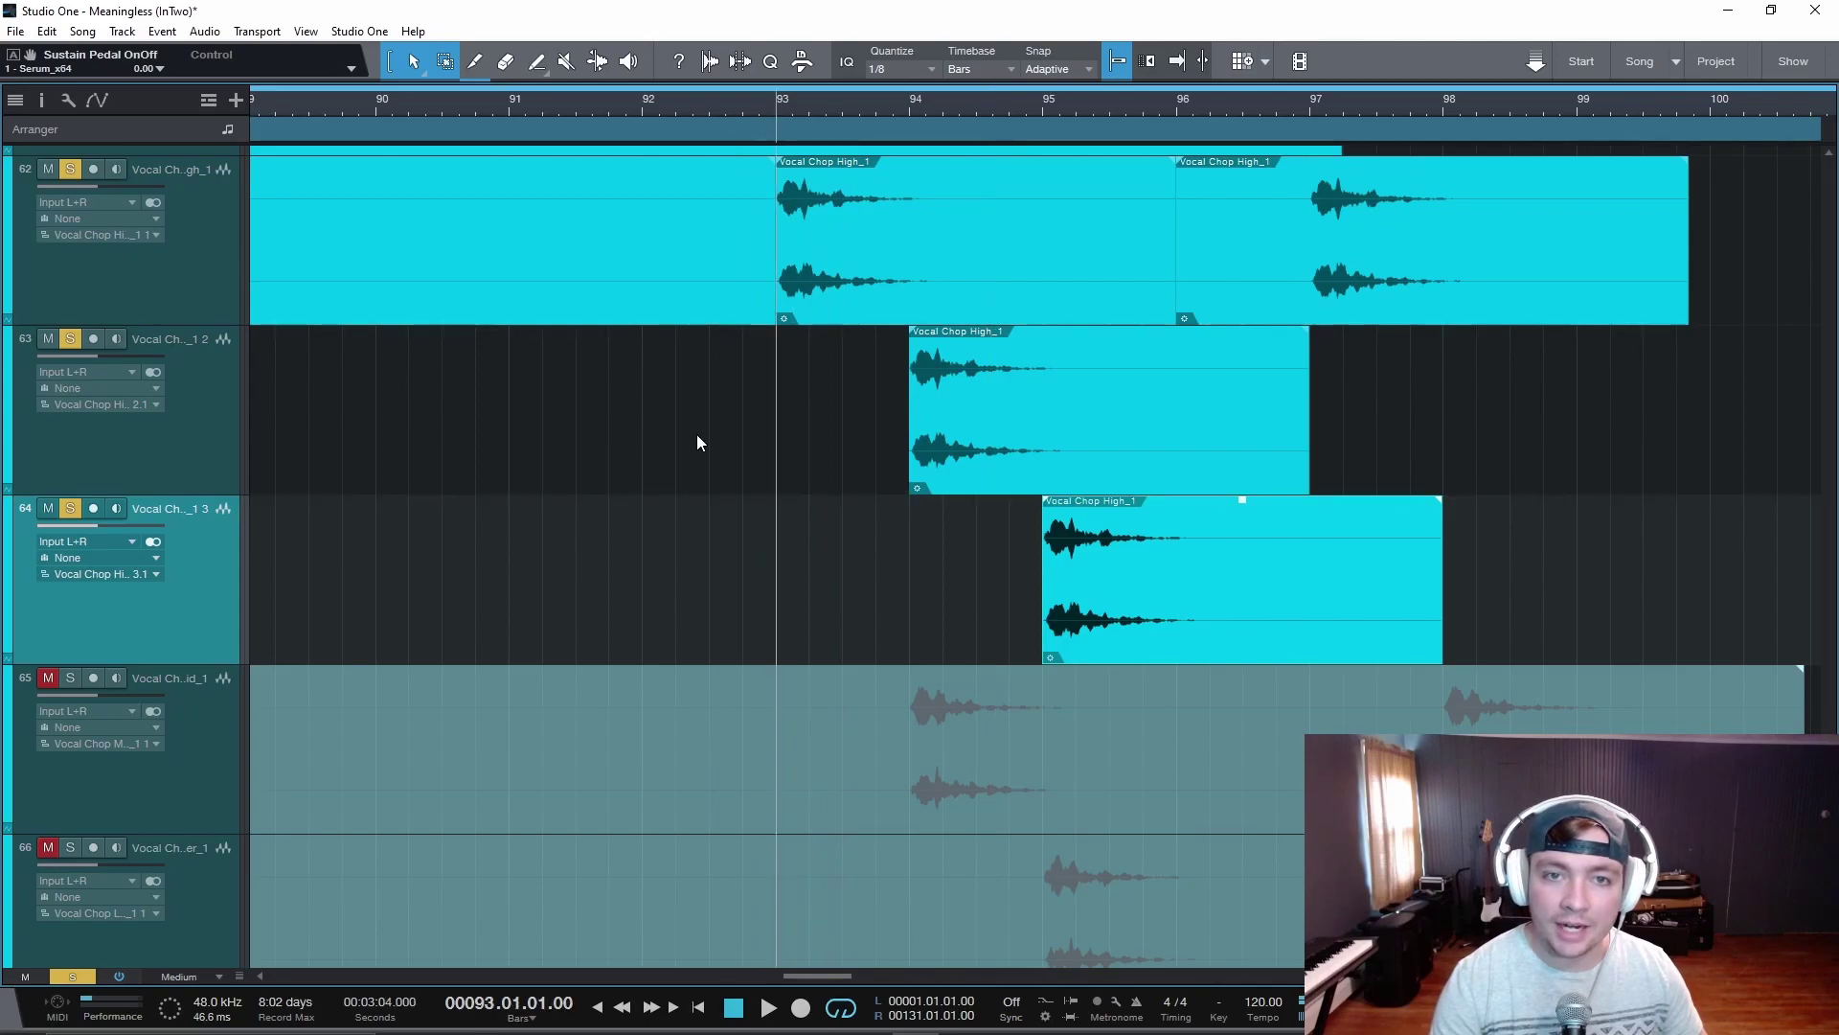
{"action": "key", "text": "space"}
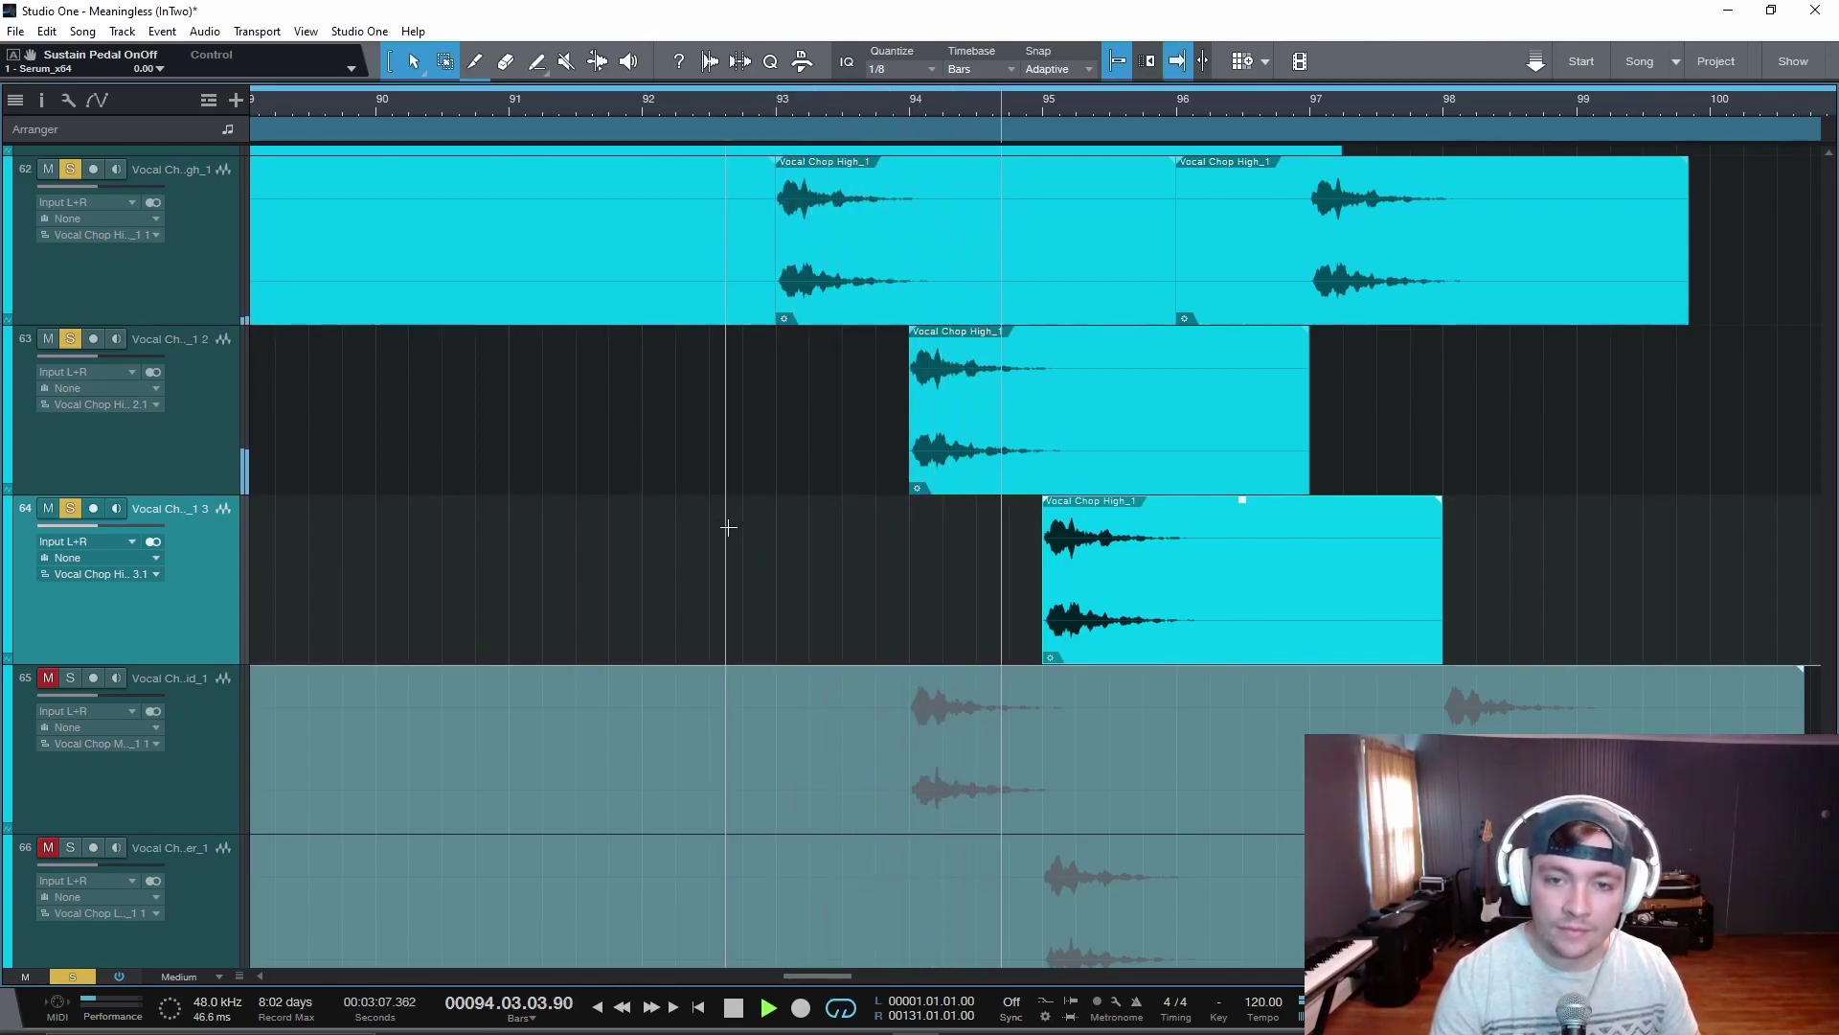
{"action": "key", "text": "space"}
Try a transpose of -5 on the bar 95 chop and play the sequence
{"action": "right_click", "coordinate": [1161, 624]}
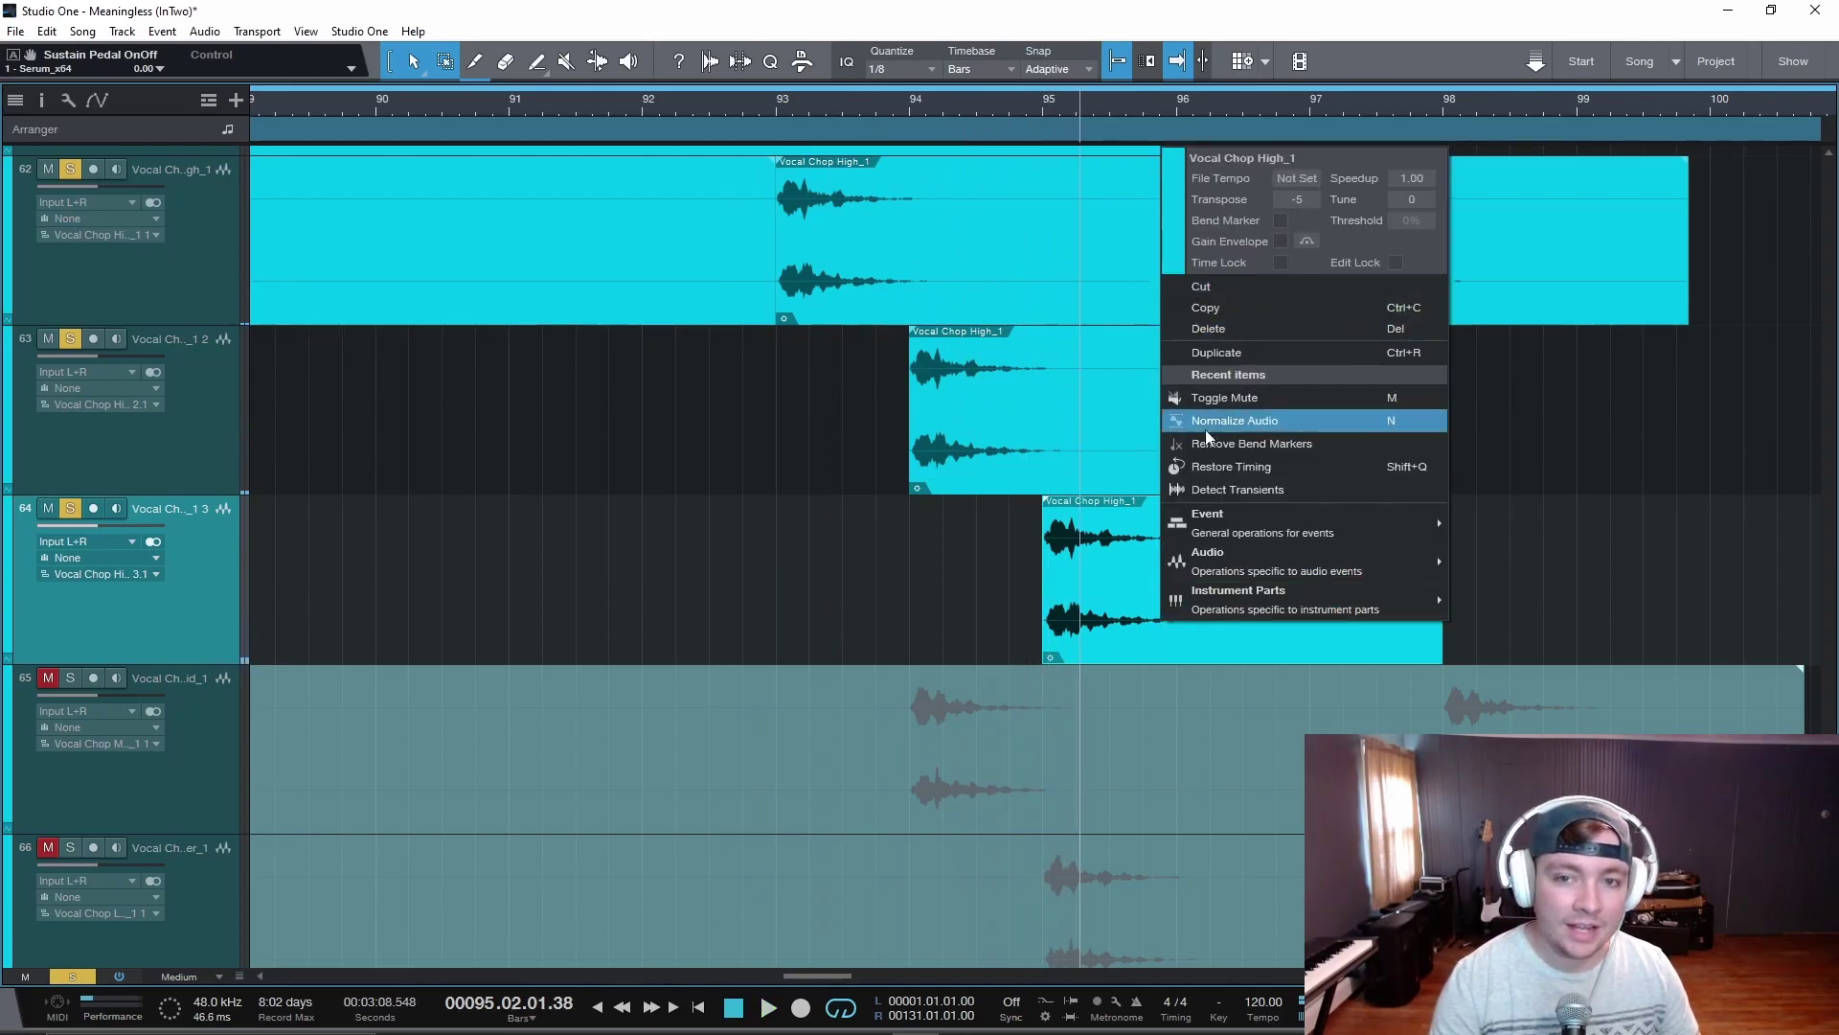
{"action": "left_click", "coordinate": [895, 573]}
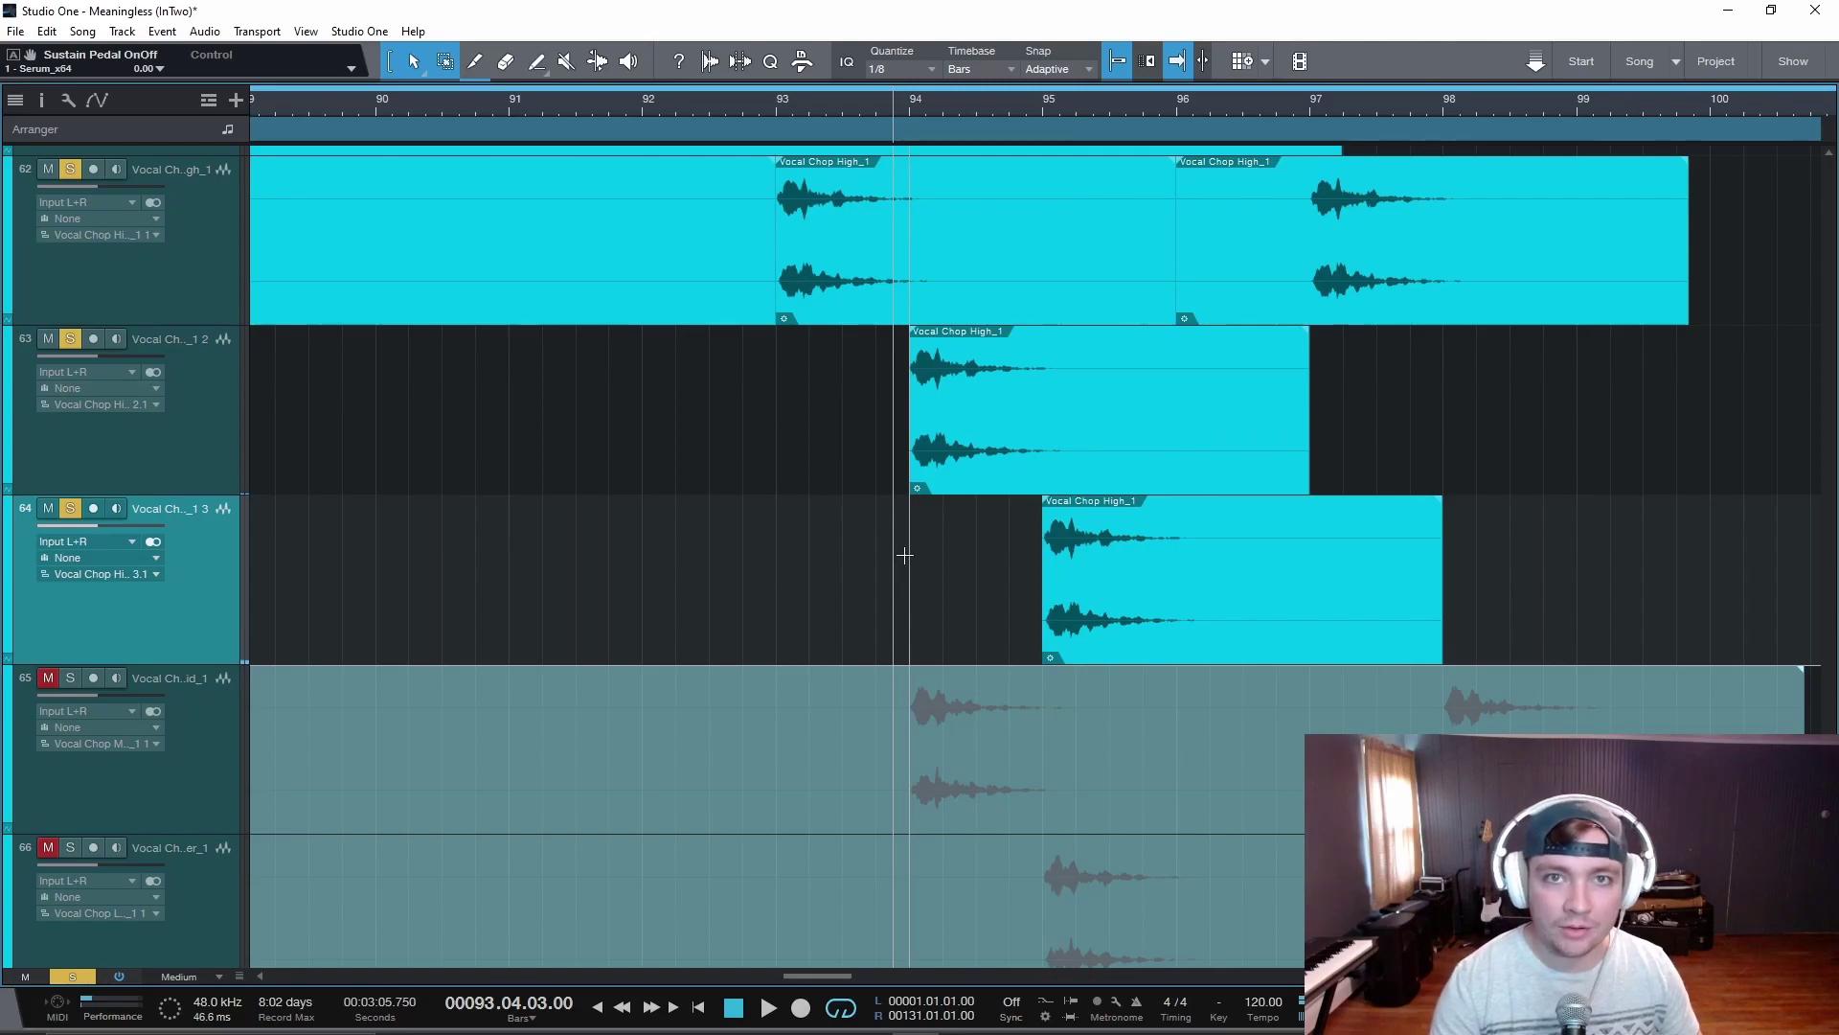
{"action": "key", "text": "space"}
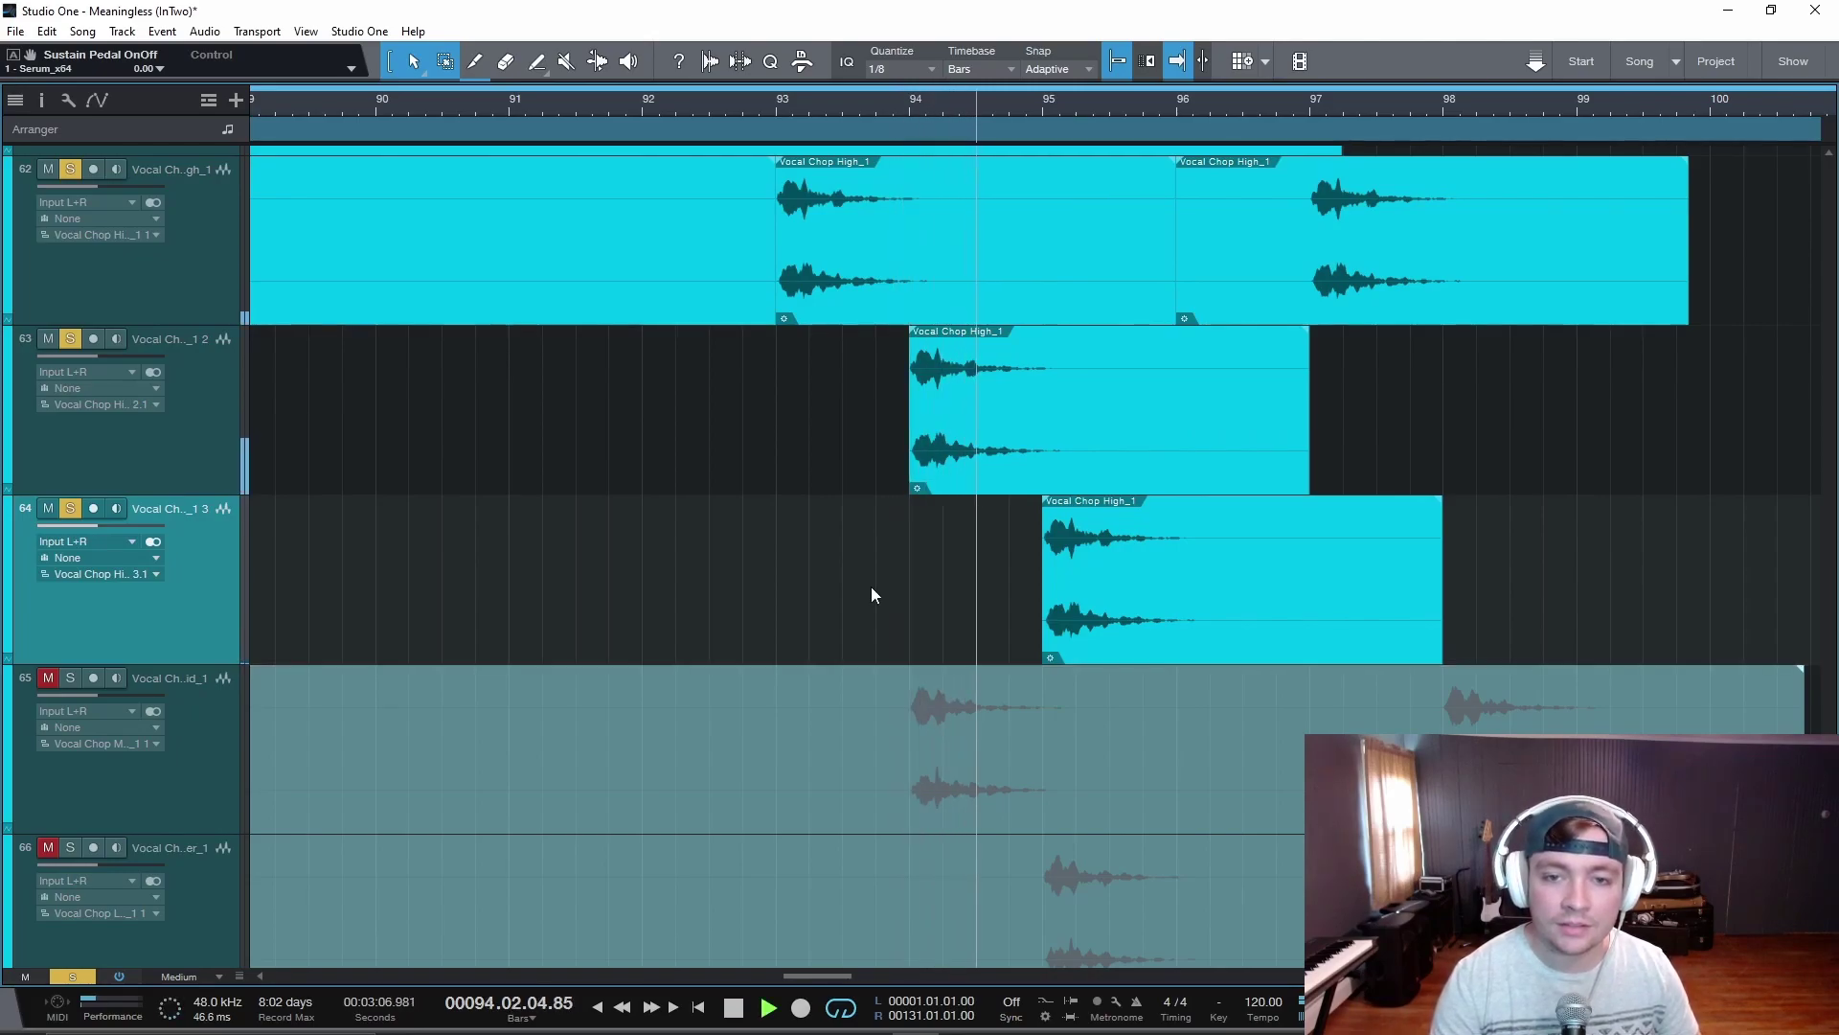
{"action": "key", "text": "space"}
Set the transpose of the bar 95 chop to -7
{"action": "right_click", "coordinate": [1138, 624]}
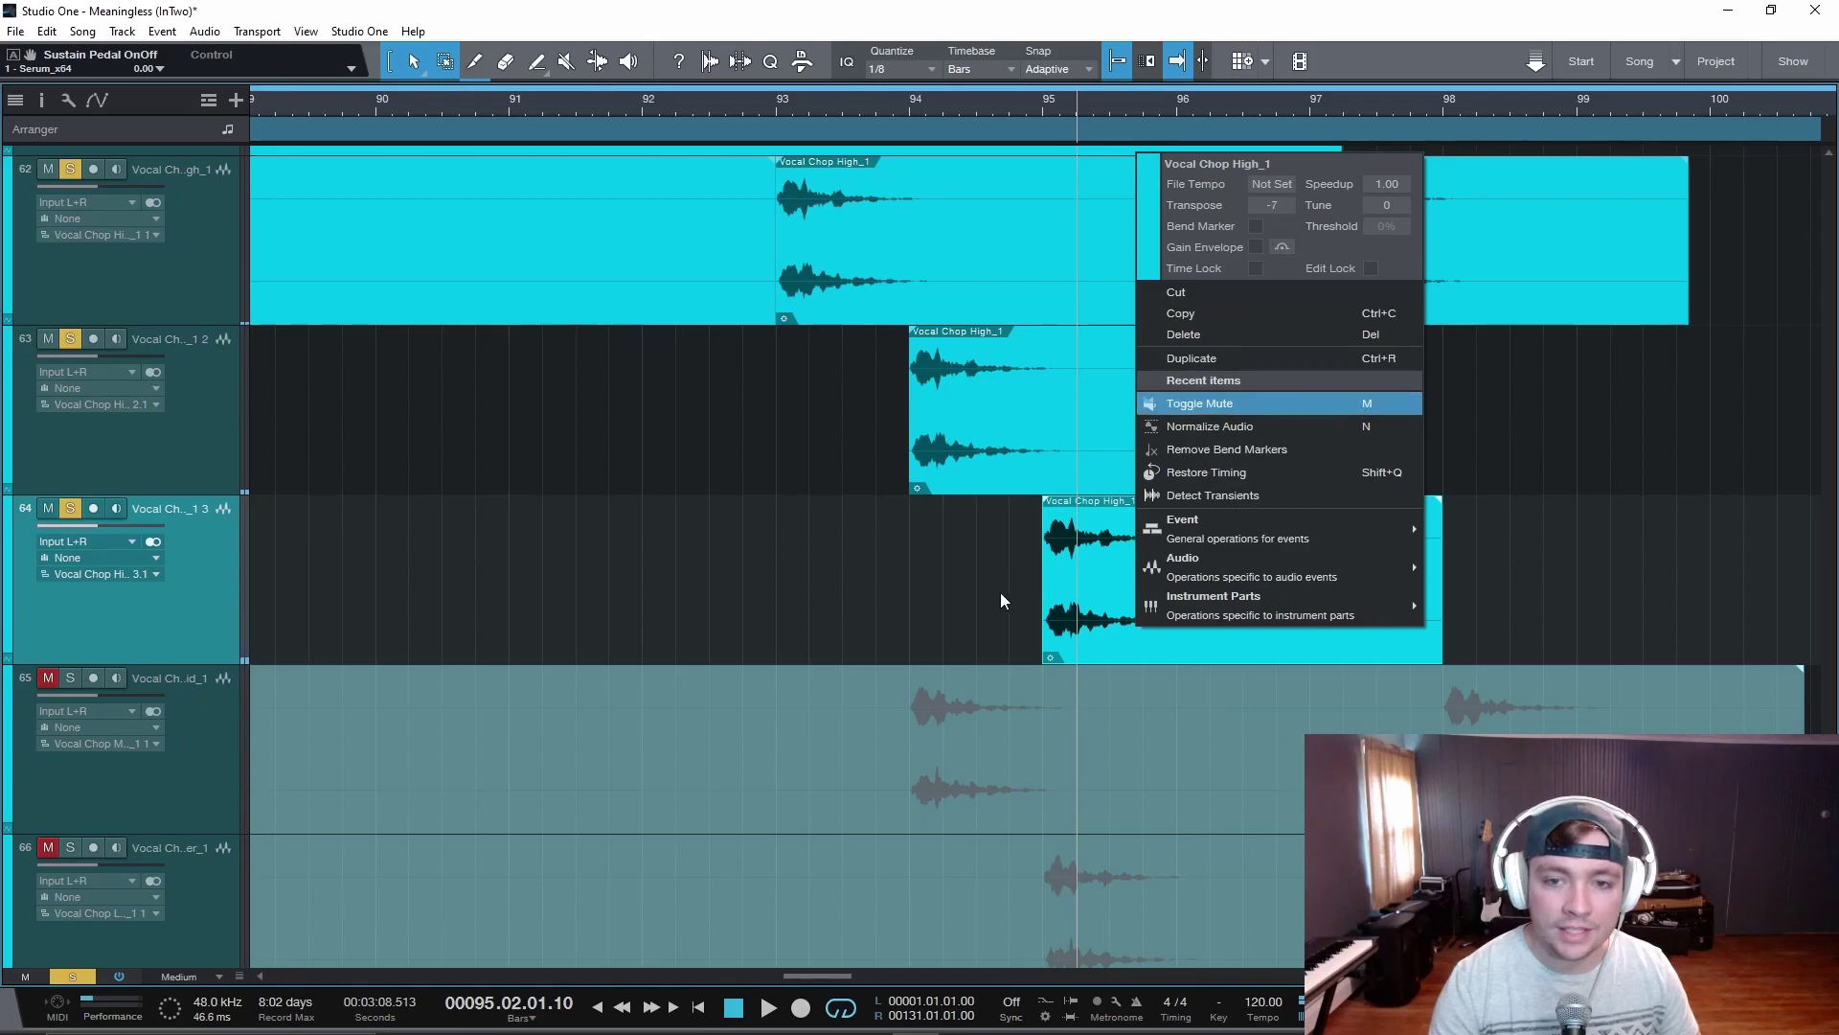
Play the descending chop sequence from bar 93 to hear the transposed bar 95 chop in place
{"action": "left_click", "coordinate": [1029, 623]}
{"action": "key", "text": "space"}
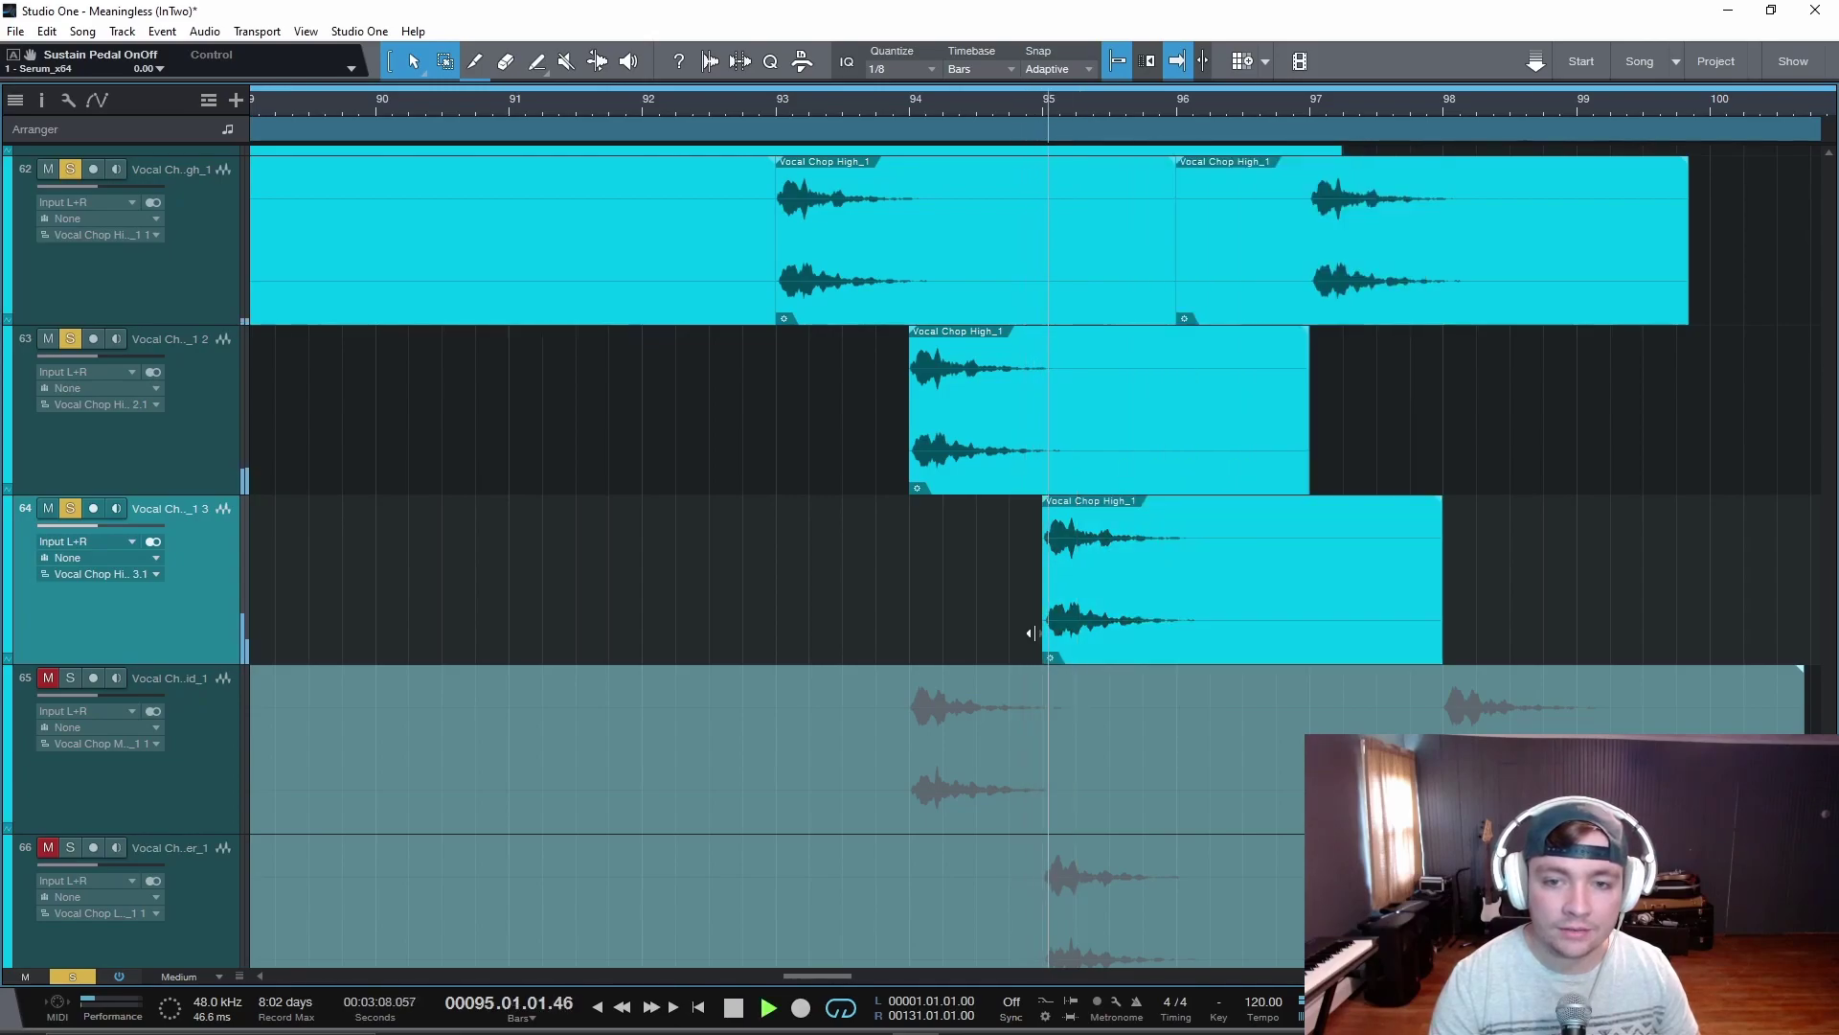
{"action": "left_click", "coordinate": [765, 390]}
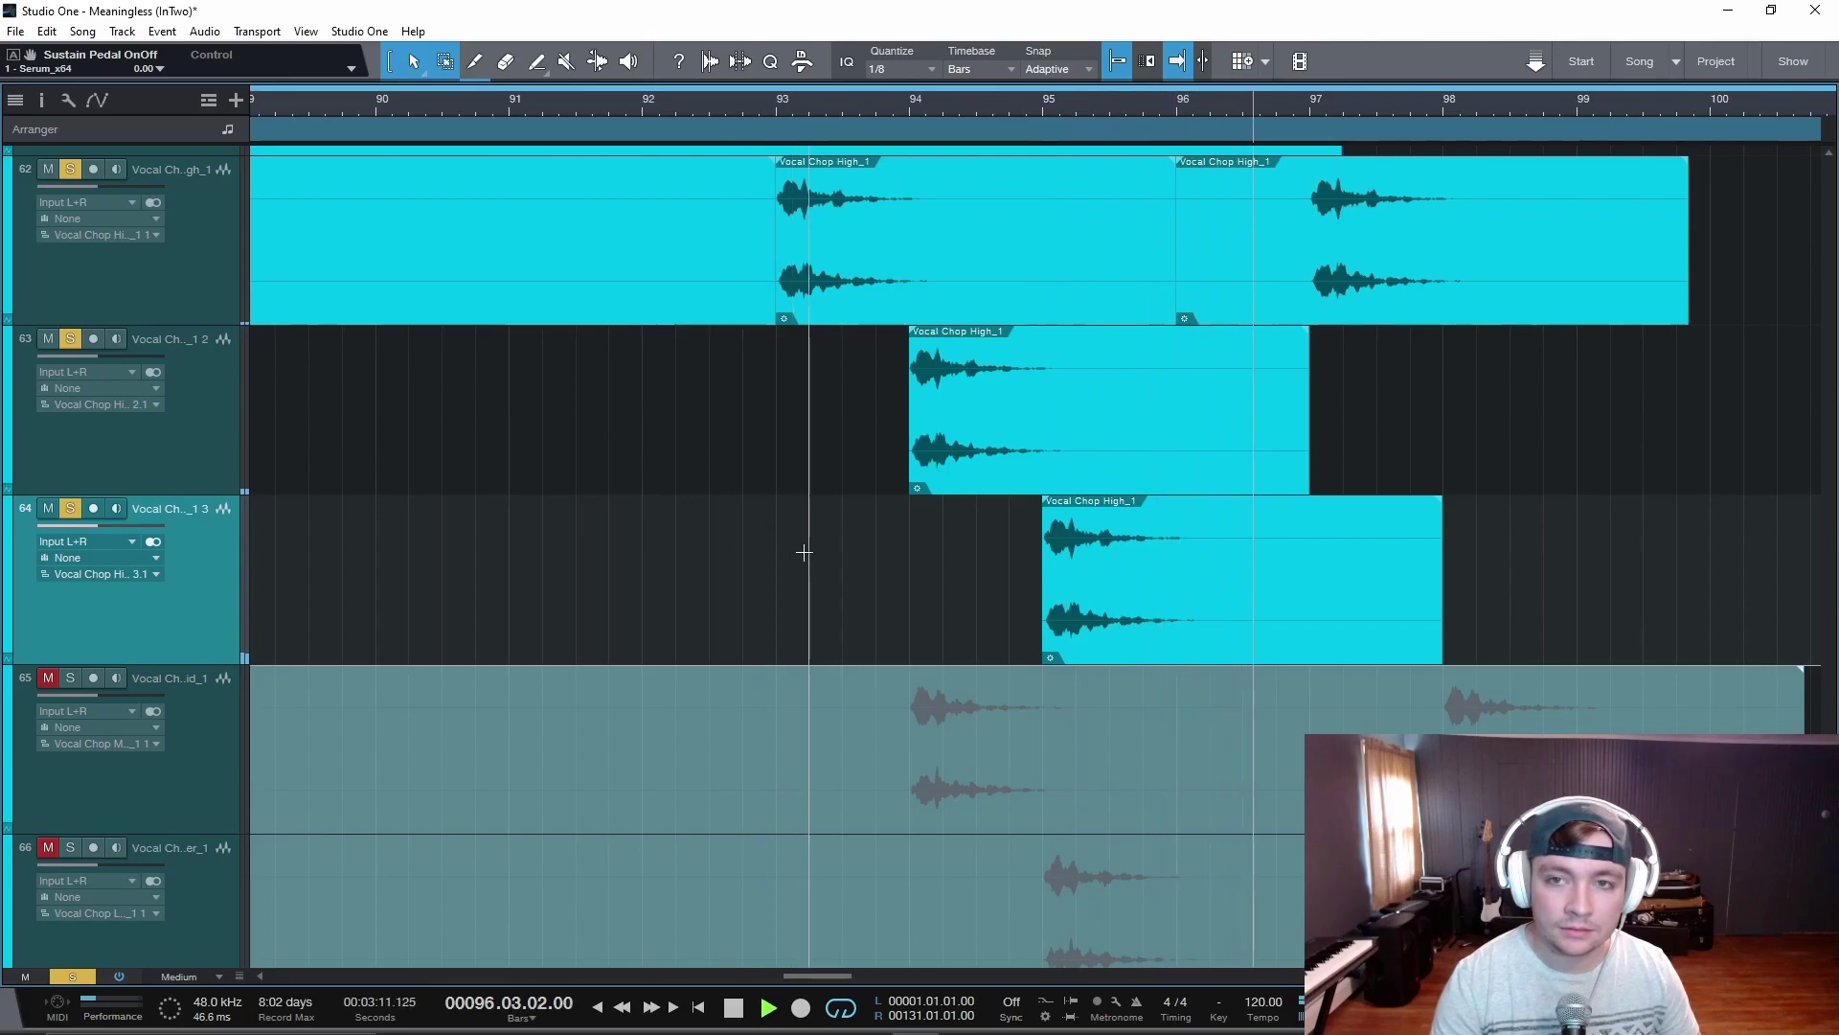
{"action": "scroll", "coordinate": [816, 541], "scroll_direction": "down", "scroll_amount": 3}
{"action": "scroll", "coordinate": [795, 556], "scroll_direction": "down", "scroll_amount": 3}
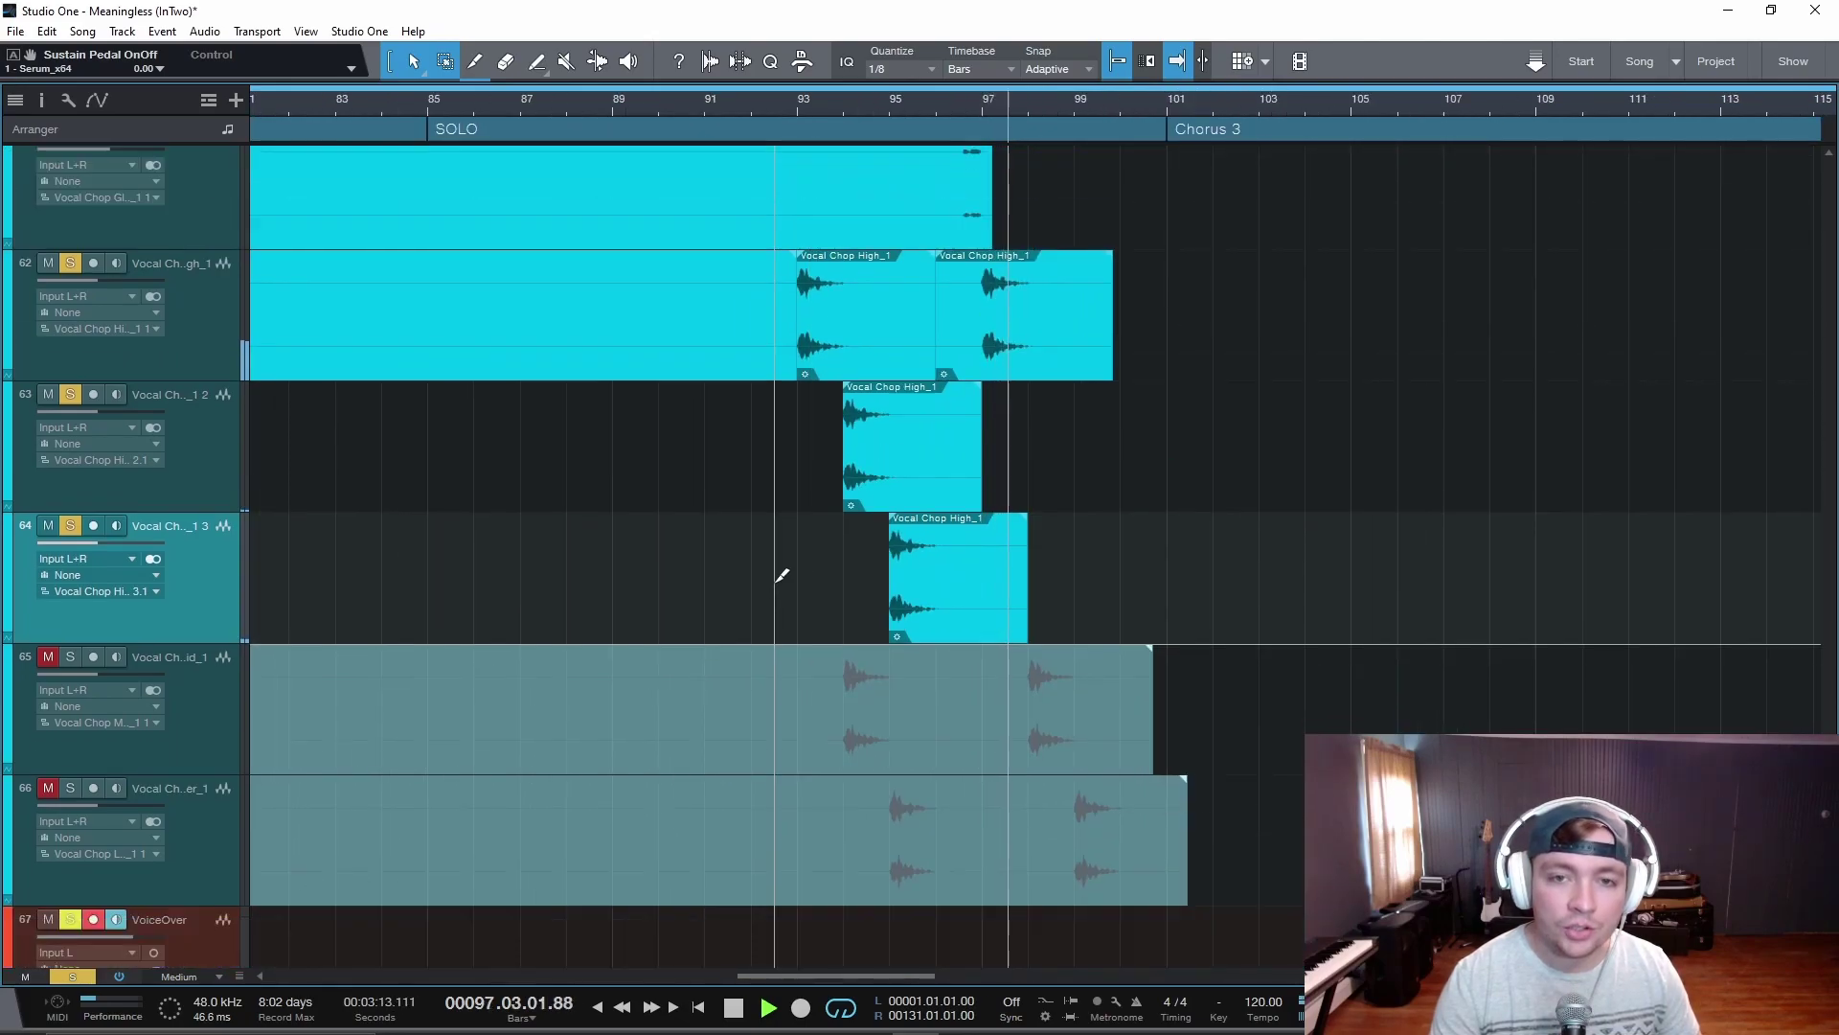
{"action": "key", "text": "space"}
Mute the high chop event that starts at bar 96 and play the sequence in the full mix from about bar 92
{"action": "left_click", "coordinate": [1051, 401]}
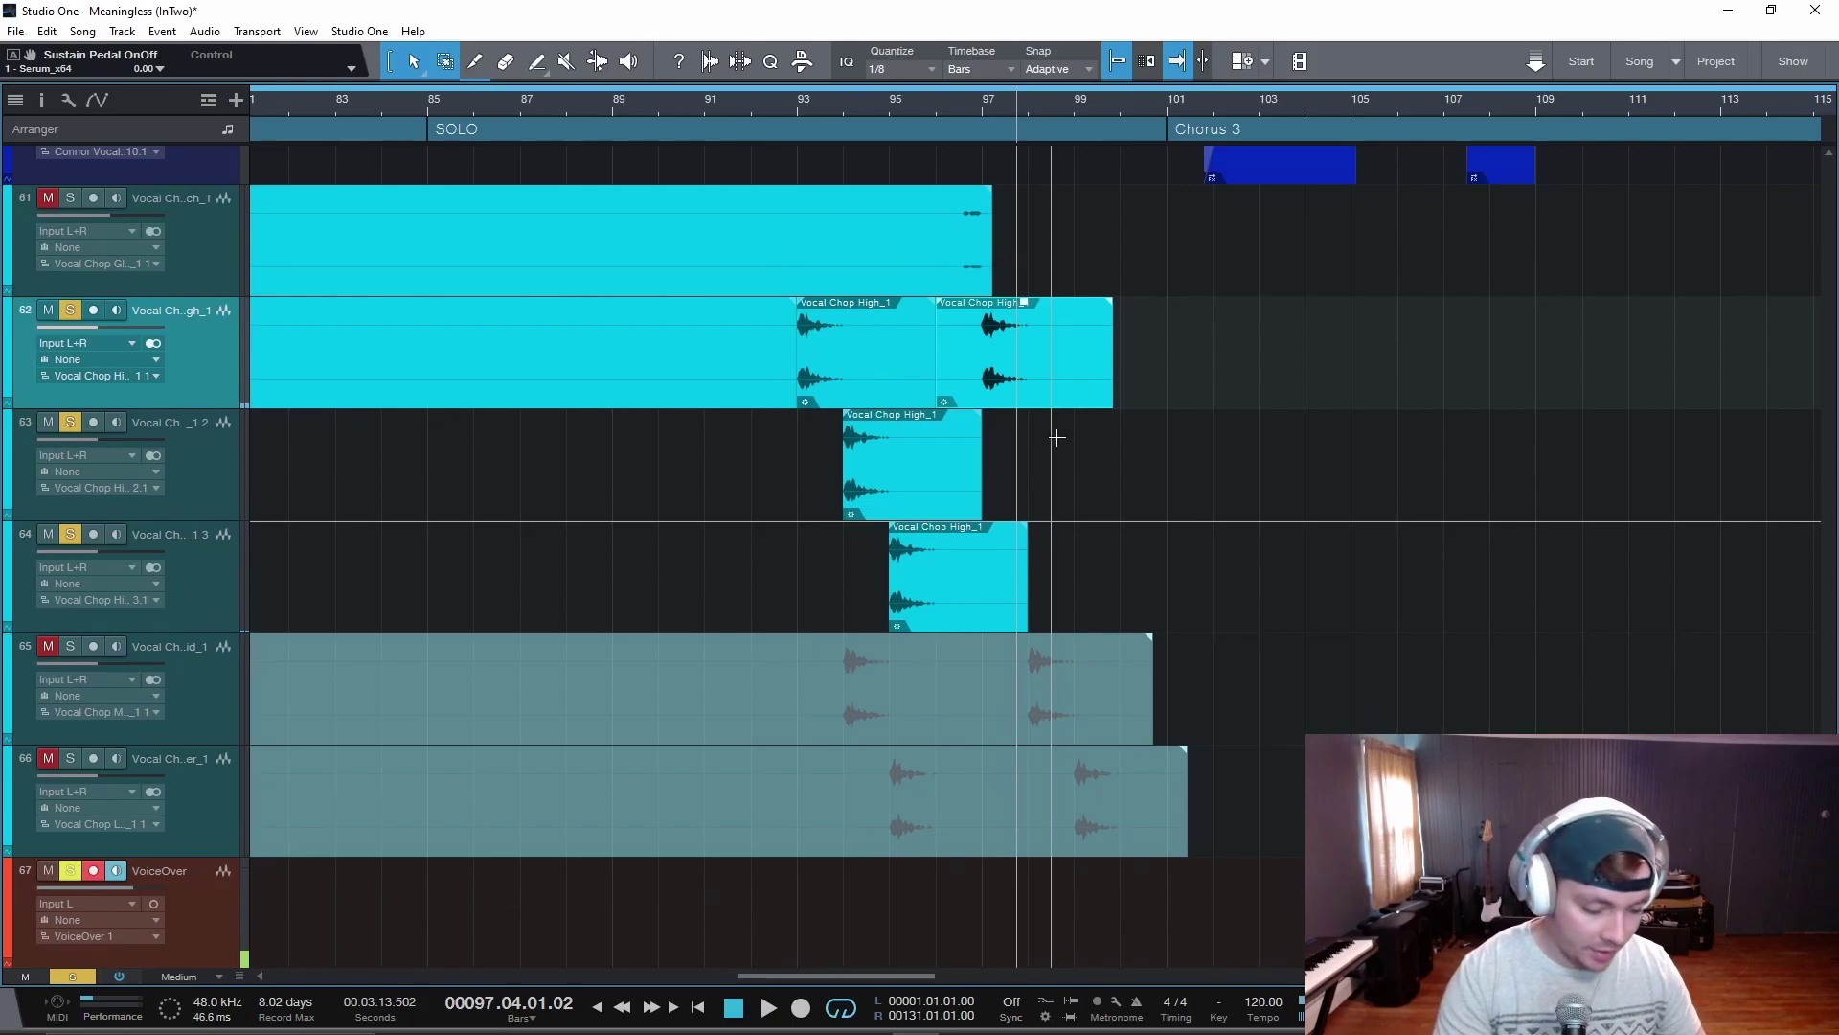
{"action": "key", "text": "shift+m"}
{"action": "scroll", "coordinate": [768, 513], "scroll_direction": "up", "scroll_amount": 3}
{"action": "left_click", "coordinate": [766, 517]}
{"action": "key", "text": "space"}
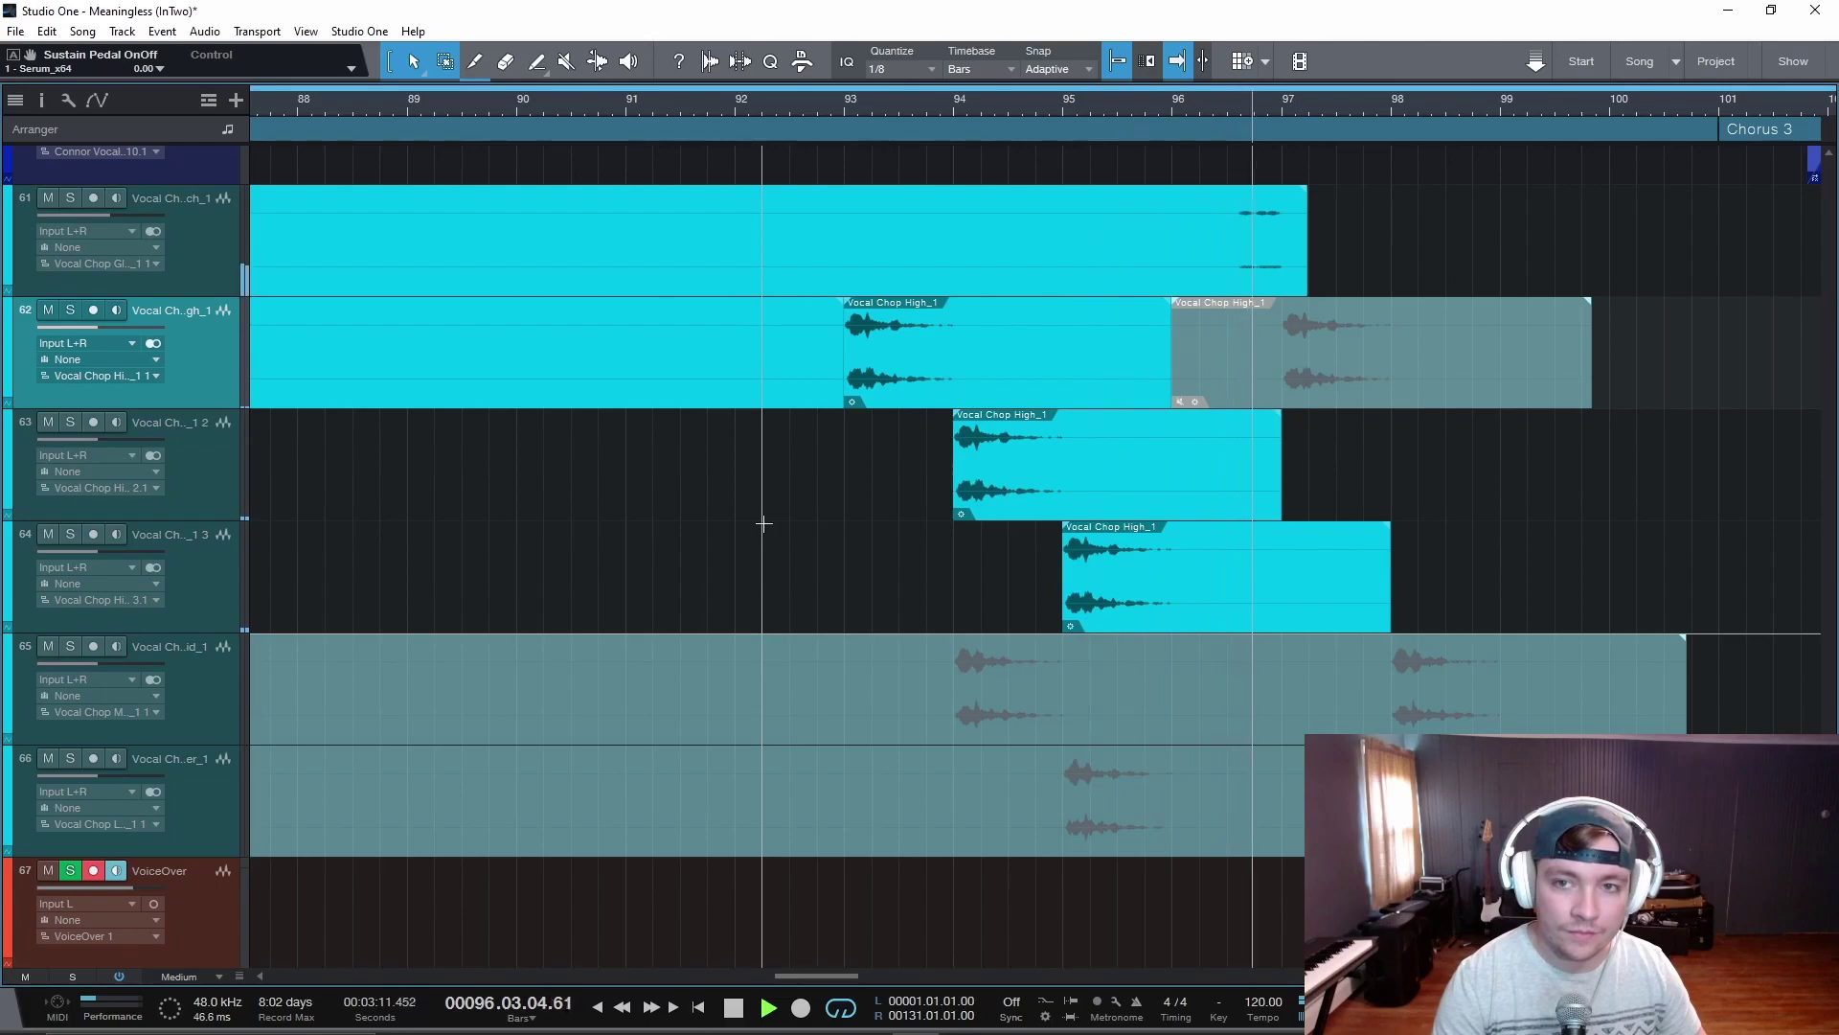
{"action": "key", "text": "space"}
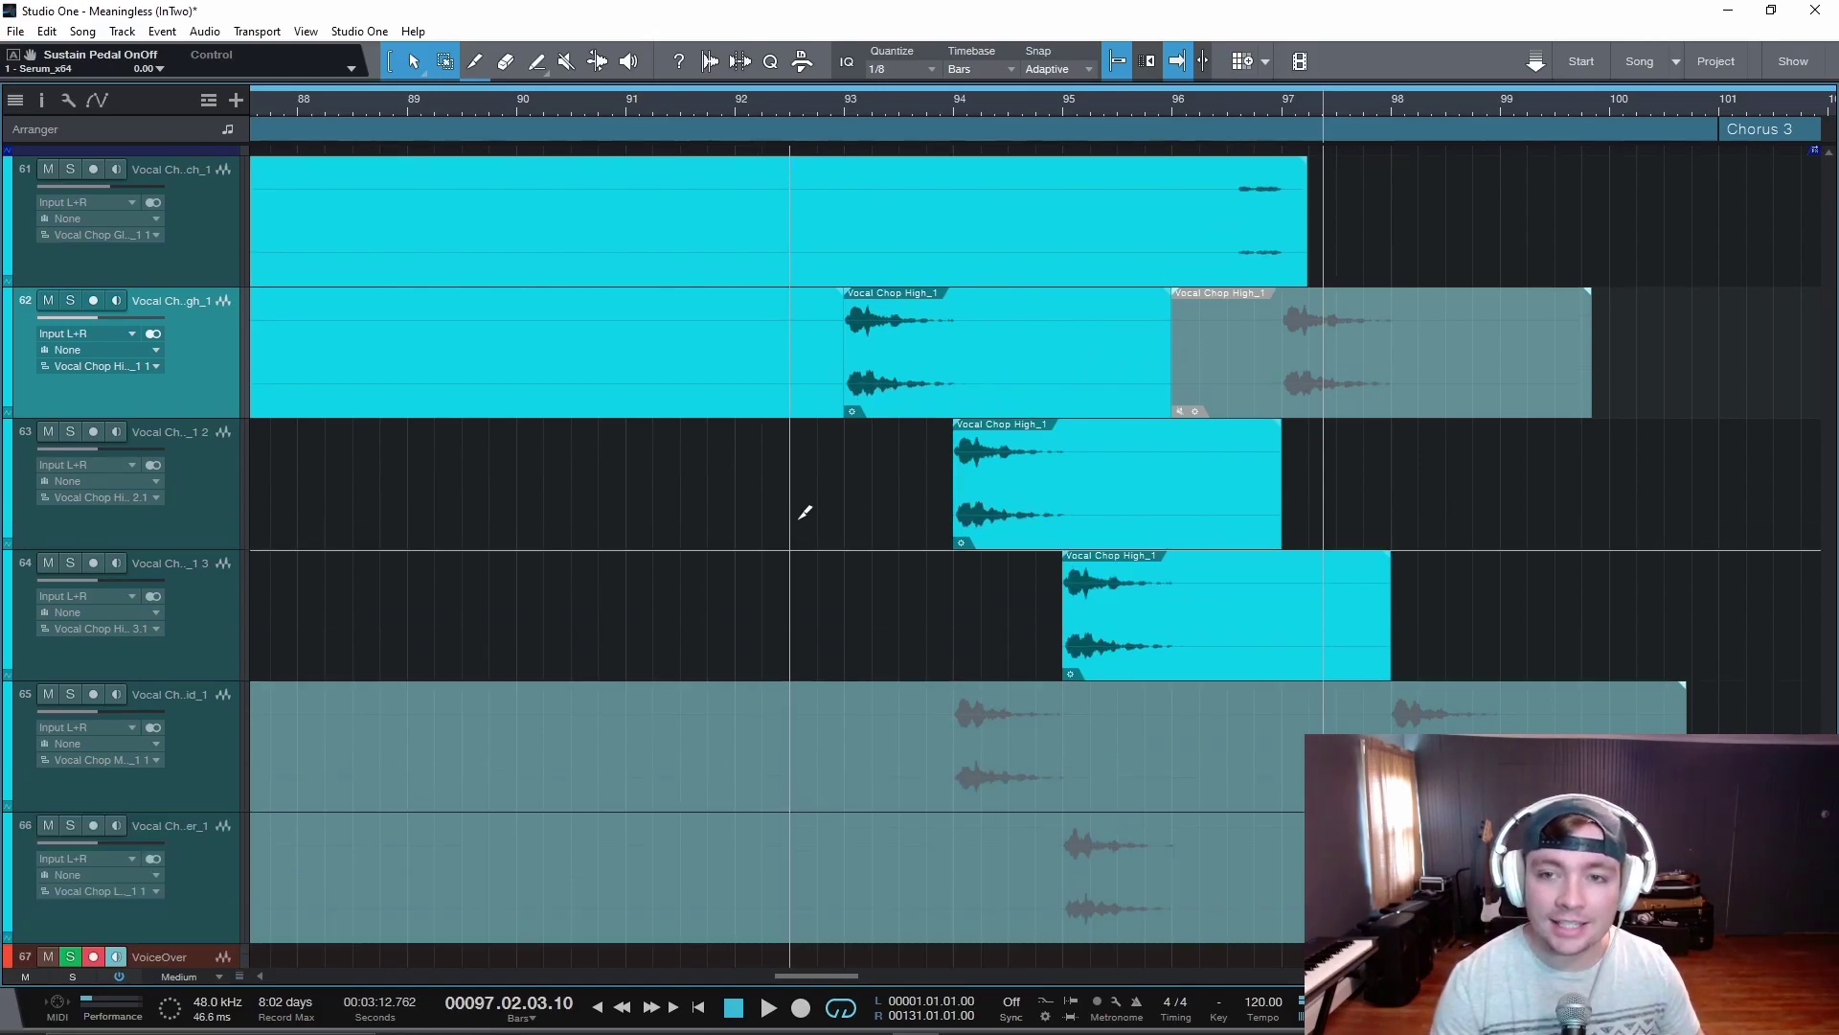
Unmute the high chop event that starts at bar 96 on track 62
{"action": "scroll", "coordinate": [1036, 583], "scroll_direction": "up", "scroll_amount": 3}
{"action": "scroll", "coordinate": [1043, 585], "scroll_direction": "down", "scroll_amount": 3}
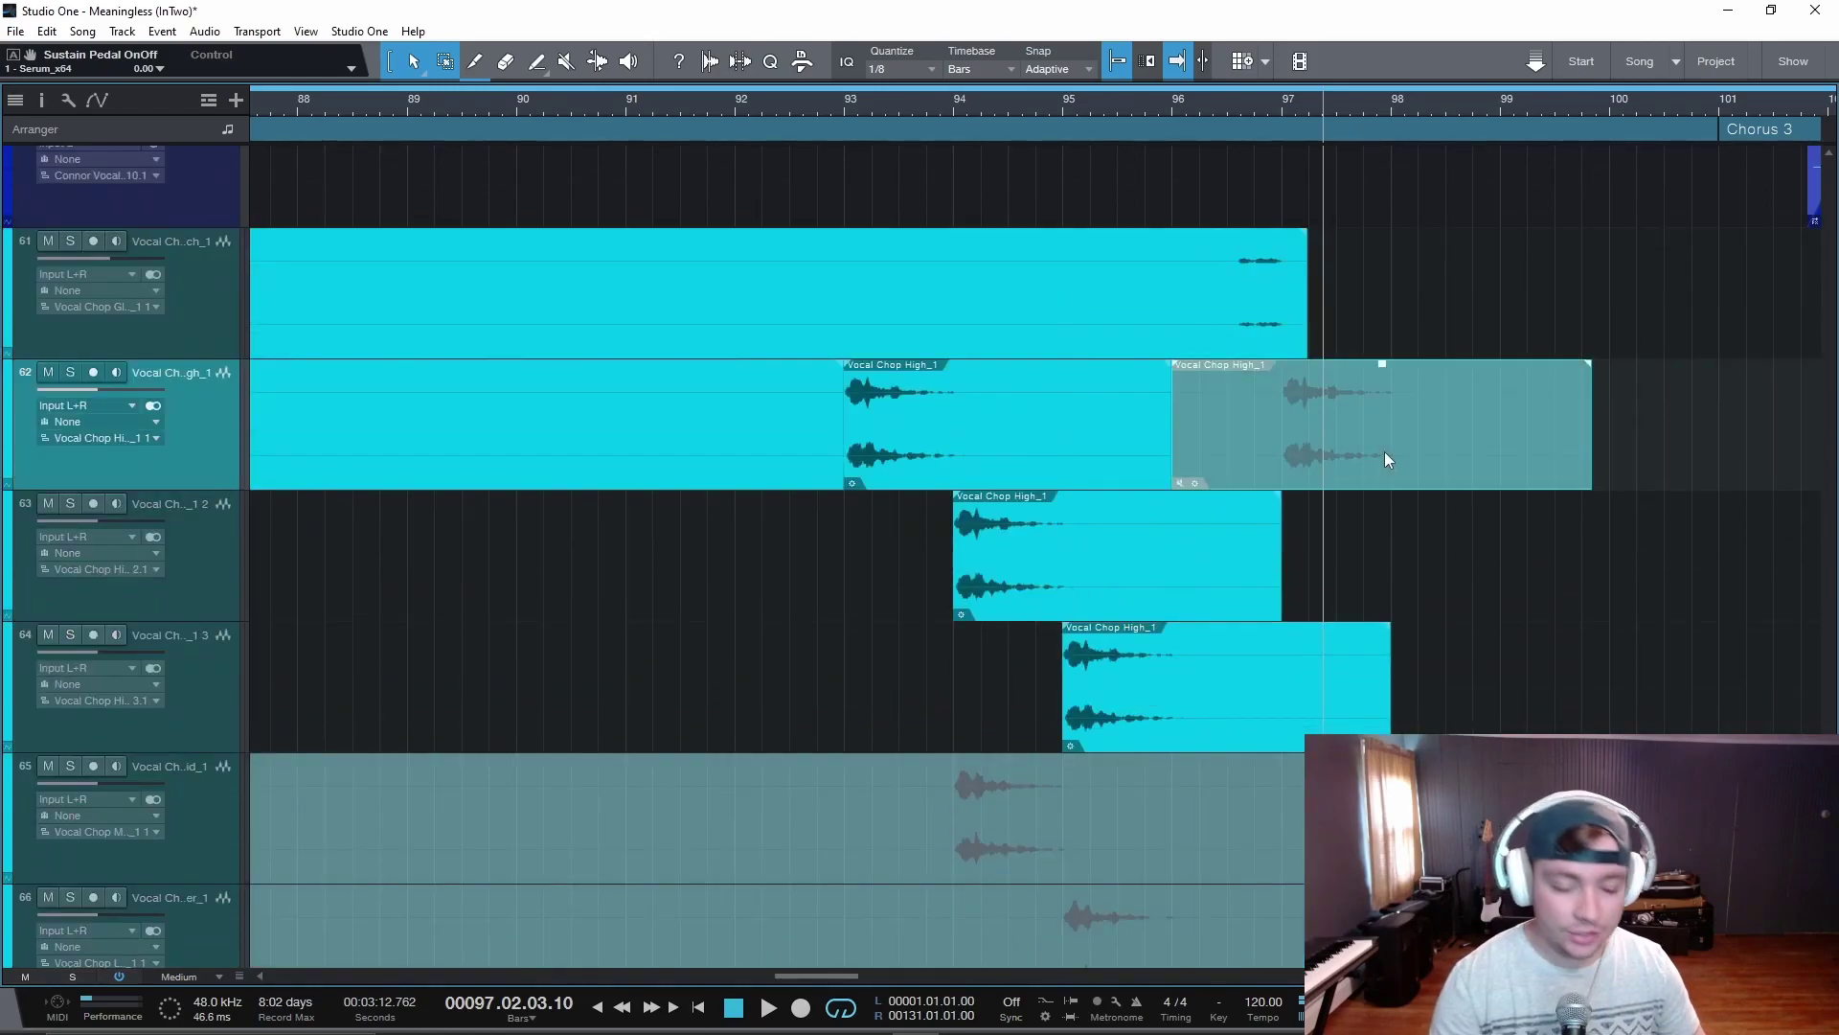
{"action": "key", "text": "shift+m"}
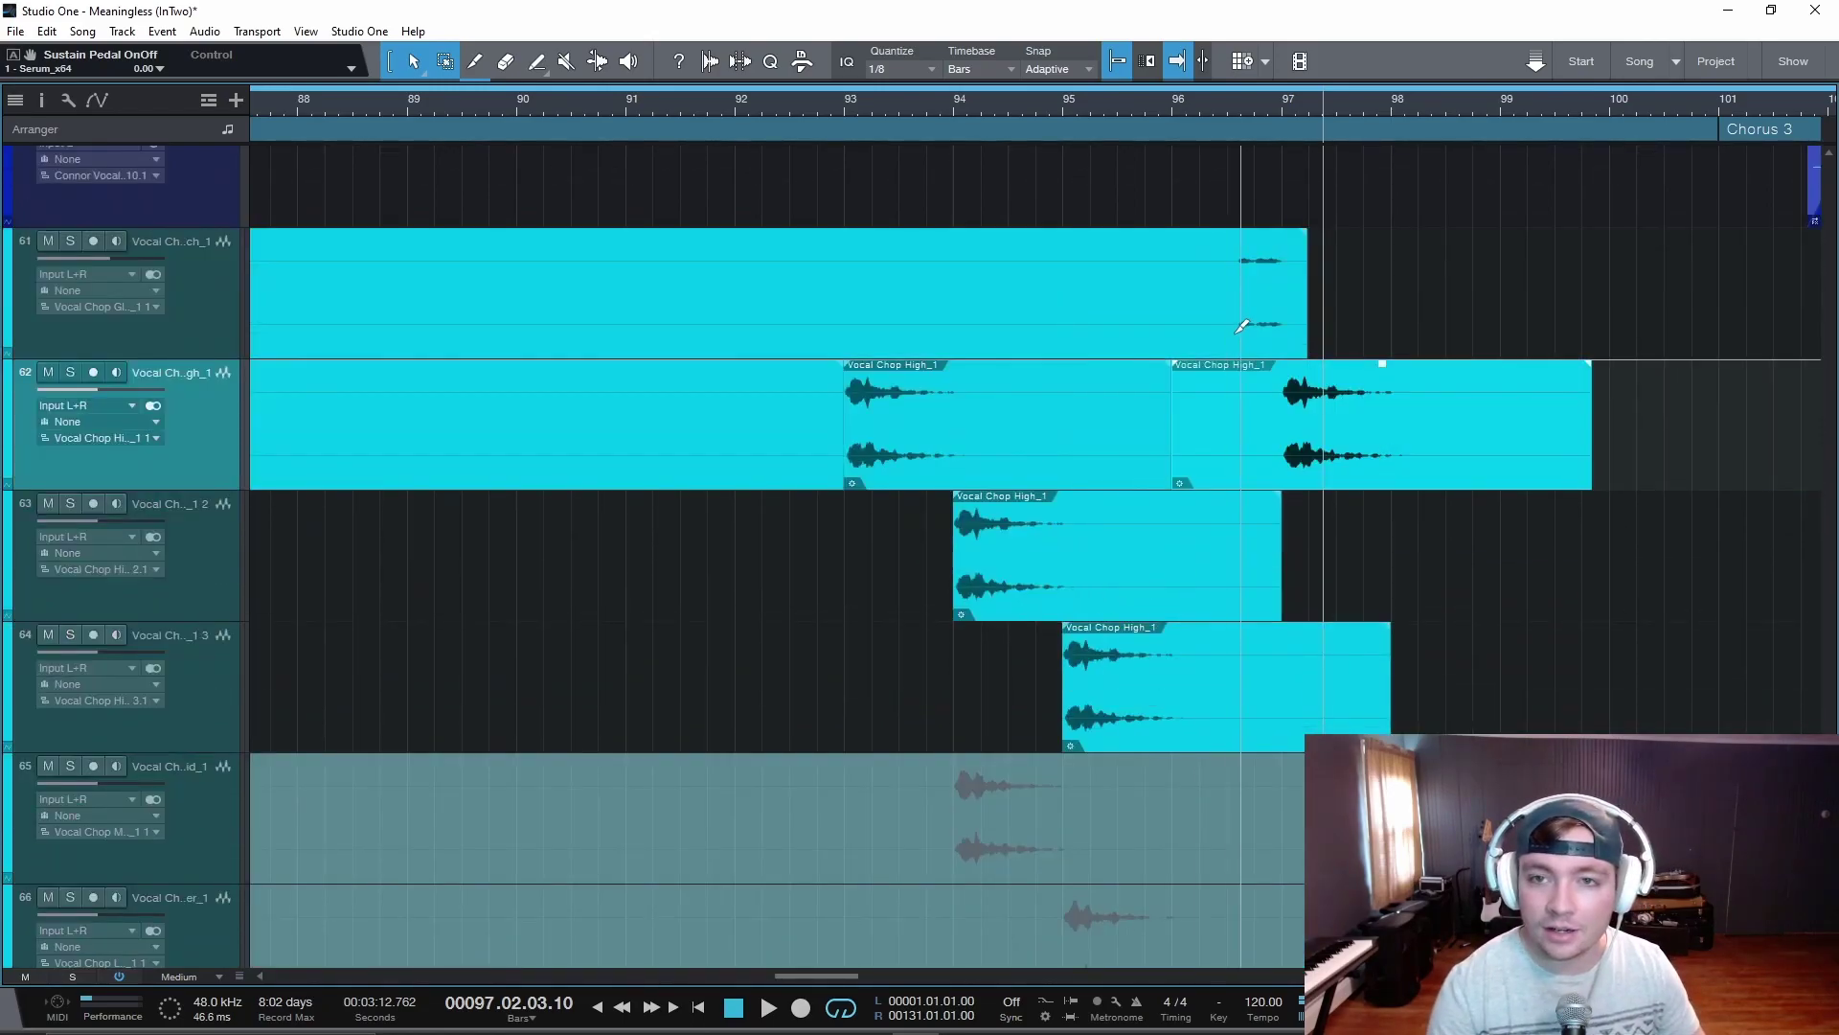
Split the glitch event on track 61 just before its glitches ahead of bar 97, and play it soloed and in the full mix
{"action": "scroll", "coordinate": [1245, 324], "scroll_direction": "up", "scroll_amount": 5}
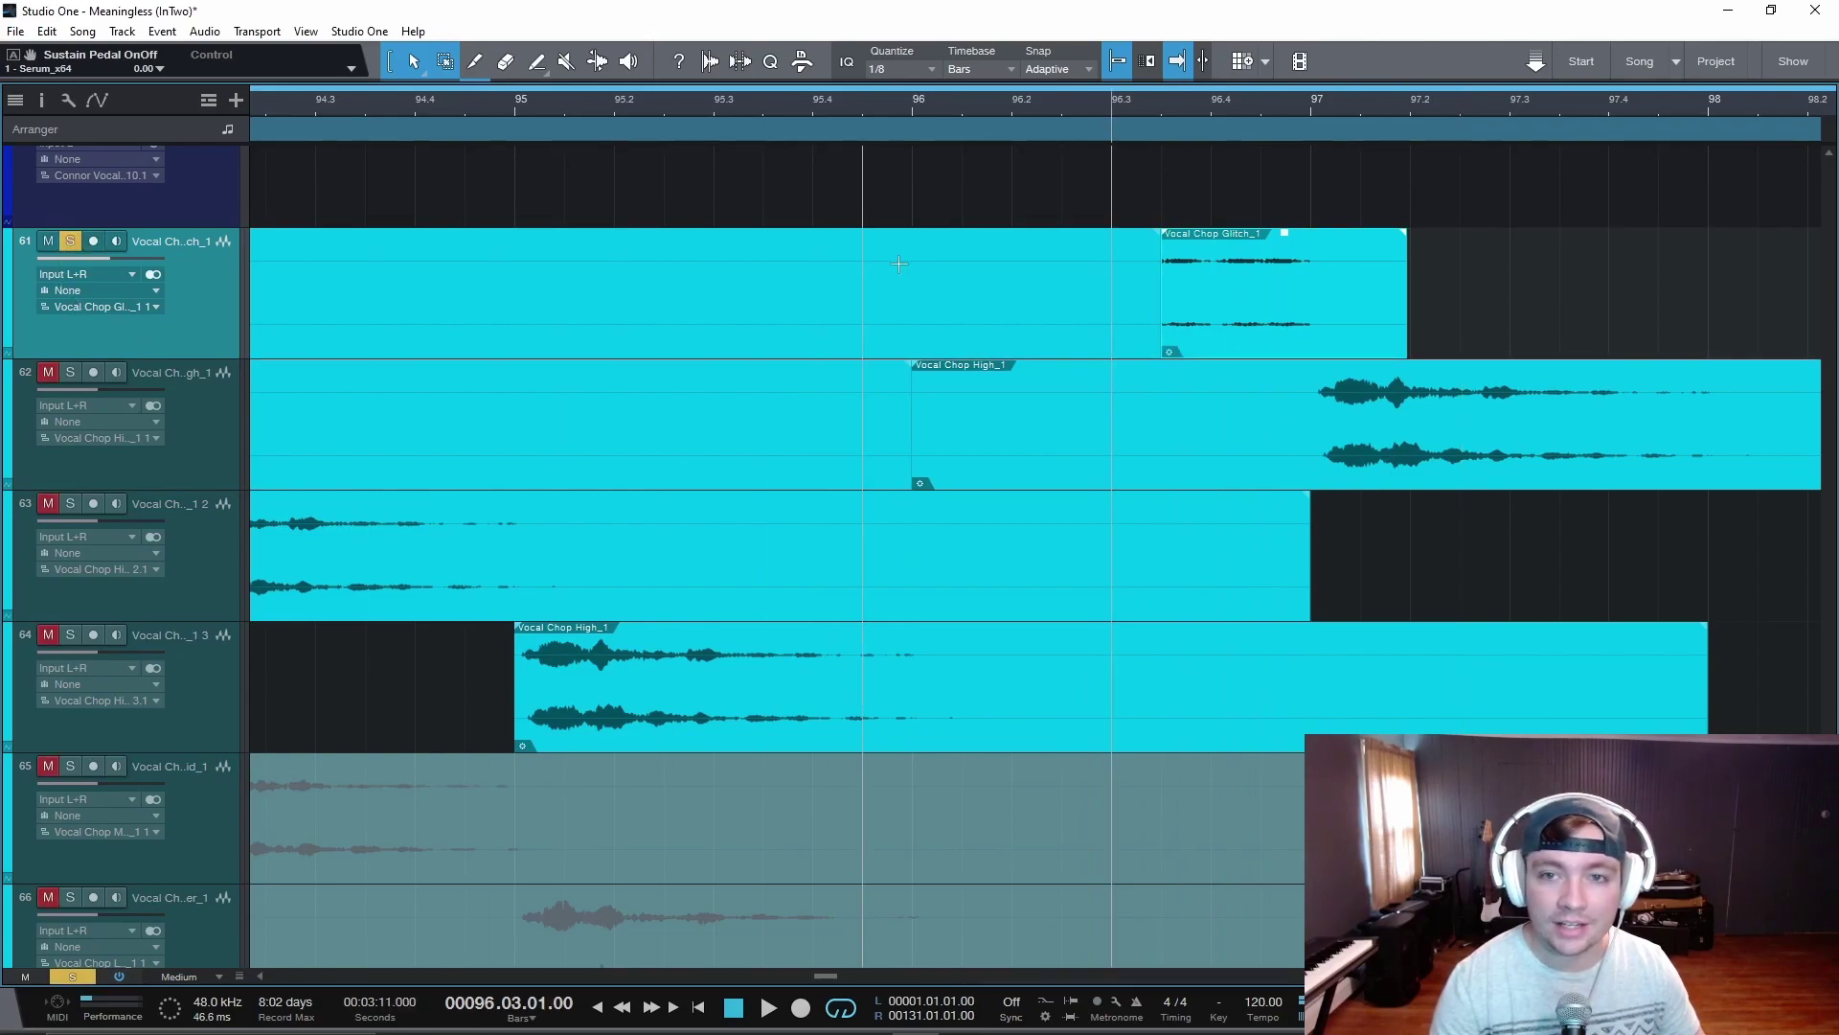
{"action": "key", "text": "space"}
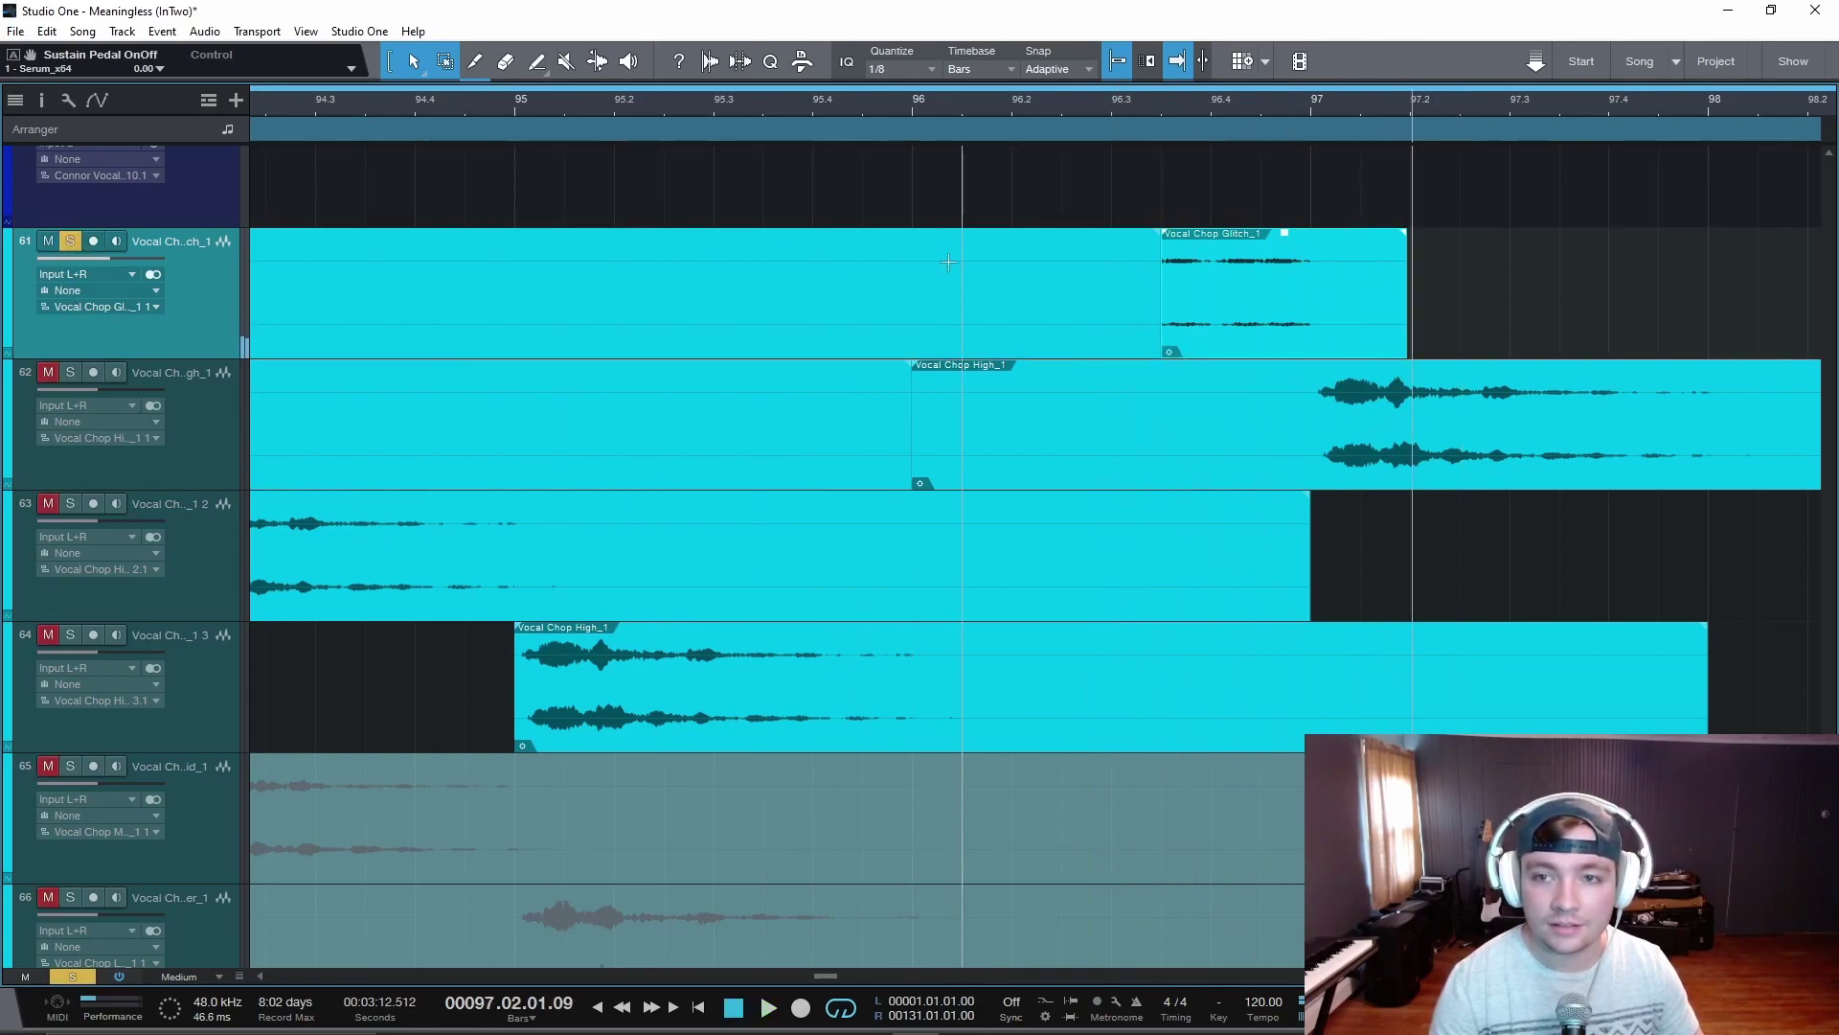
{"action": "left_click", "coordinate": [70, 241]}
{"action": "key", "text": "space"}
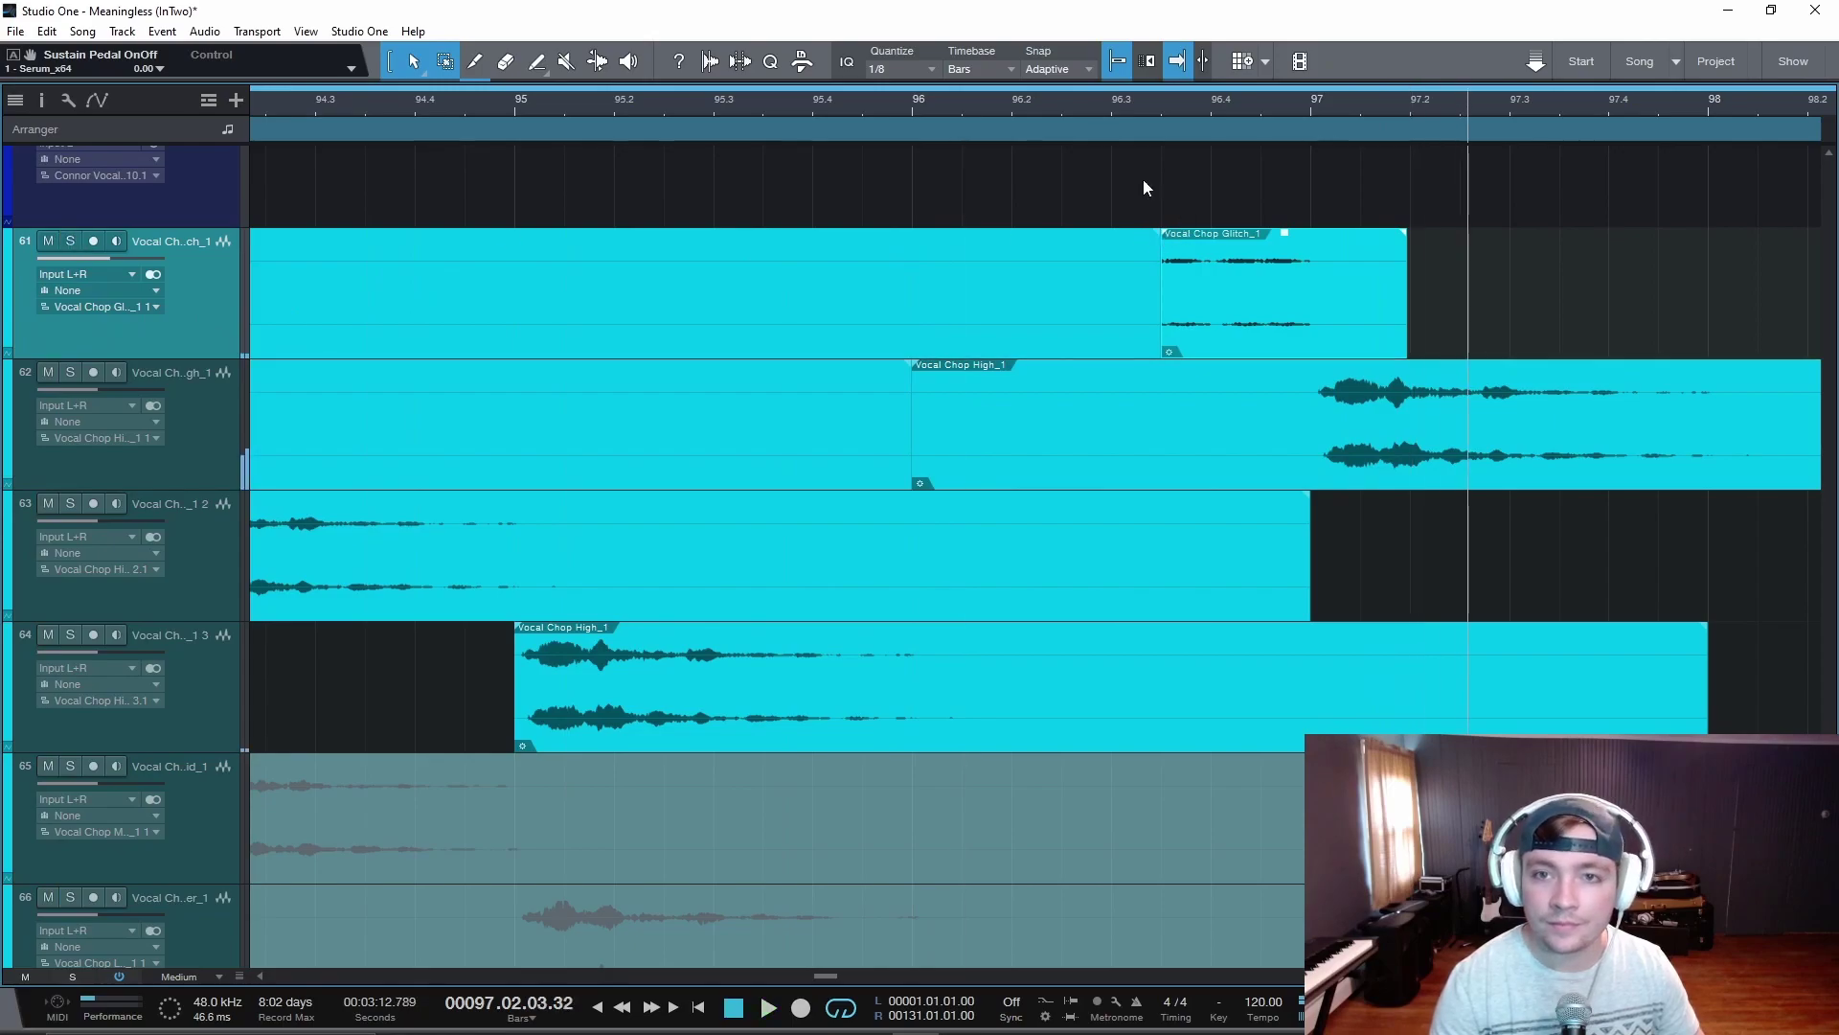
{"action": "left_click", "coordinate": [1129, 106]}
{"action": "key", "text": "space"}
Solo the vocal chop tracks 61 to 65 and play them around bar 97
{"action": "left_click_drag", "start_coordinate": [69, 243], "coordinate": [112, 602]}
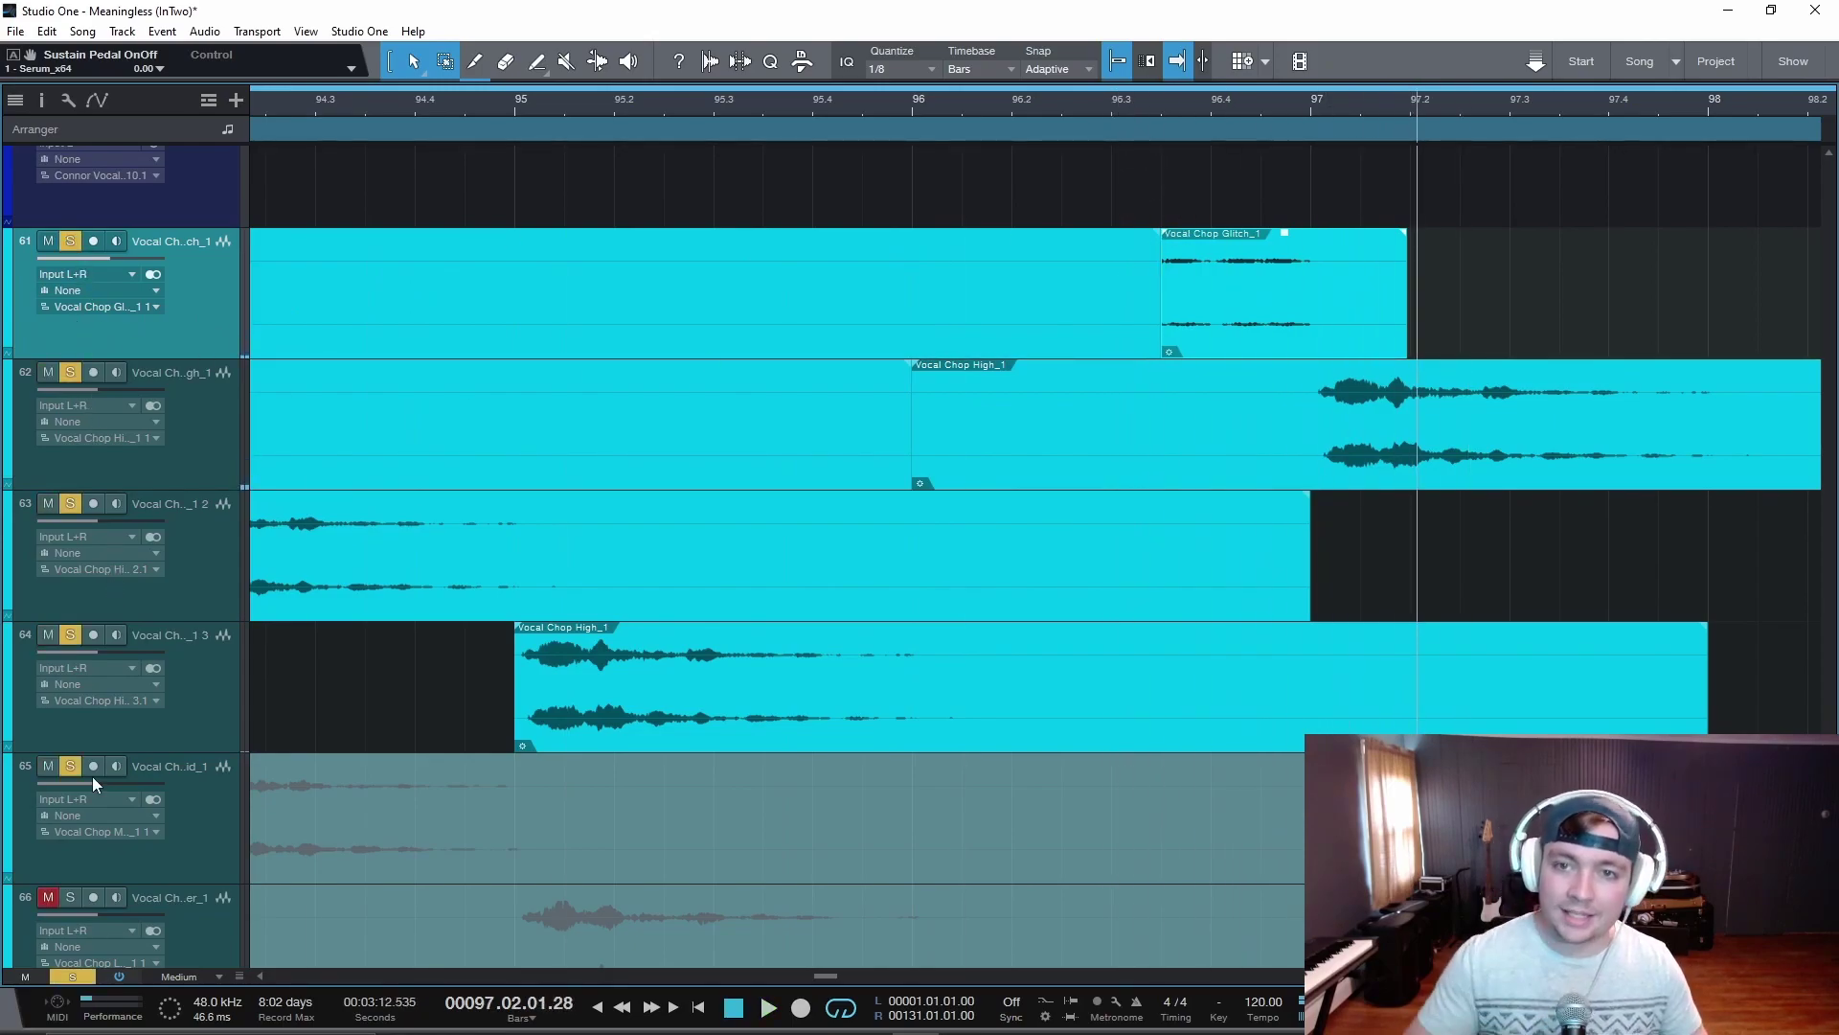
{"action": "scroll", "coordinate": [1020, 674], "scroll_direction": "down", "scroll_amount": 4}
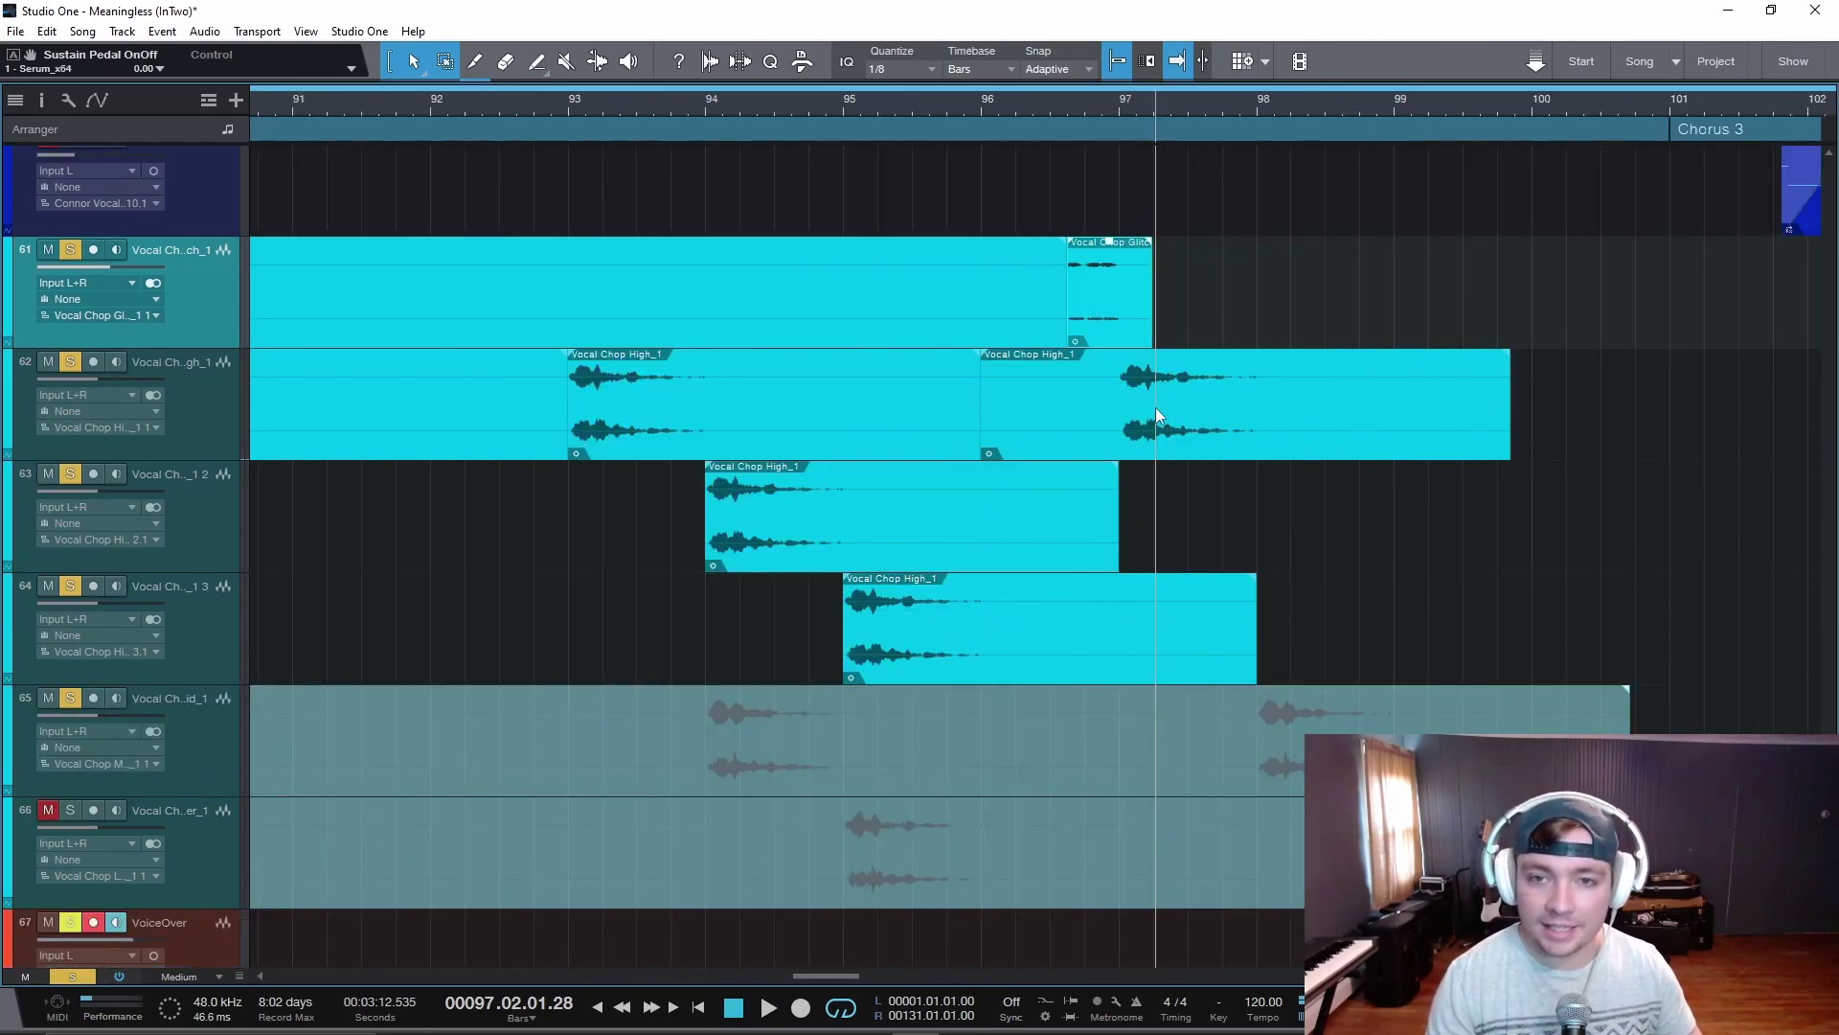
{"action": "key", "text": "space"}
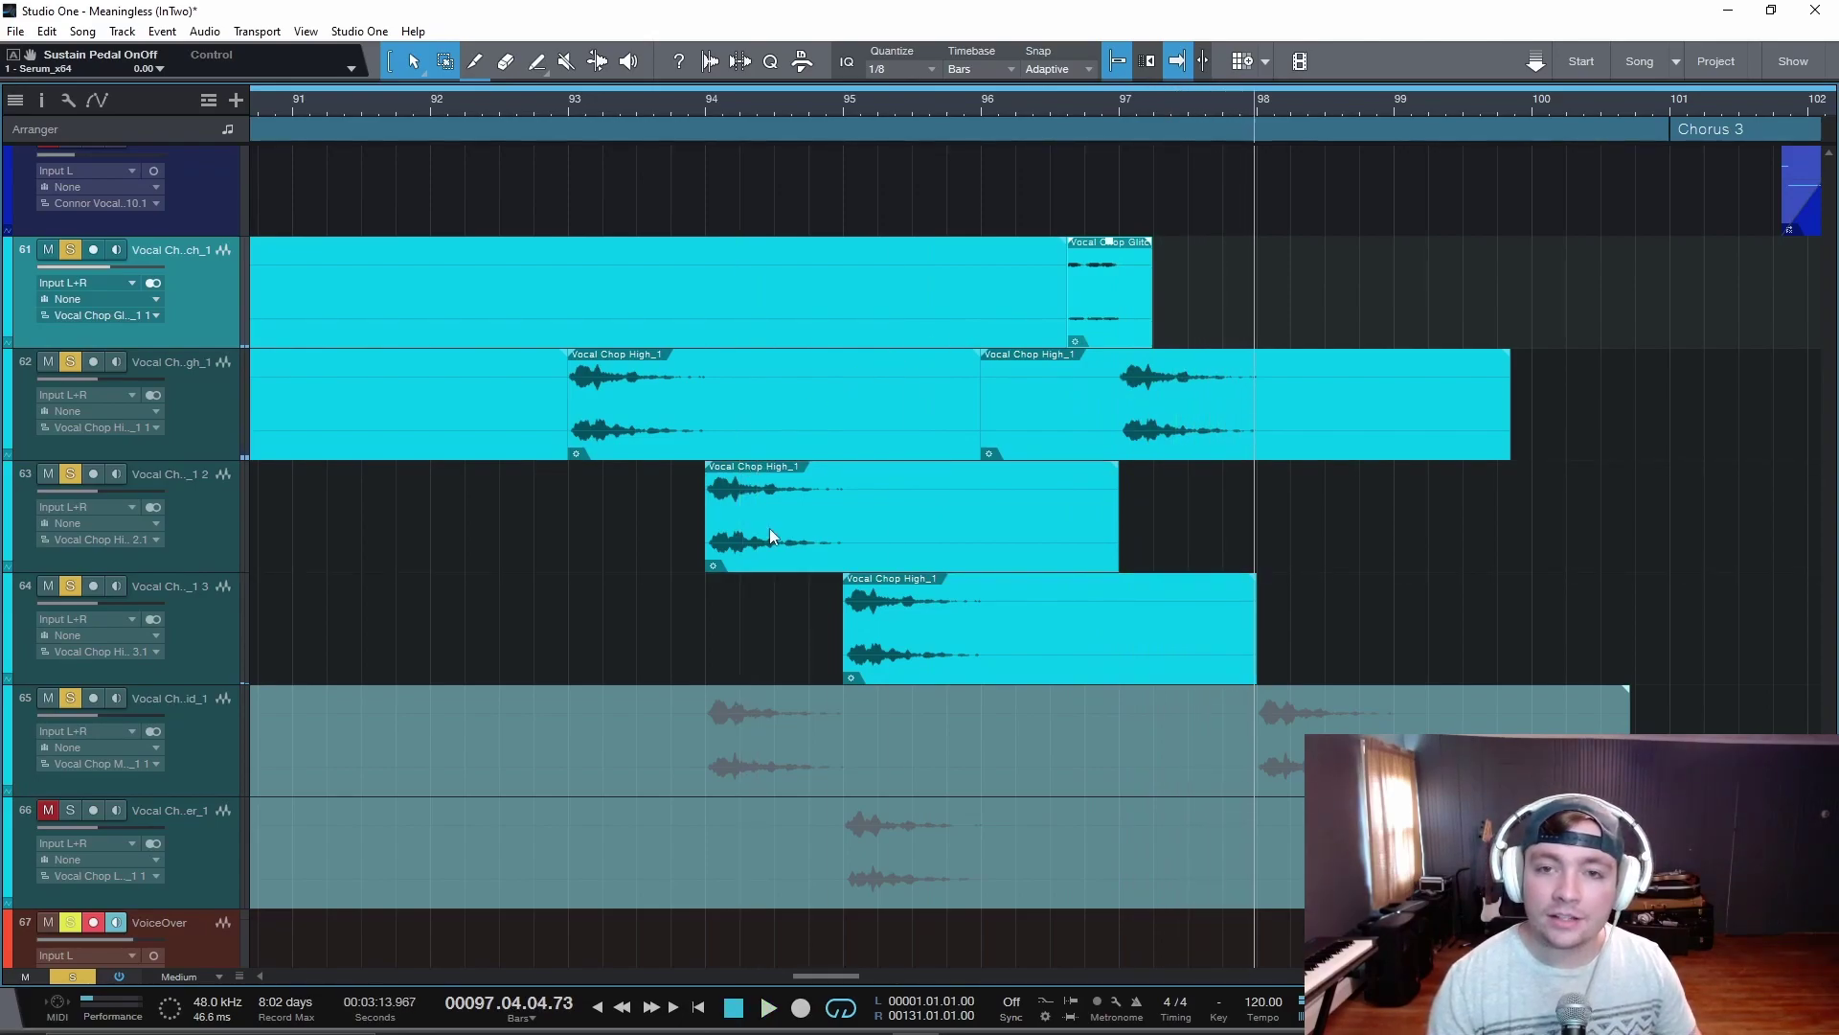
Trim the end of the bar 94 chop on track 63 to the start of the split glitch event and play both spots
{"action": "left_click_drag", "start_coordinate": [1121, 542], "coordinate": [1067, 542]}
{"action": "left_click", "coordinate": [1058, 102]}
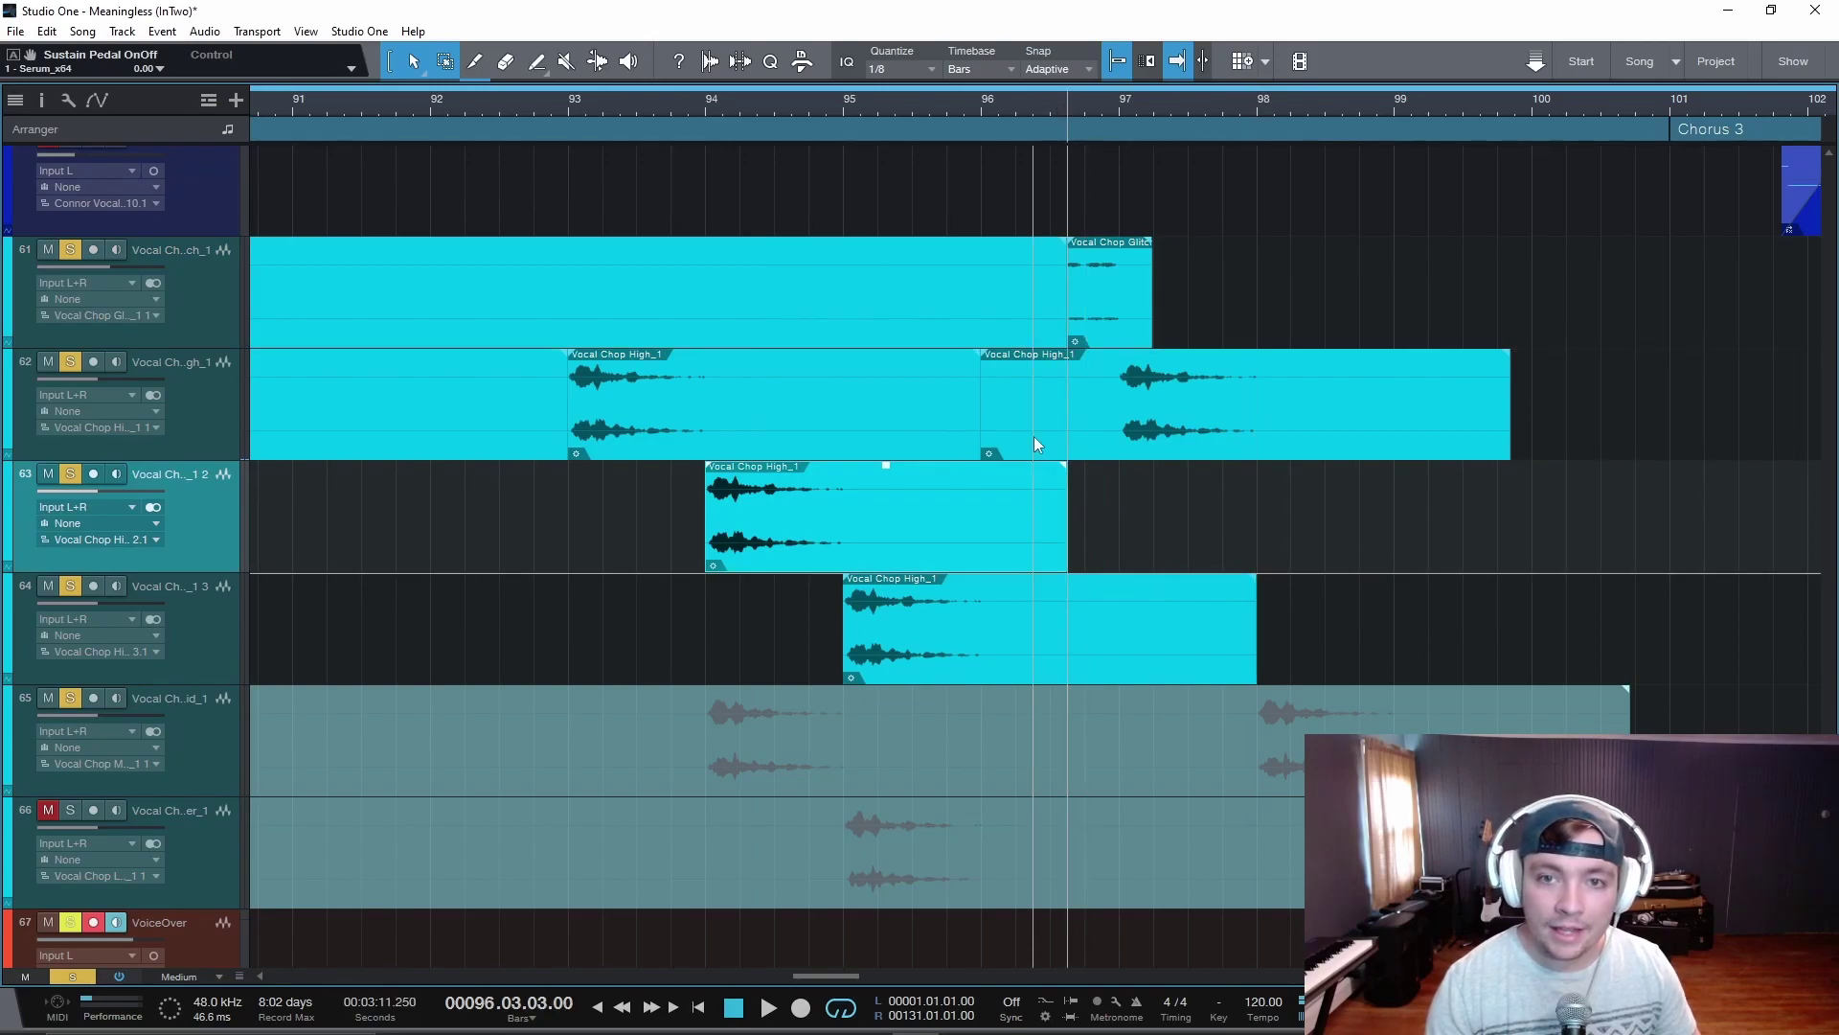
{"action": "key", "text": "space"}
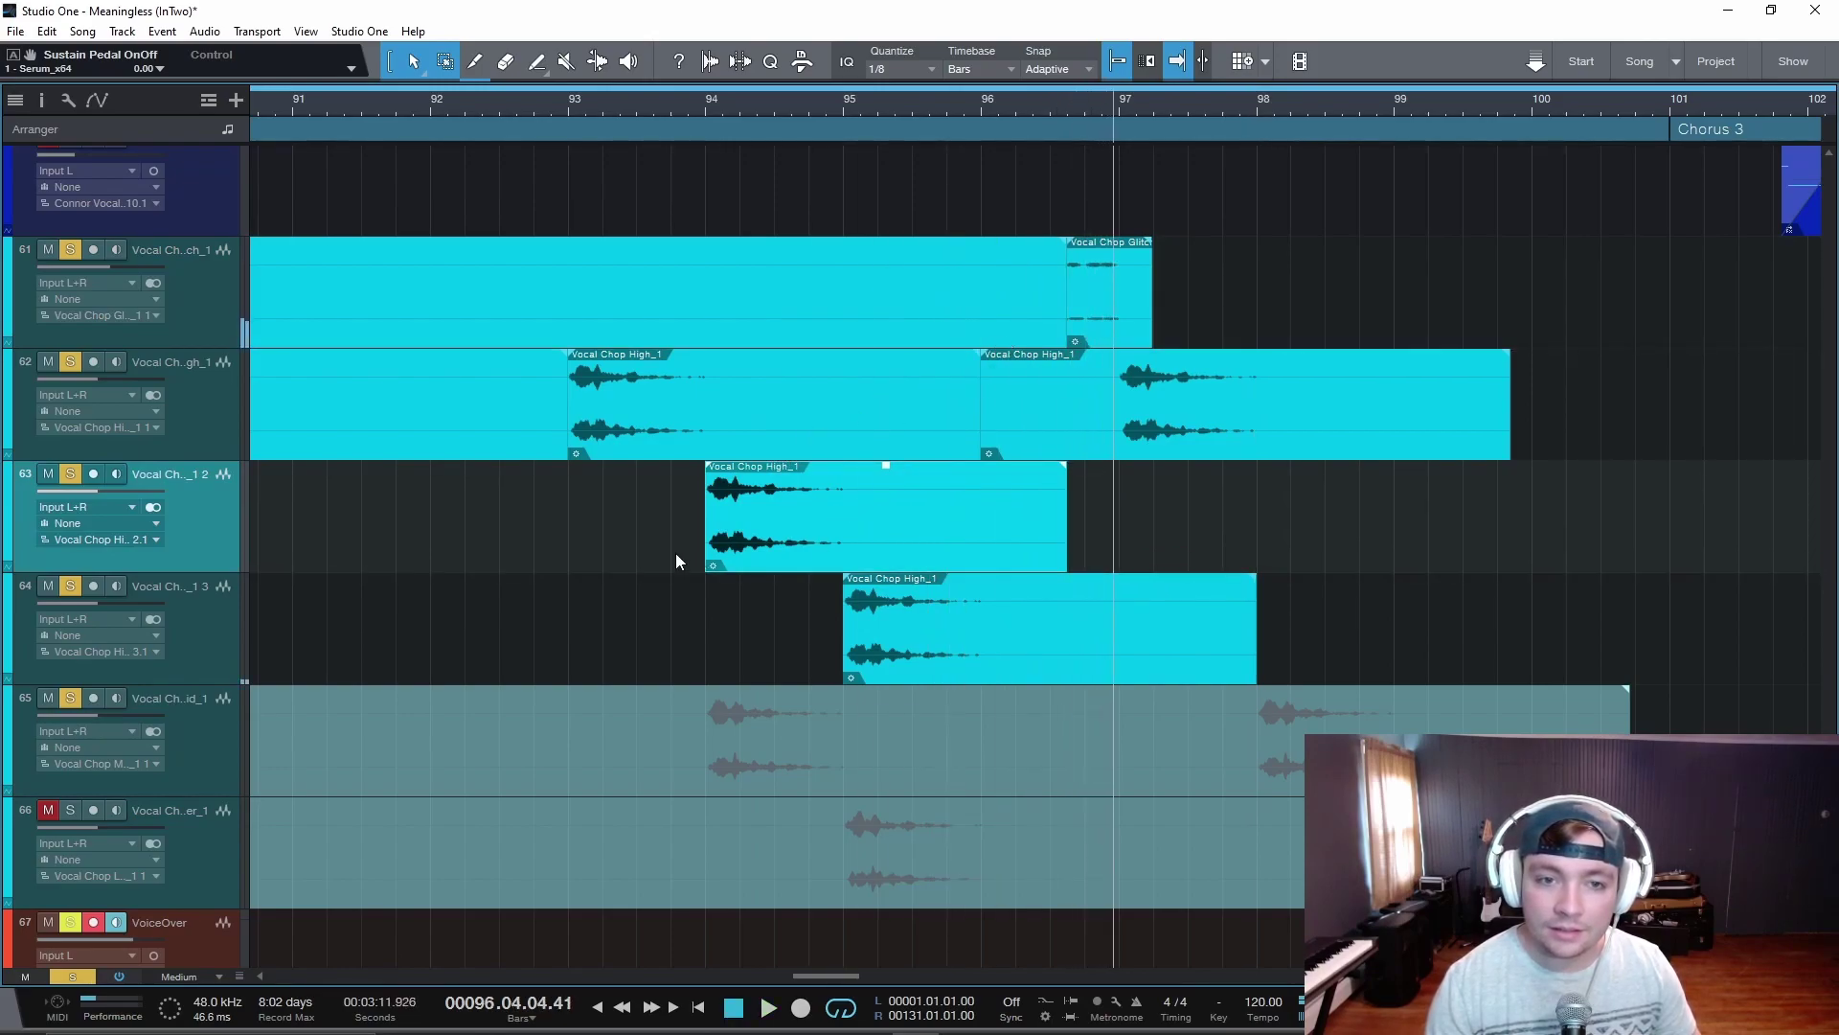
{"action": "left_click", "coordinate": [712, 617]}
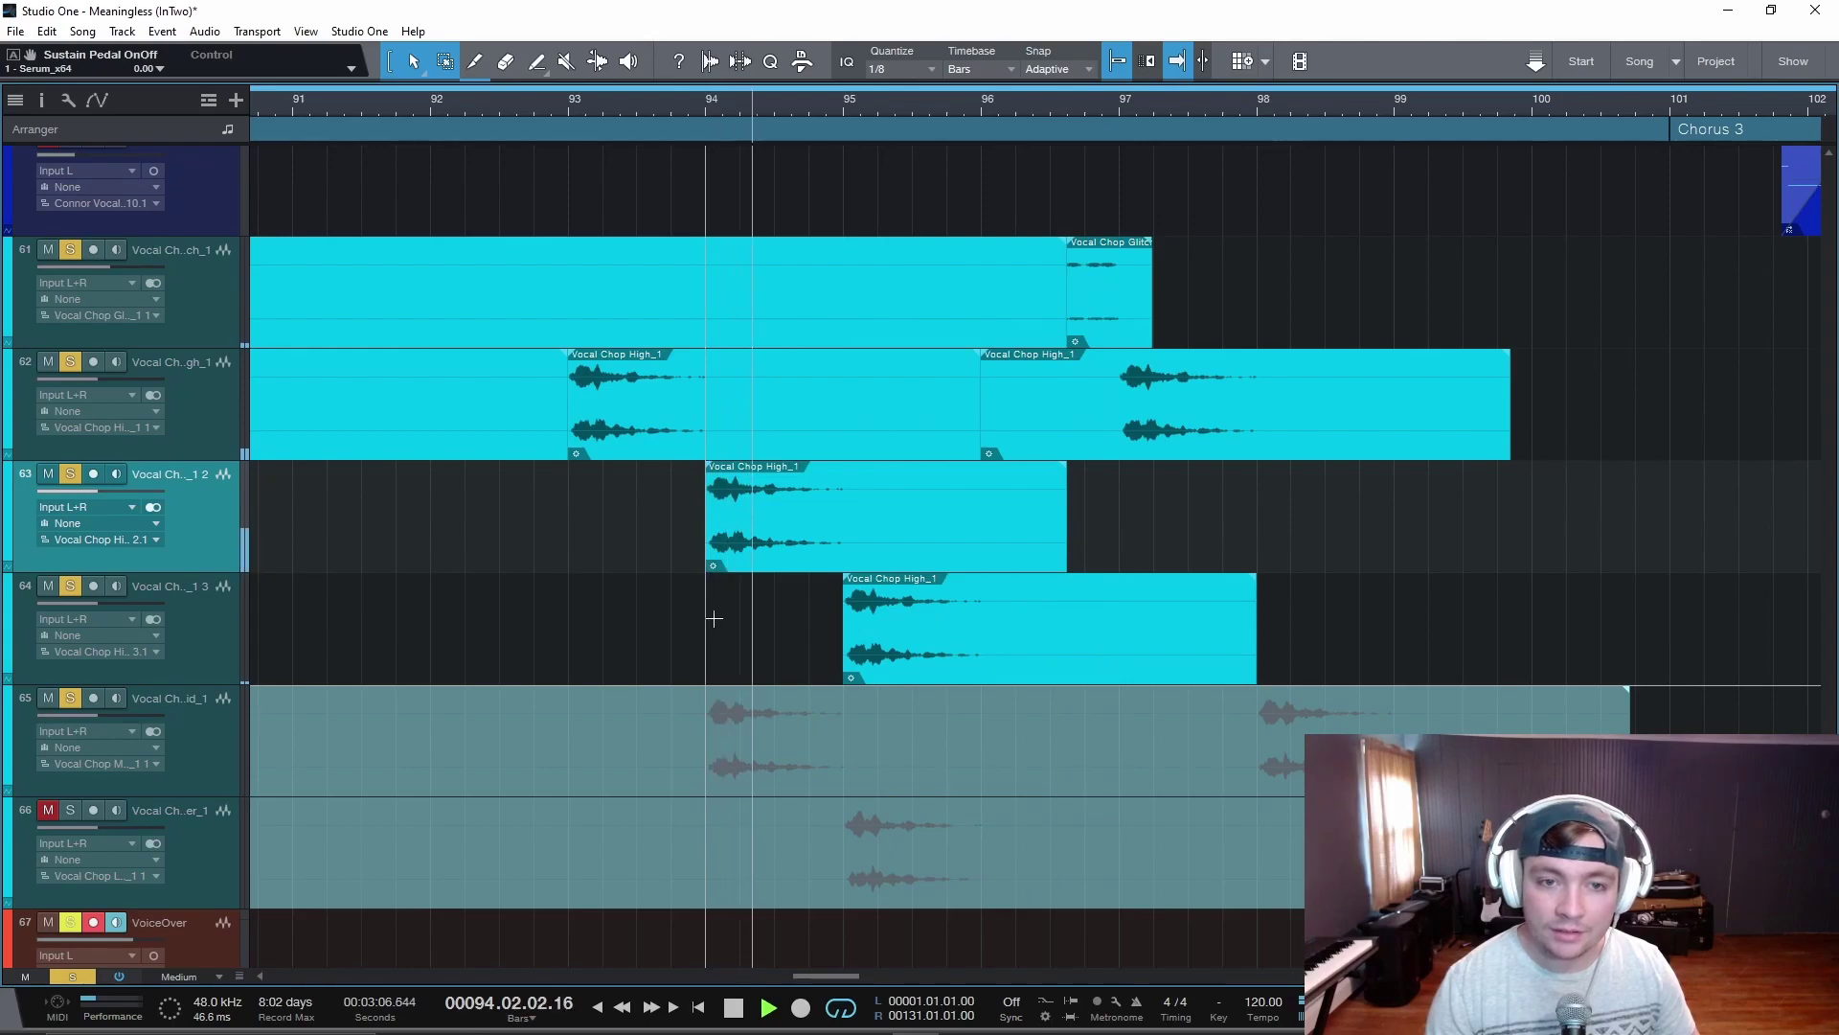
{"action": "key", "text": "space"}
Place three back-to-back copies of a short slice from the bar 94 chop's start on track 63, ending at bar 97, and play them
{"action": "key", "text": "e"}
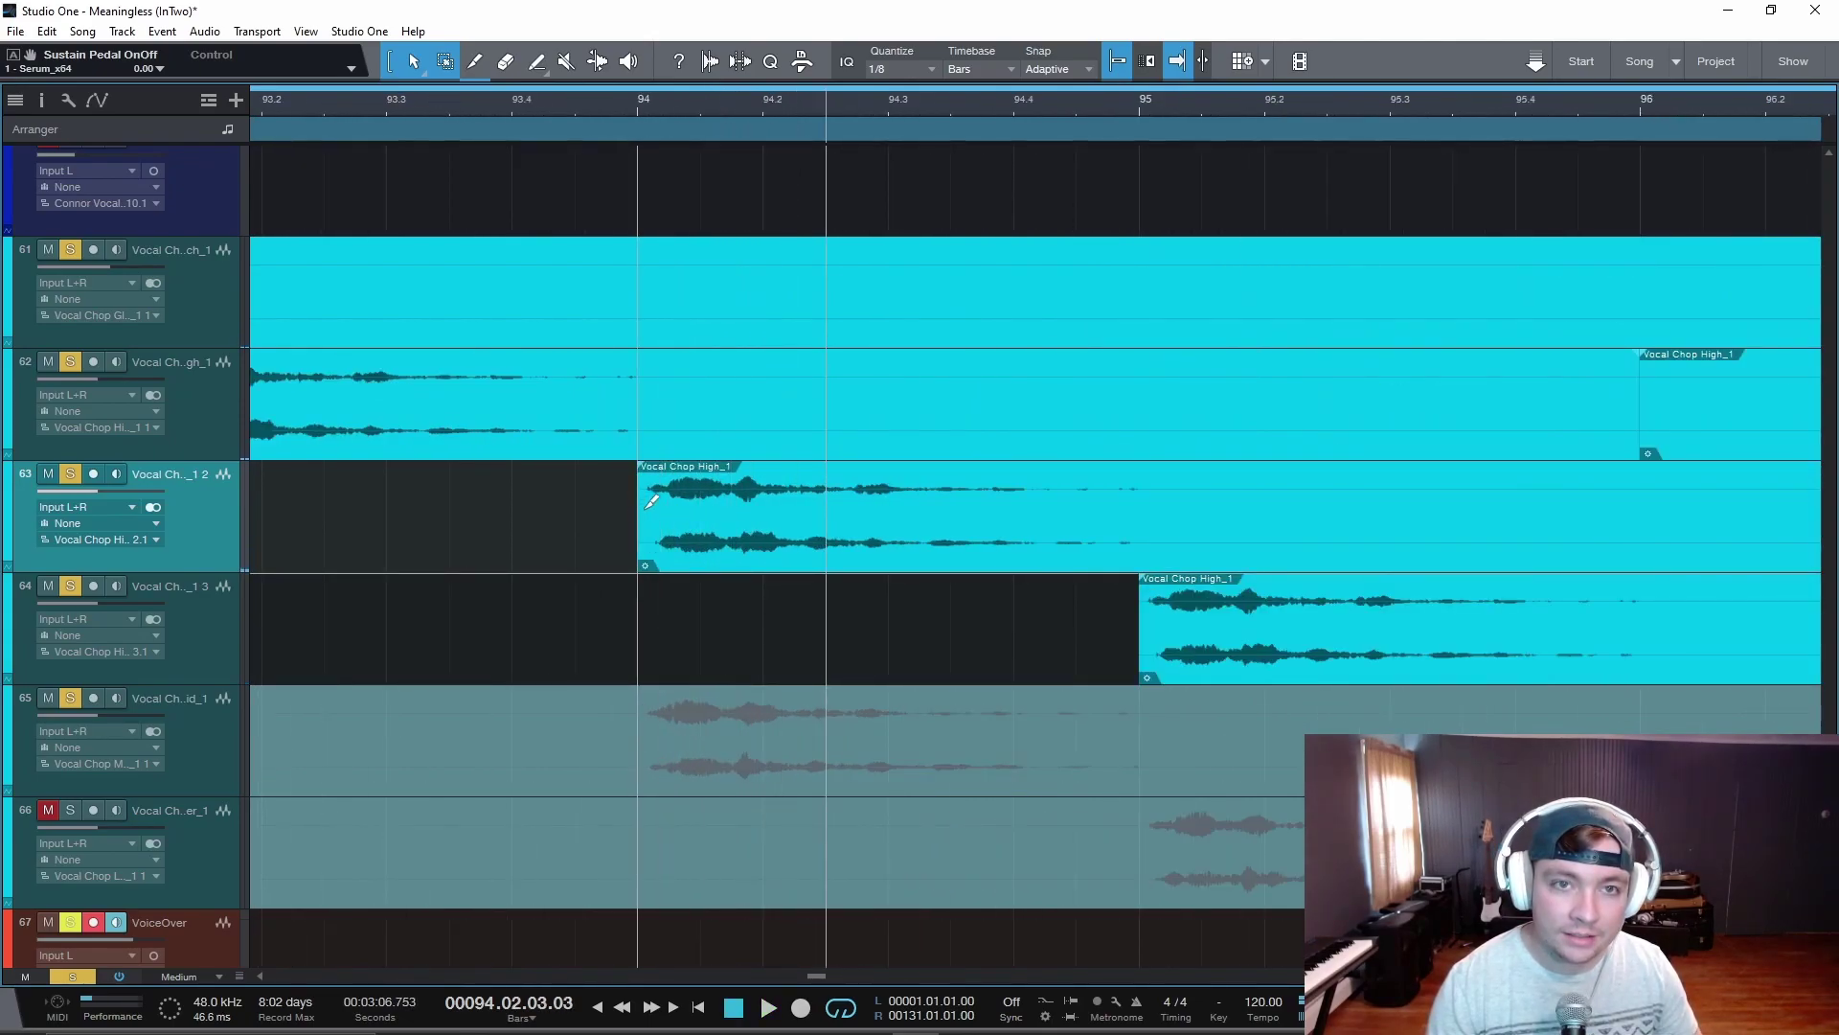
{"action": "key", "text": "w"}
{"action": "left_click_drag", "start_coordinate": [738, 537], "coordinate": [1052, 512]}
{"action": "scroll", "coordinate": [1027, 515], "scroll_direction": "up", "scroll_amount": 5}
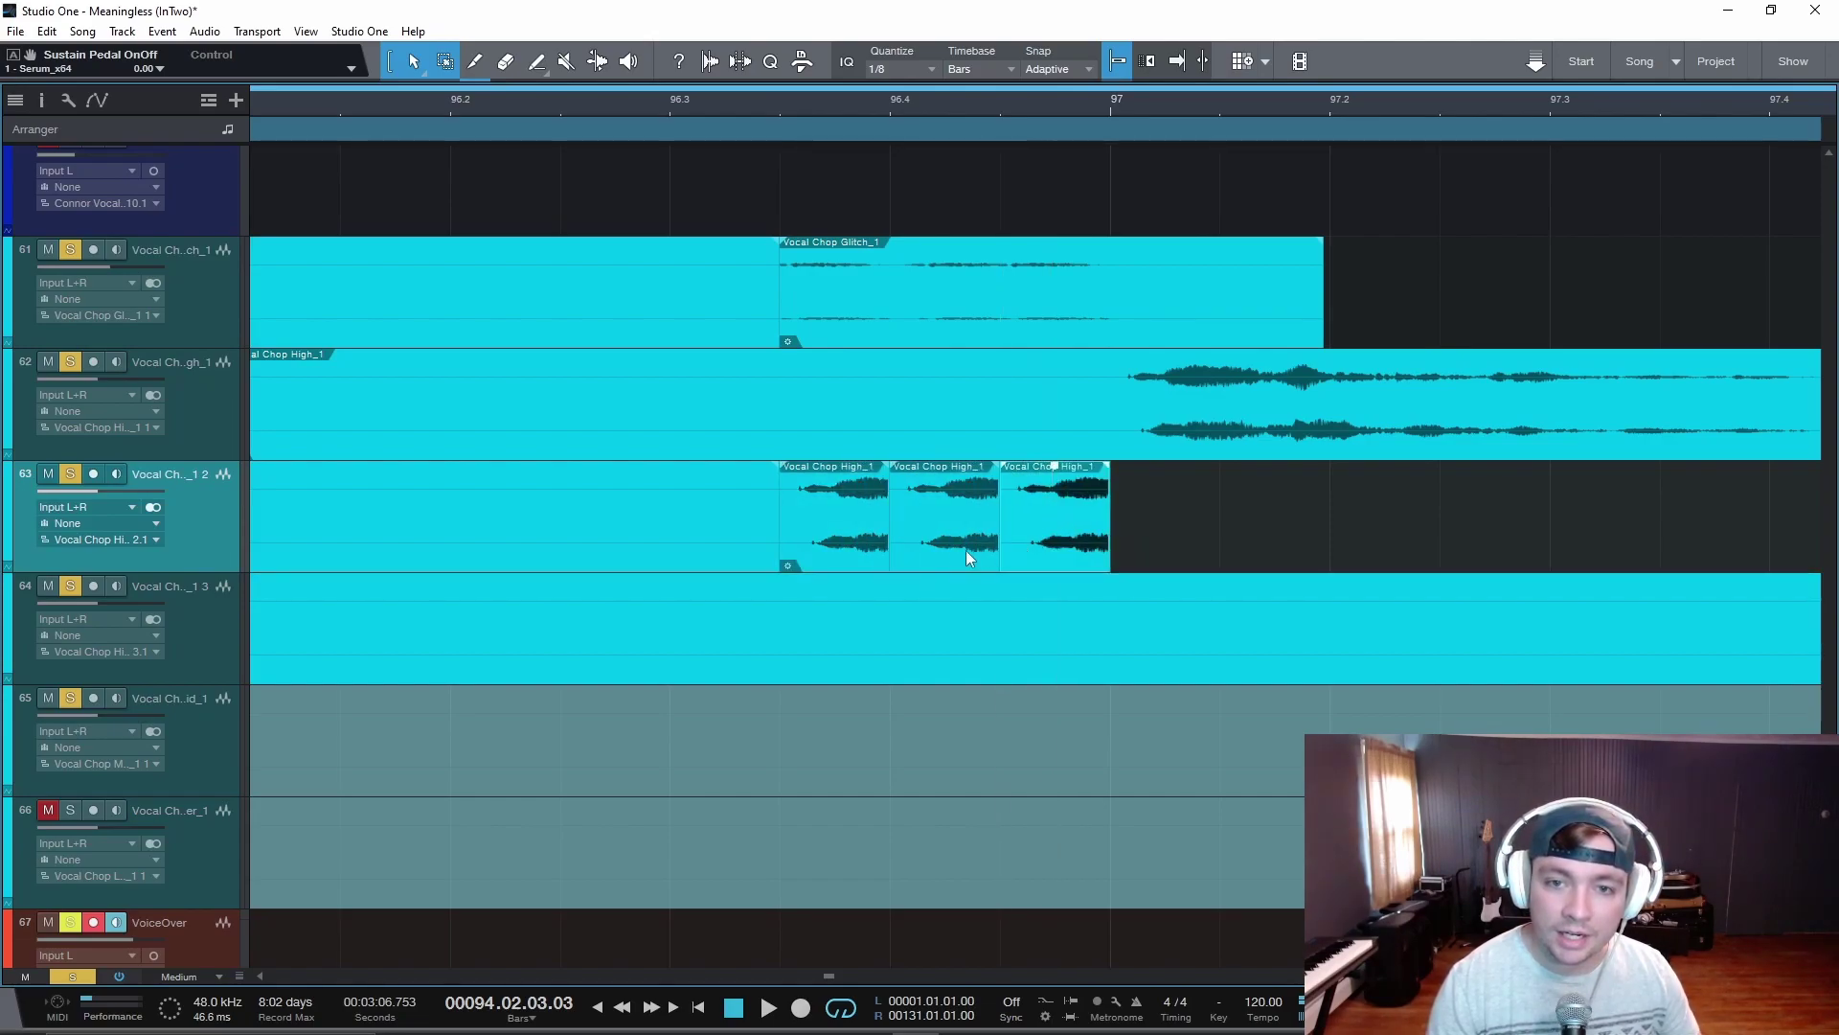
{"action": "scroll", "coordinate": [985, 548], "scroll_direction": "down", "scroll_amount": 3}
{"action": "left_click", "coordinate": [819, 223]}
{"action": "key", "text": "space"}
{"action": "key", "text": "space"}
Add a long exponential fade-in and a short fade-out to each of the three short slices
{"action": "scroll", "coordinate": [1026, 540], "scroll_direction": "up", "scroll_amount": 4}
{"action": "left_click_drag", "start_coordinate": [884, 481], "coordinate": [874, 479]}
{"action": "left_click_drag", "start_coordinate": [942, 540], "coordinate": [264, 546]}
{"action": "left_click_drag", "start_coordinate": [460, 482], "coordinate": [653, 477]}
{"action": "left_click_drag", "start_coordinate": [562, 524], "coordinate": [564, 529]}
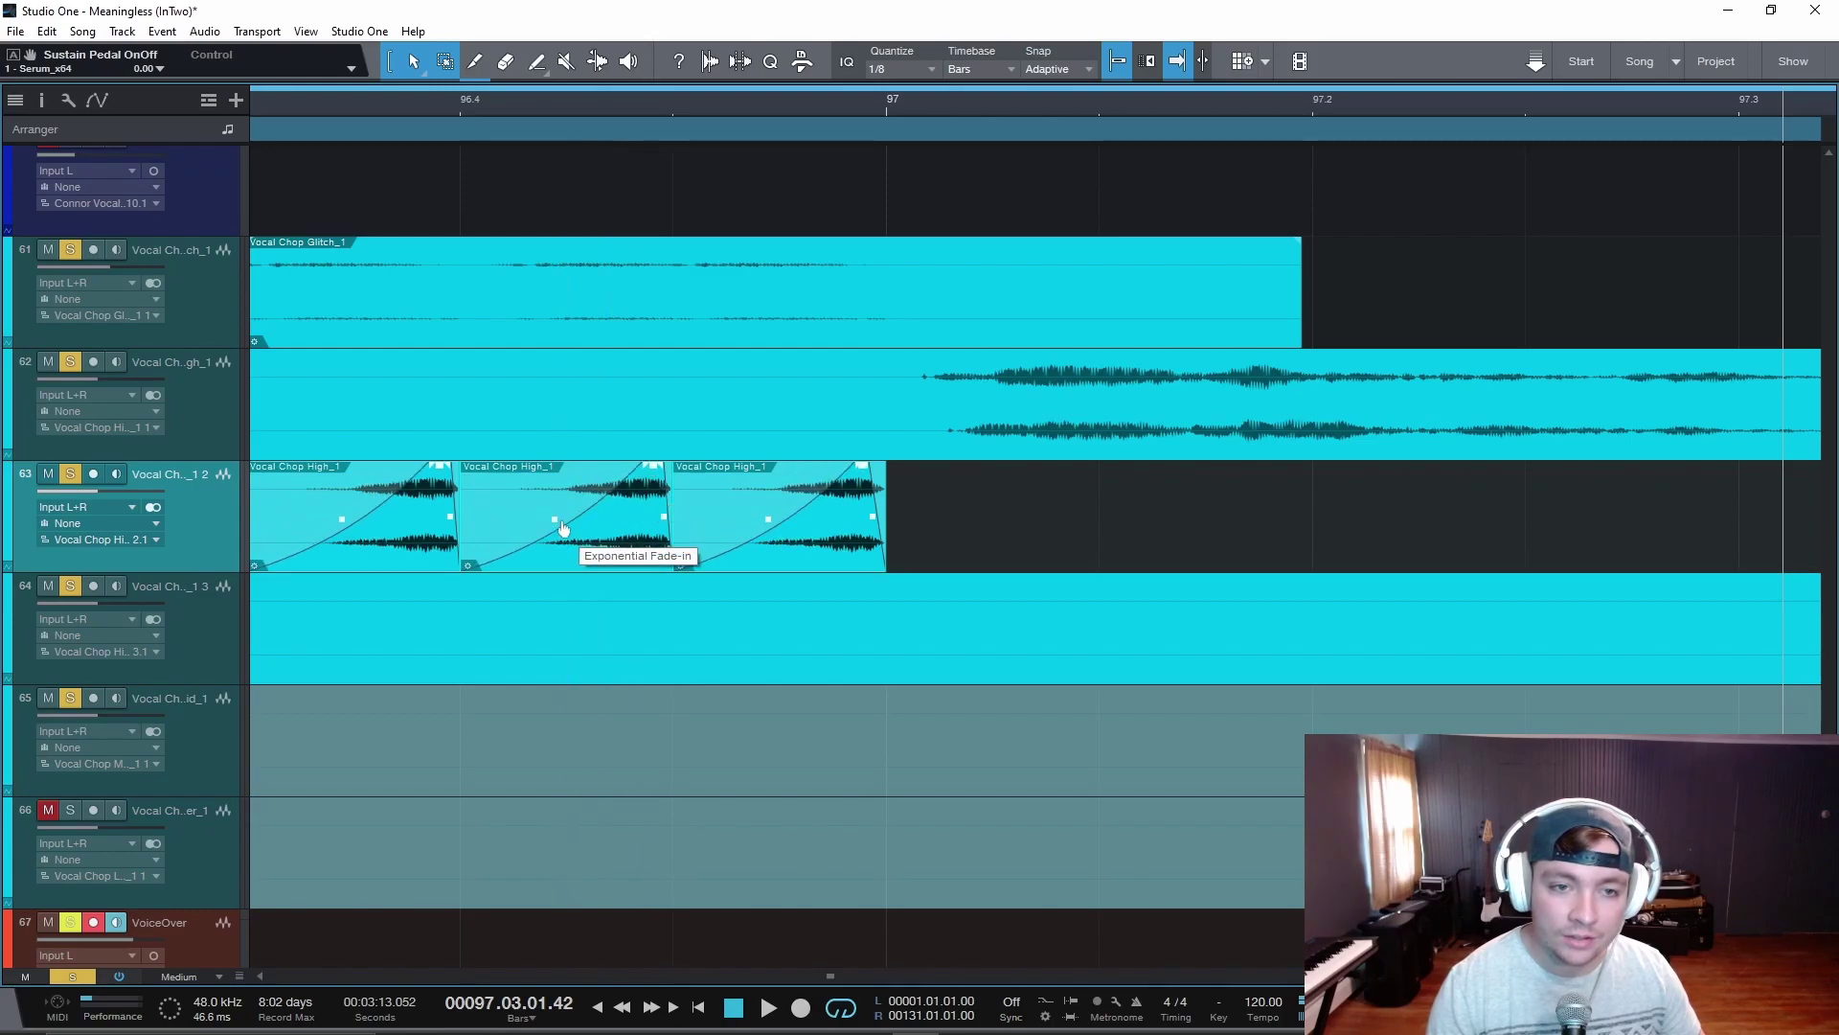
{"action": "key", "text": "w"}
{"action": "key", "text": "w"}
{"action": "key", "text": "w"}
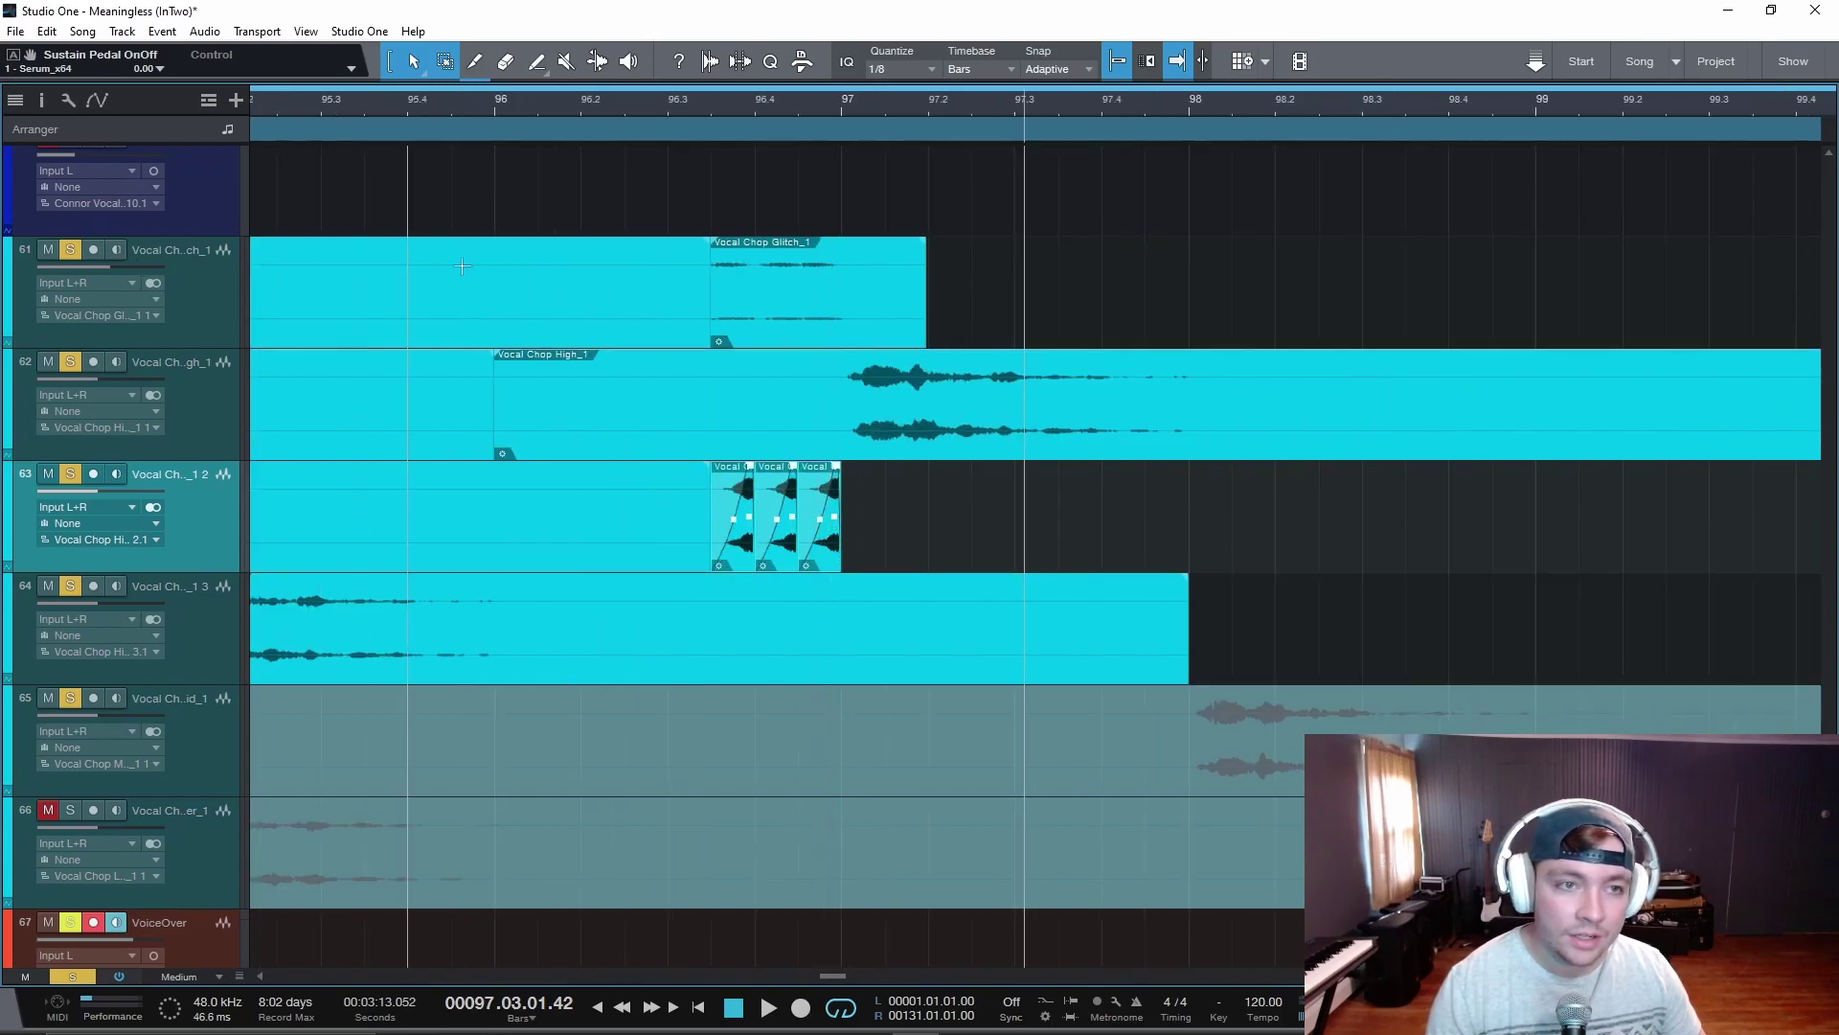
Mute the split glitch event on track 61 and play the faded slices in its place
{"action": "left_click", "coordinate": [824, 313]}
{"action": "left_click", "coordinate": [452, 100]}
{"action": "key", "text": "space"}
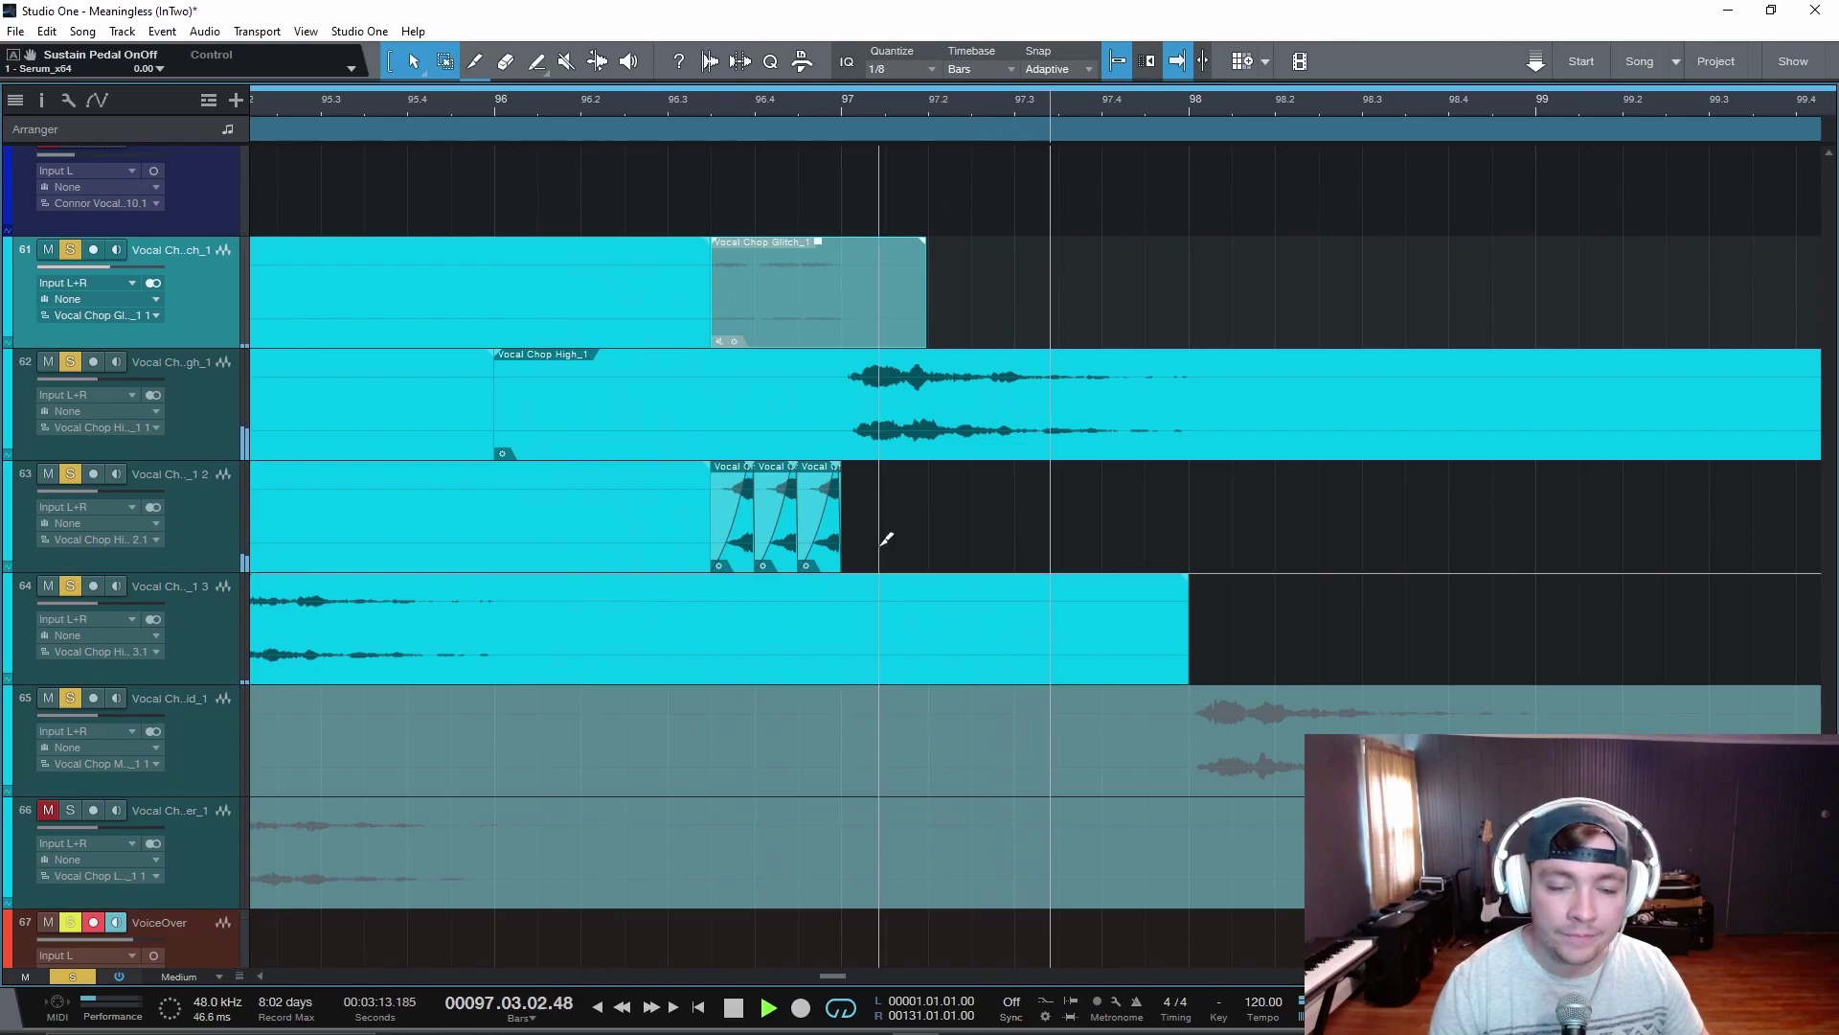
{"action": "scroll", "coordinate": [876, 542], "scroll_direction": "up", "scroll_amount": 3}
{"action": "key", "text": "space"}
Shorten the fade-ins of the three slices and straighten their fade curves
{"action": "scroll", "coordinate": [987, 544], "scroll_direction": "left", "scroll_amount": 2}
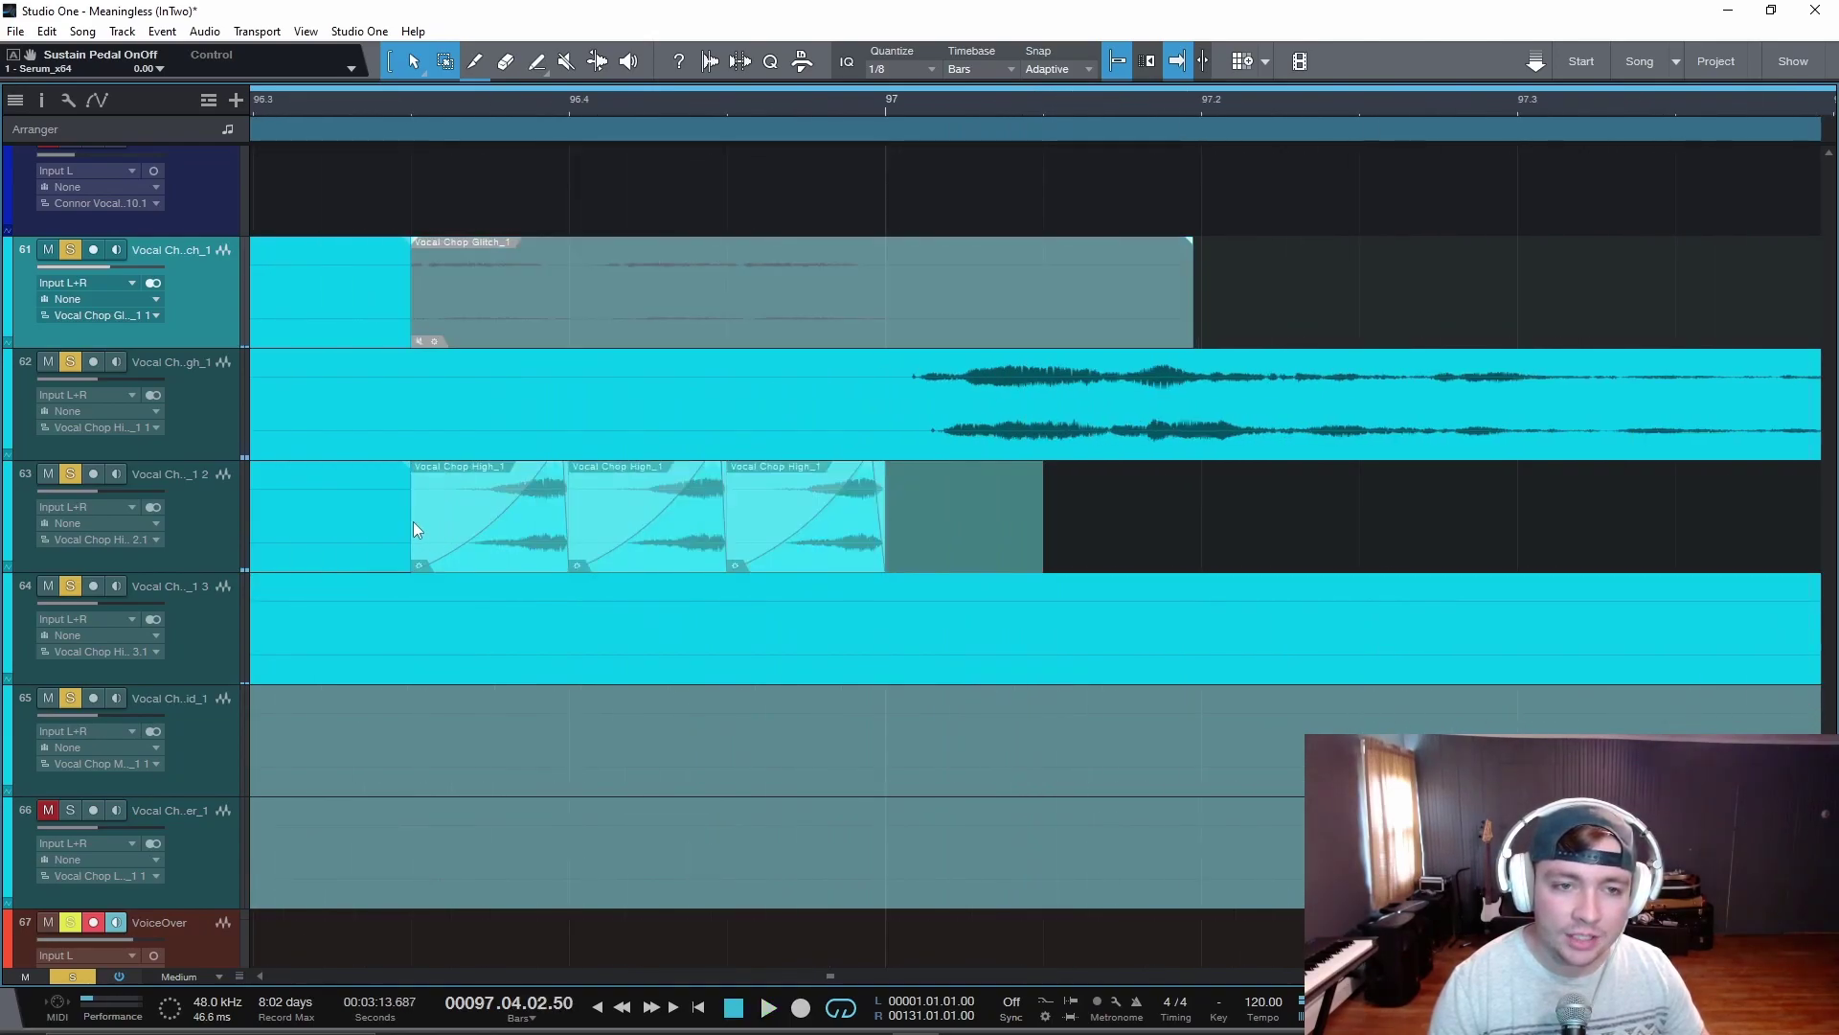
{"action": "scroll", "coordinate": [541, 498], "scroll_direction": "up", "scroll_amount": 5}
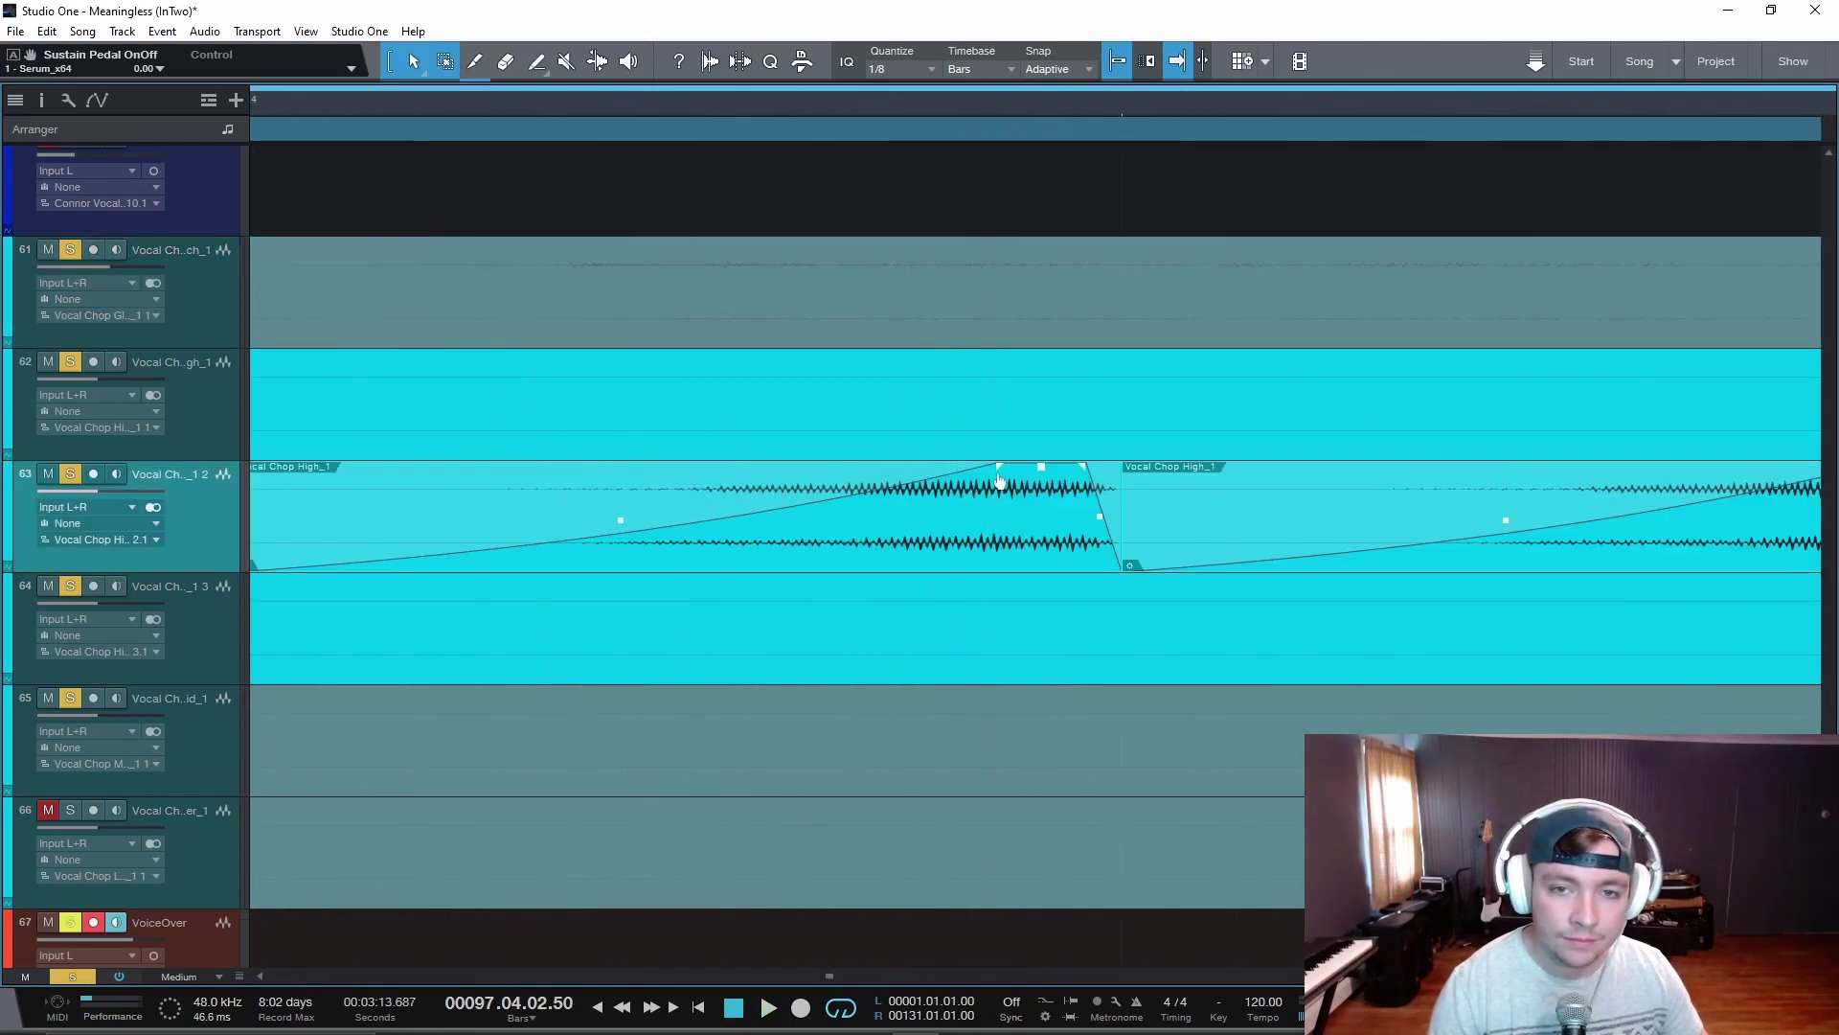
{"action": "scroll", "coordinate": [680, 505], "scroll_direction": "down", "scroll_amount": 5}
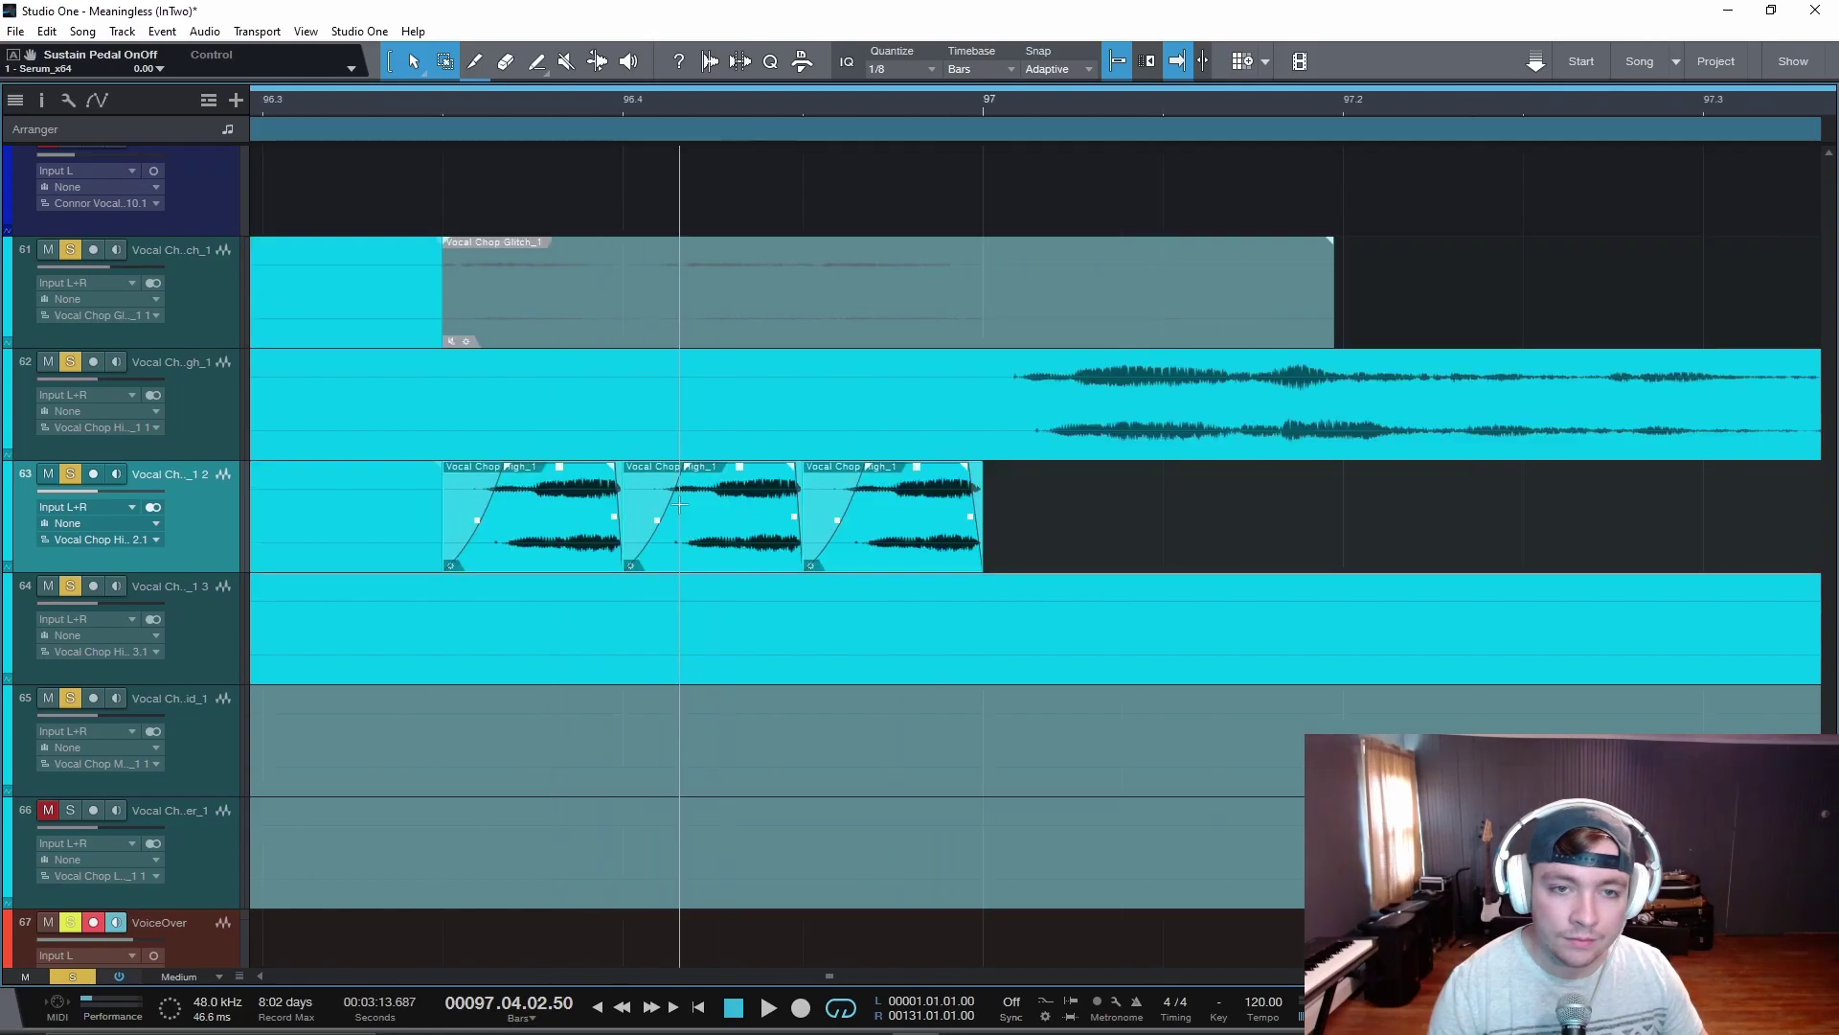
{"action": "left_click_drag", "start_coordinate": [653, 528], "coordinate": [657, 528]}
Play the three slices with their shortened fade-ins from just after 96.3
{"action": "left_click", "coordinate": [318, 100]}
{"action": "key", "text": "space"}
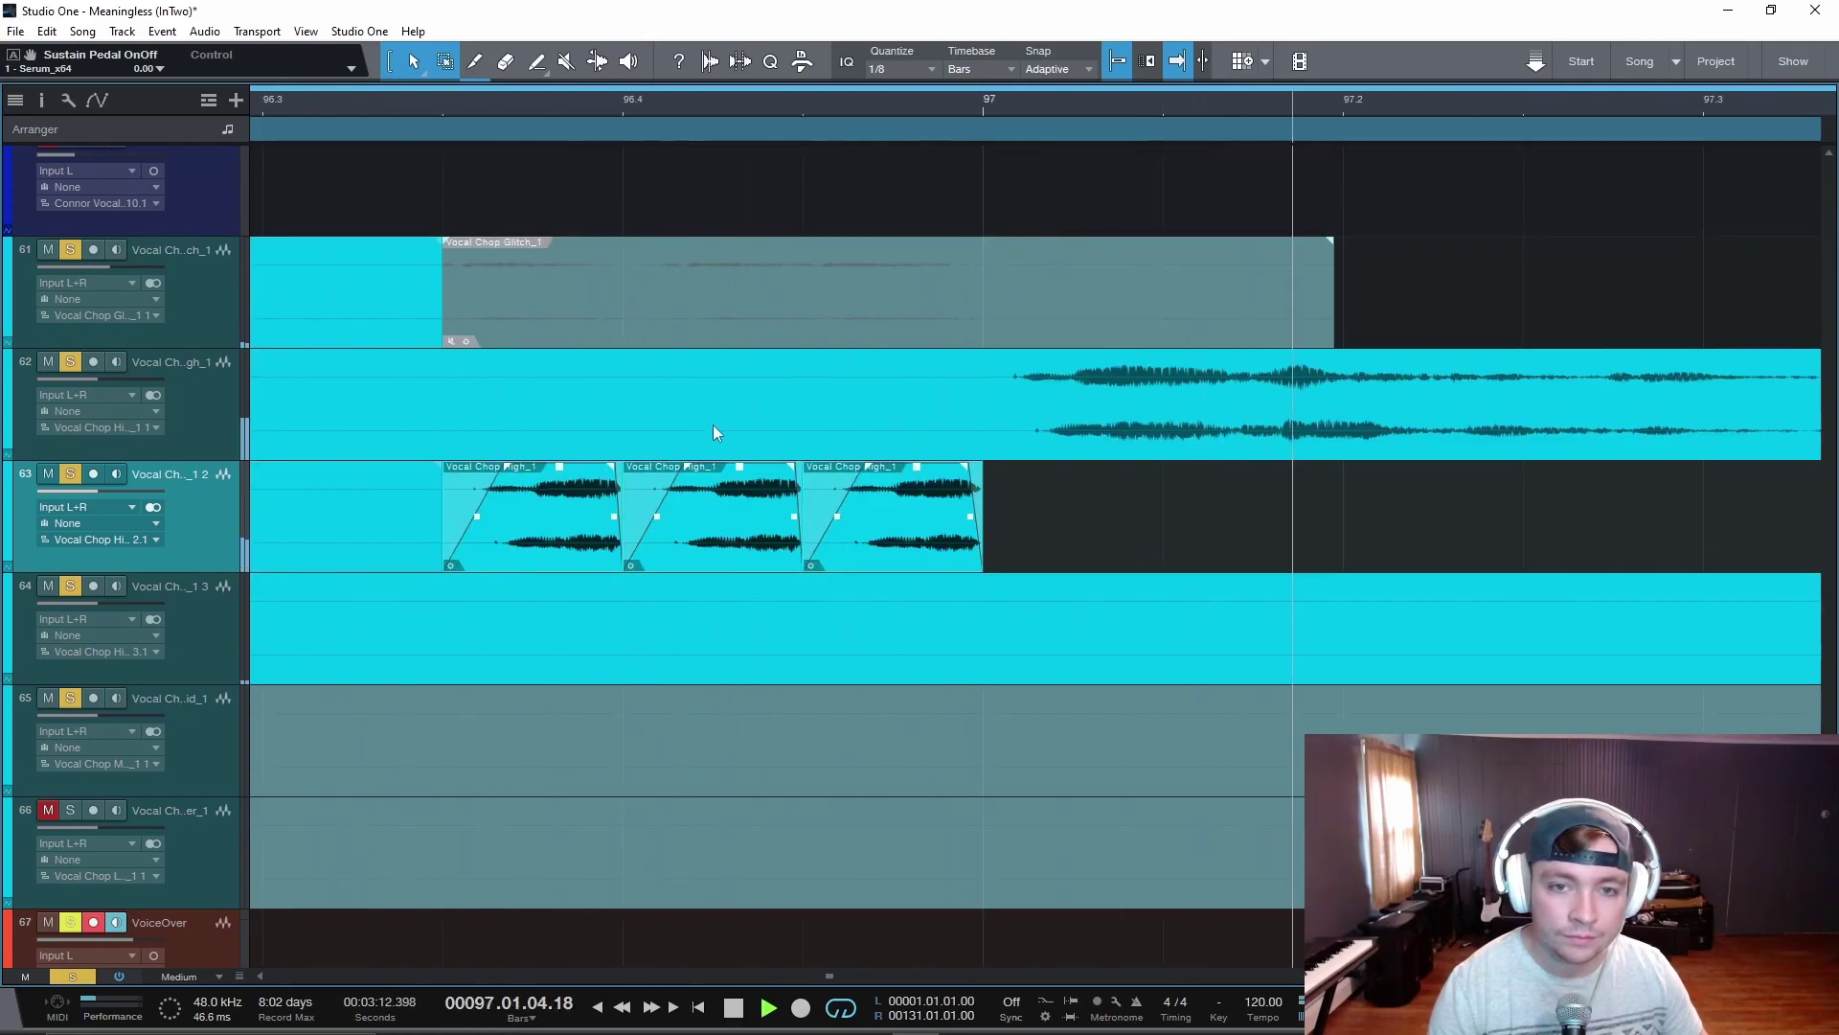
{"action": "scroll", "coordinate": [743, 469], "scroll_direction": "up", "scroll_amount": 3}
{"action": "key", "text": "space"}
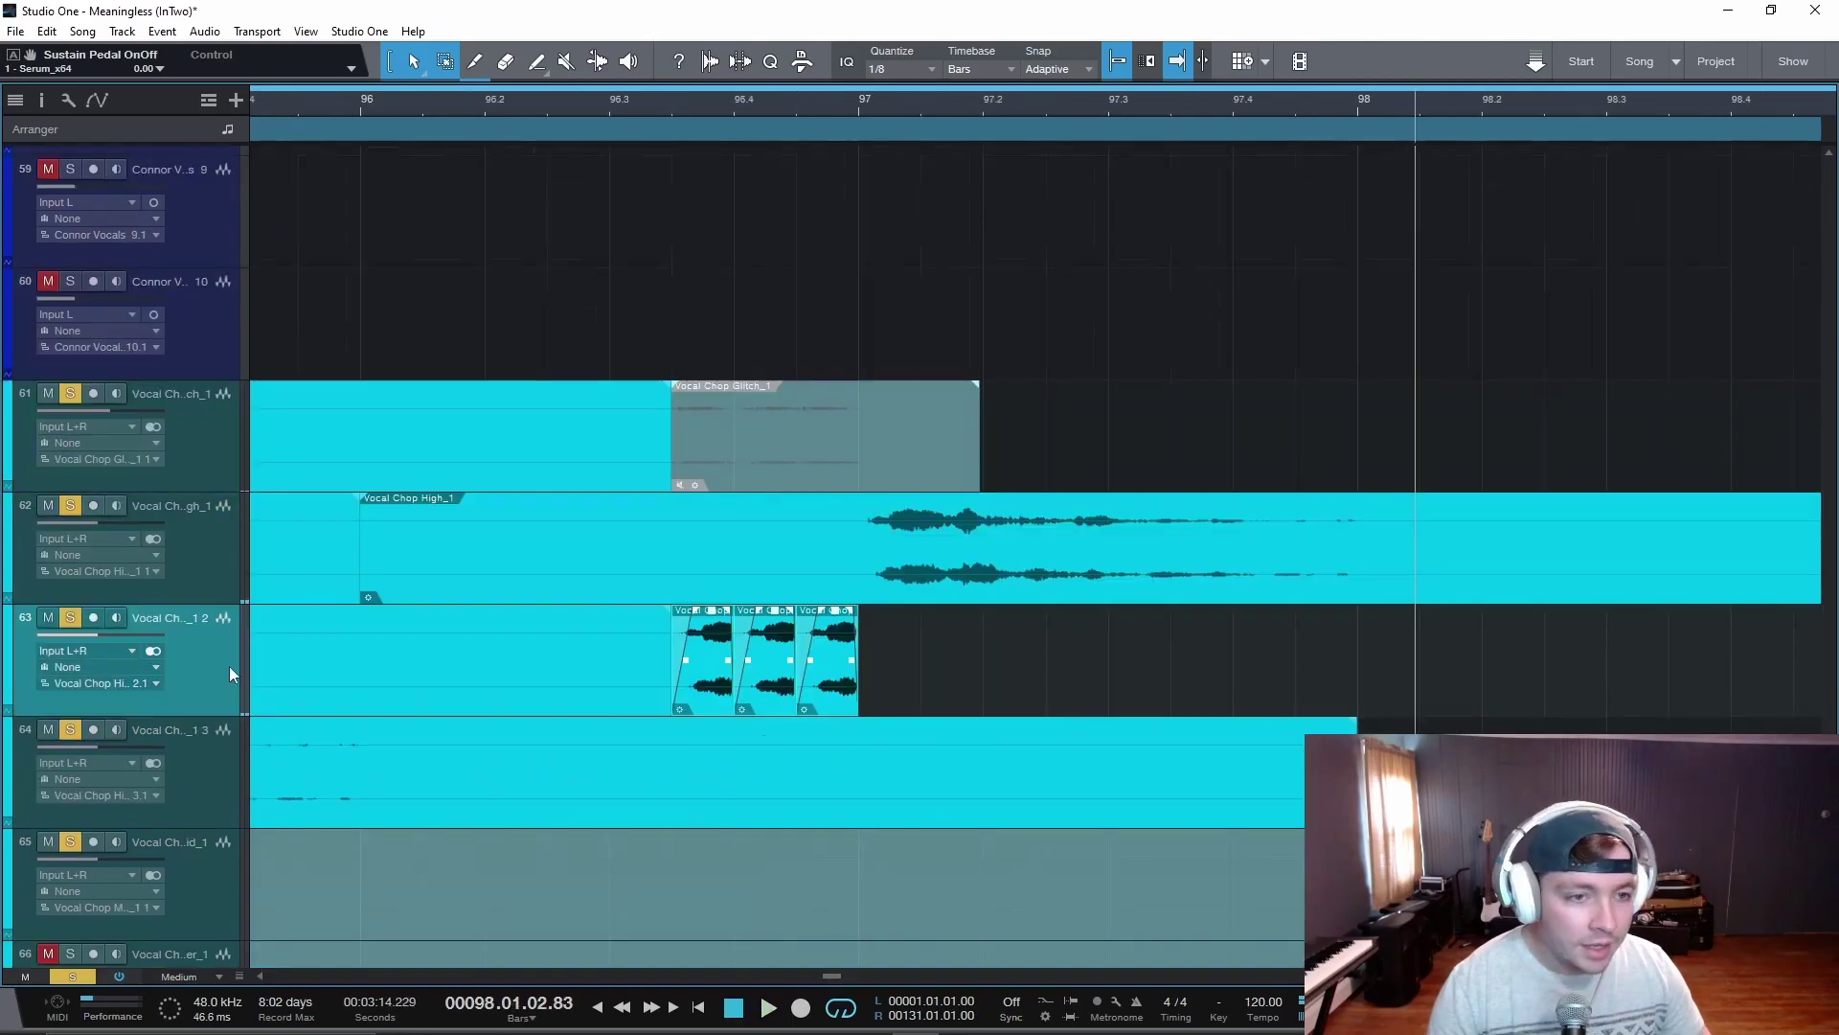
Insert the Lustrous Plates reverb on the Vocal Chop High_1 2 channel and set its Dry/Wet to 0 / -13 dB
{"action": "key", "text": "F3"}
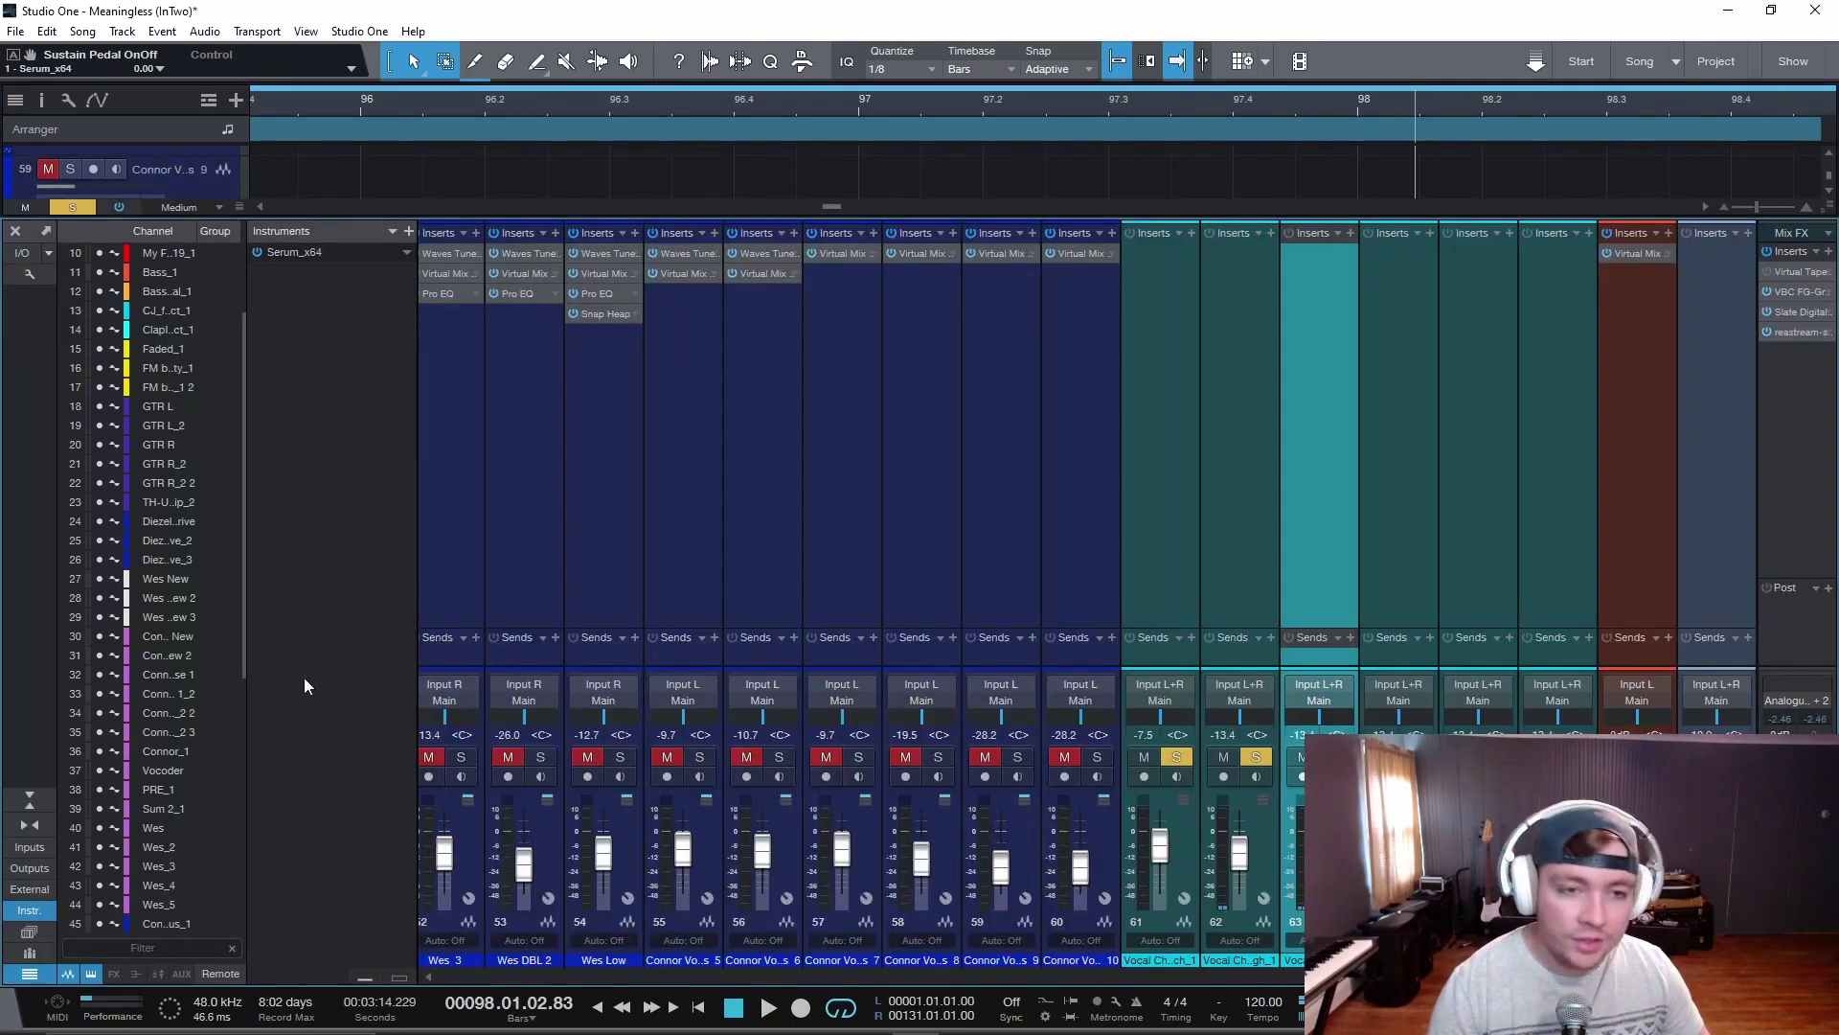
{"action": "left_click", "coordinate": [1351, 234]}
{"action": "type", "text": "rev"}
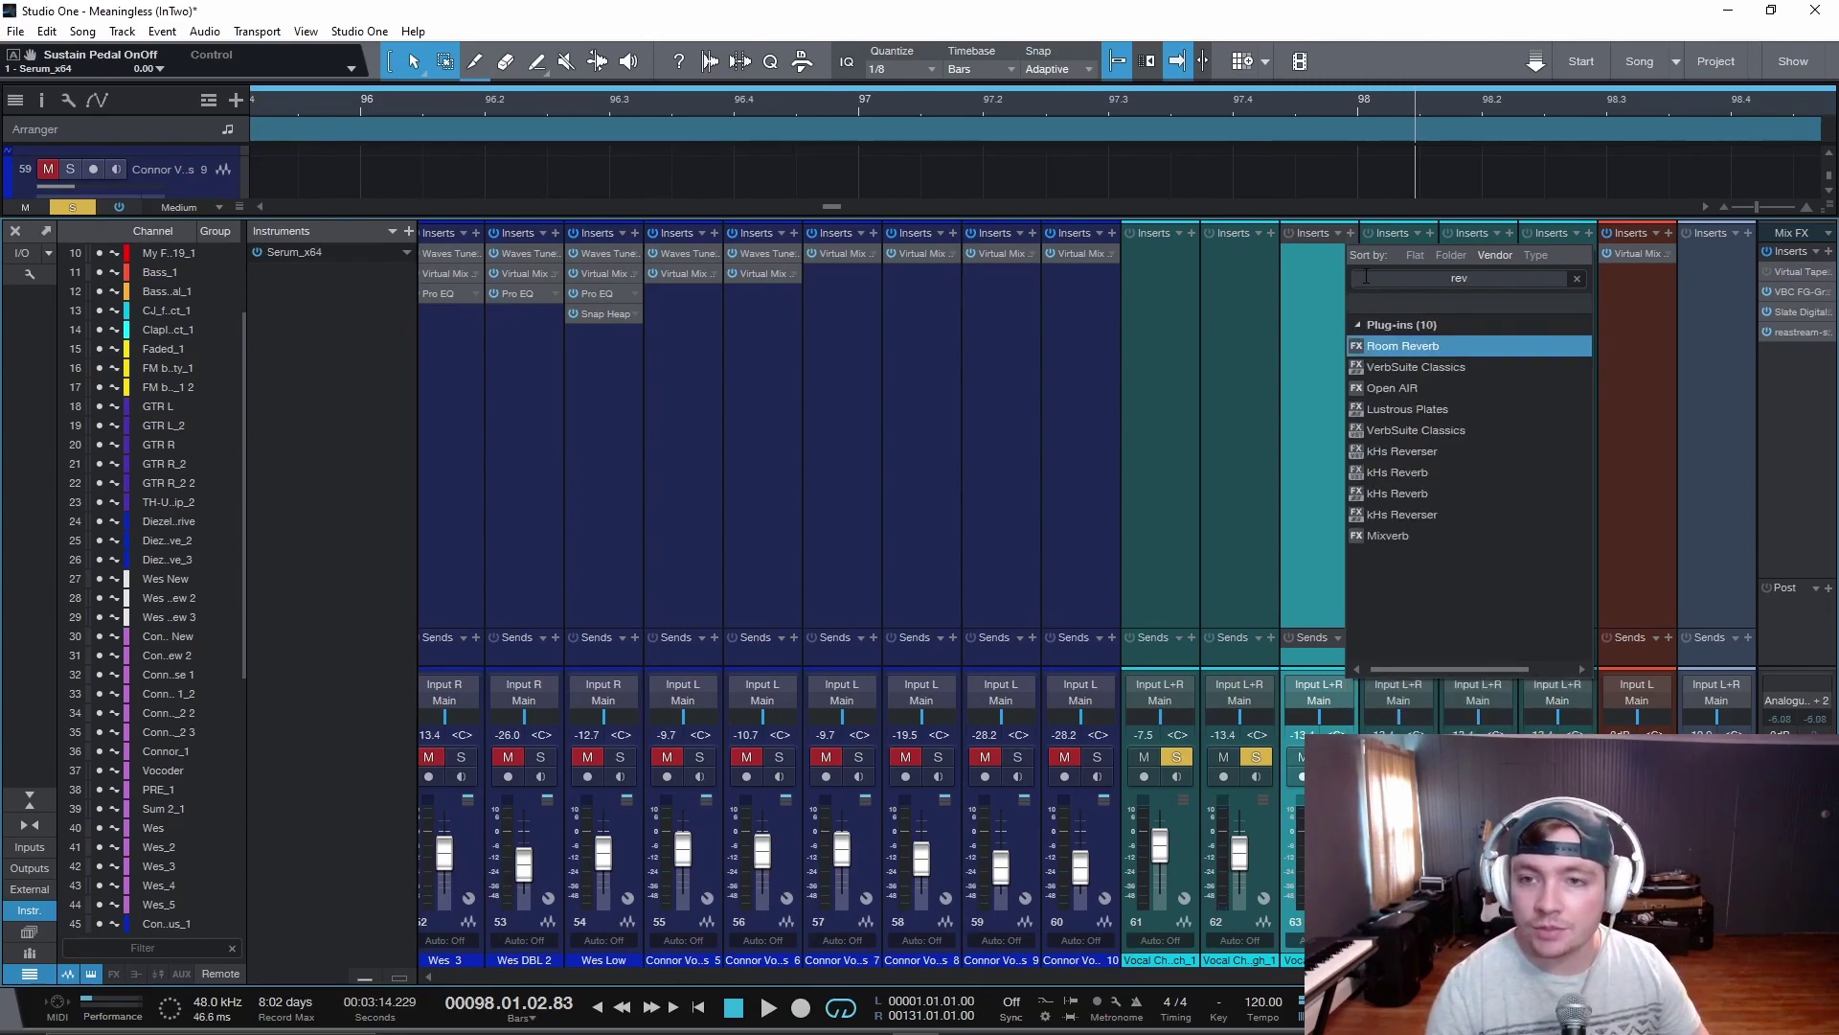
{"action": "double_click", "coordinate": [1437, 410]}
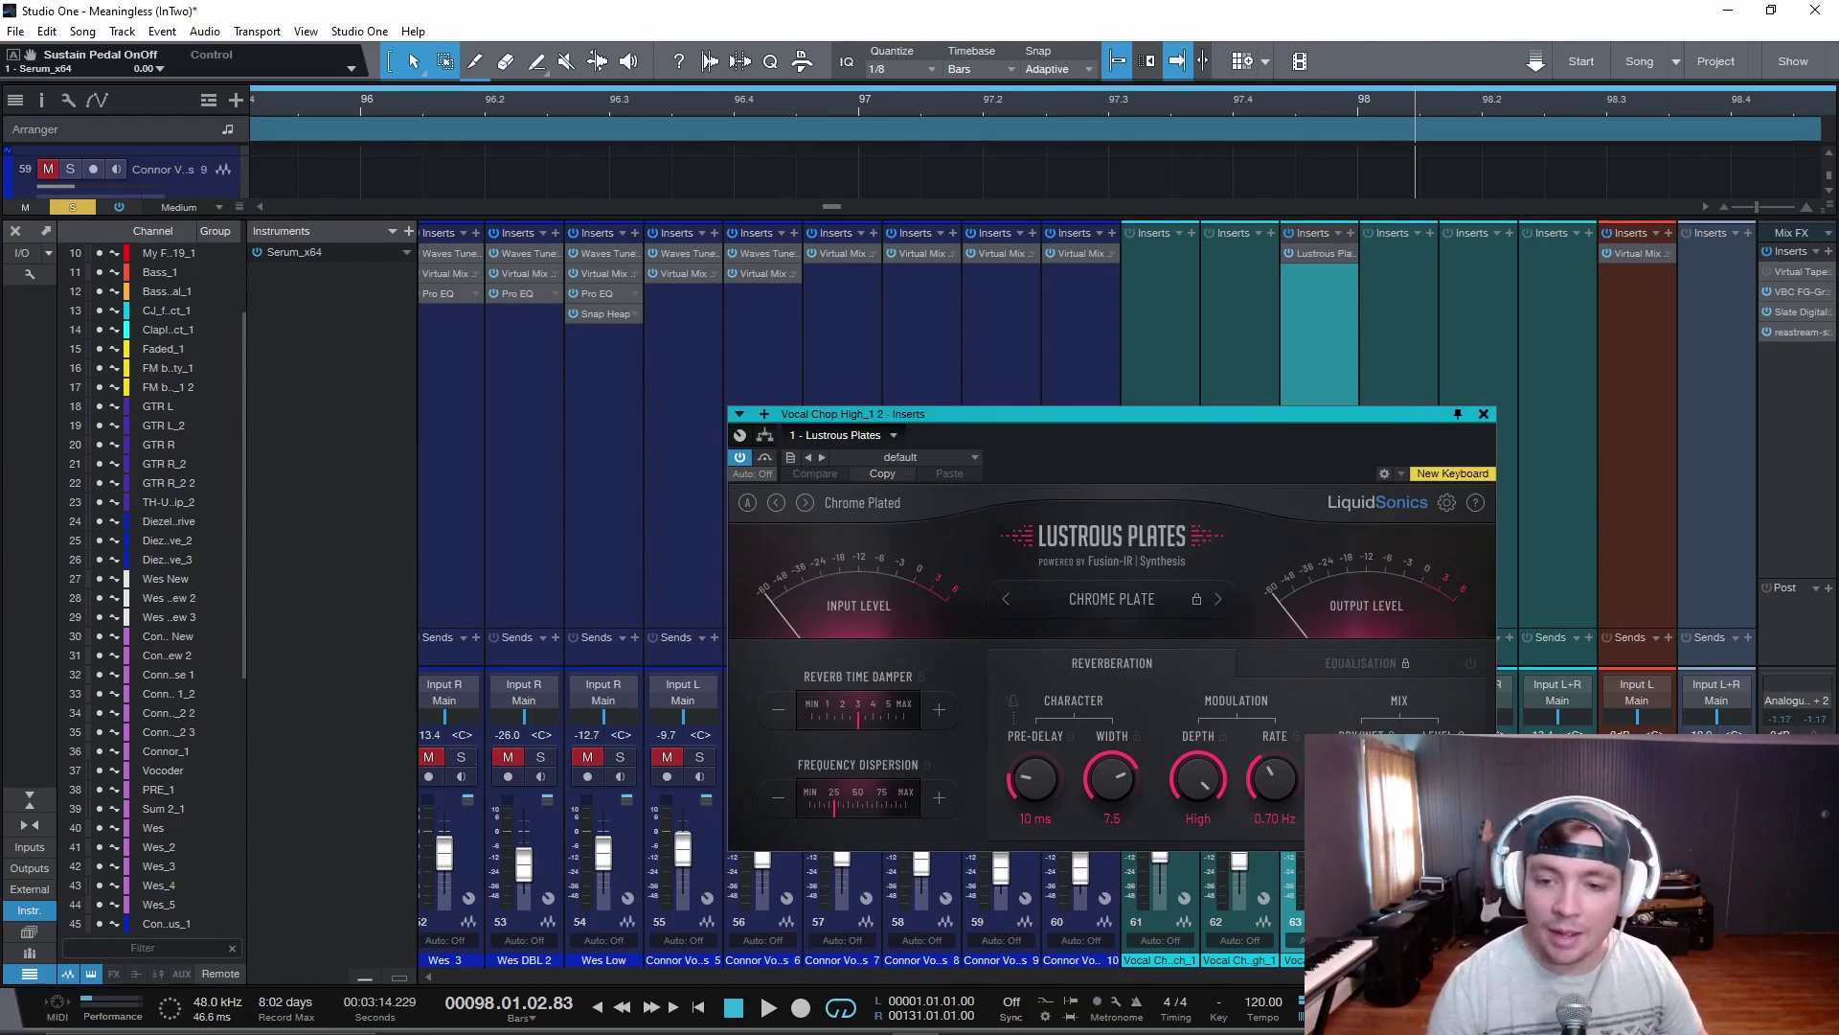
{"action": "left_click", "coordinate": [1483, 414]}
{"action": "key", "text": "F3"}
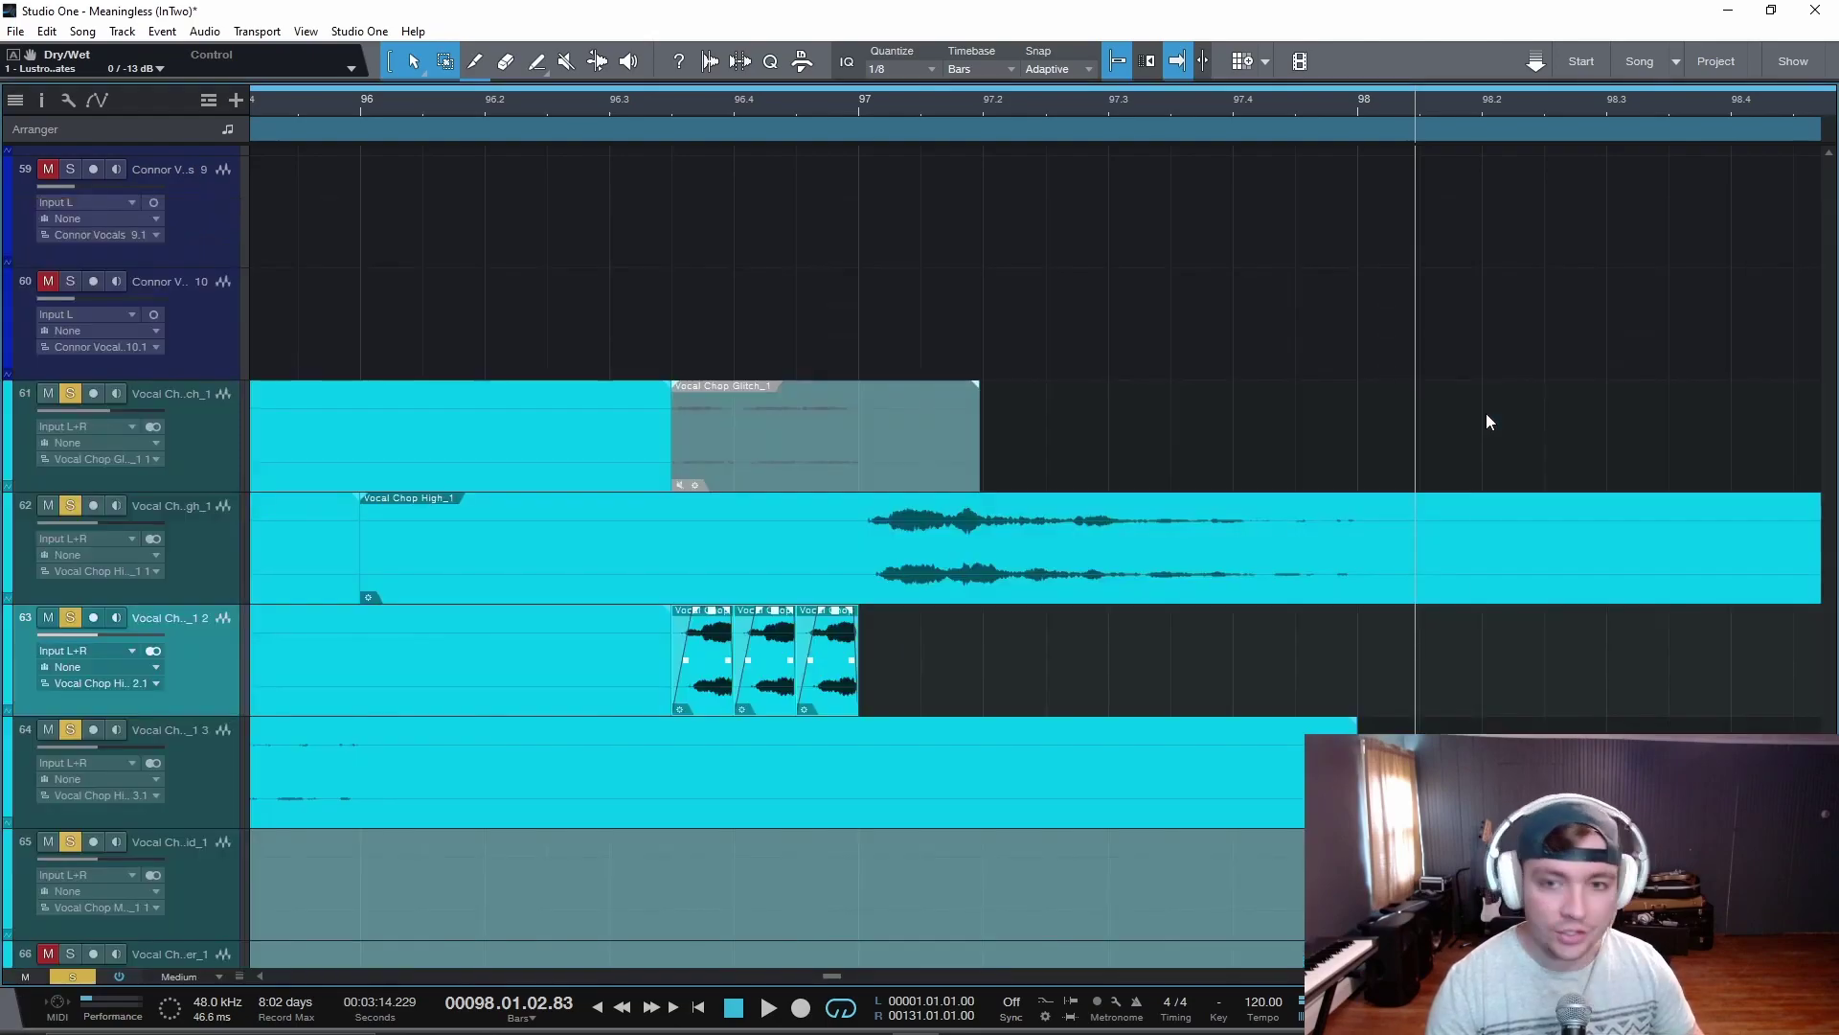
Play the slices with the plate reverb from around 96.3
{"action": "left_click", "coordinate": [603, 316]}
{"action": "key", "text": "space"}
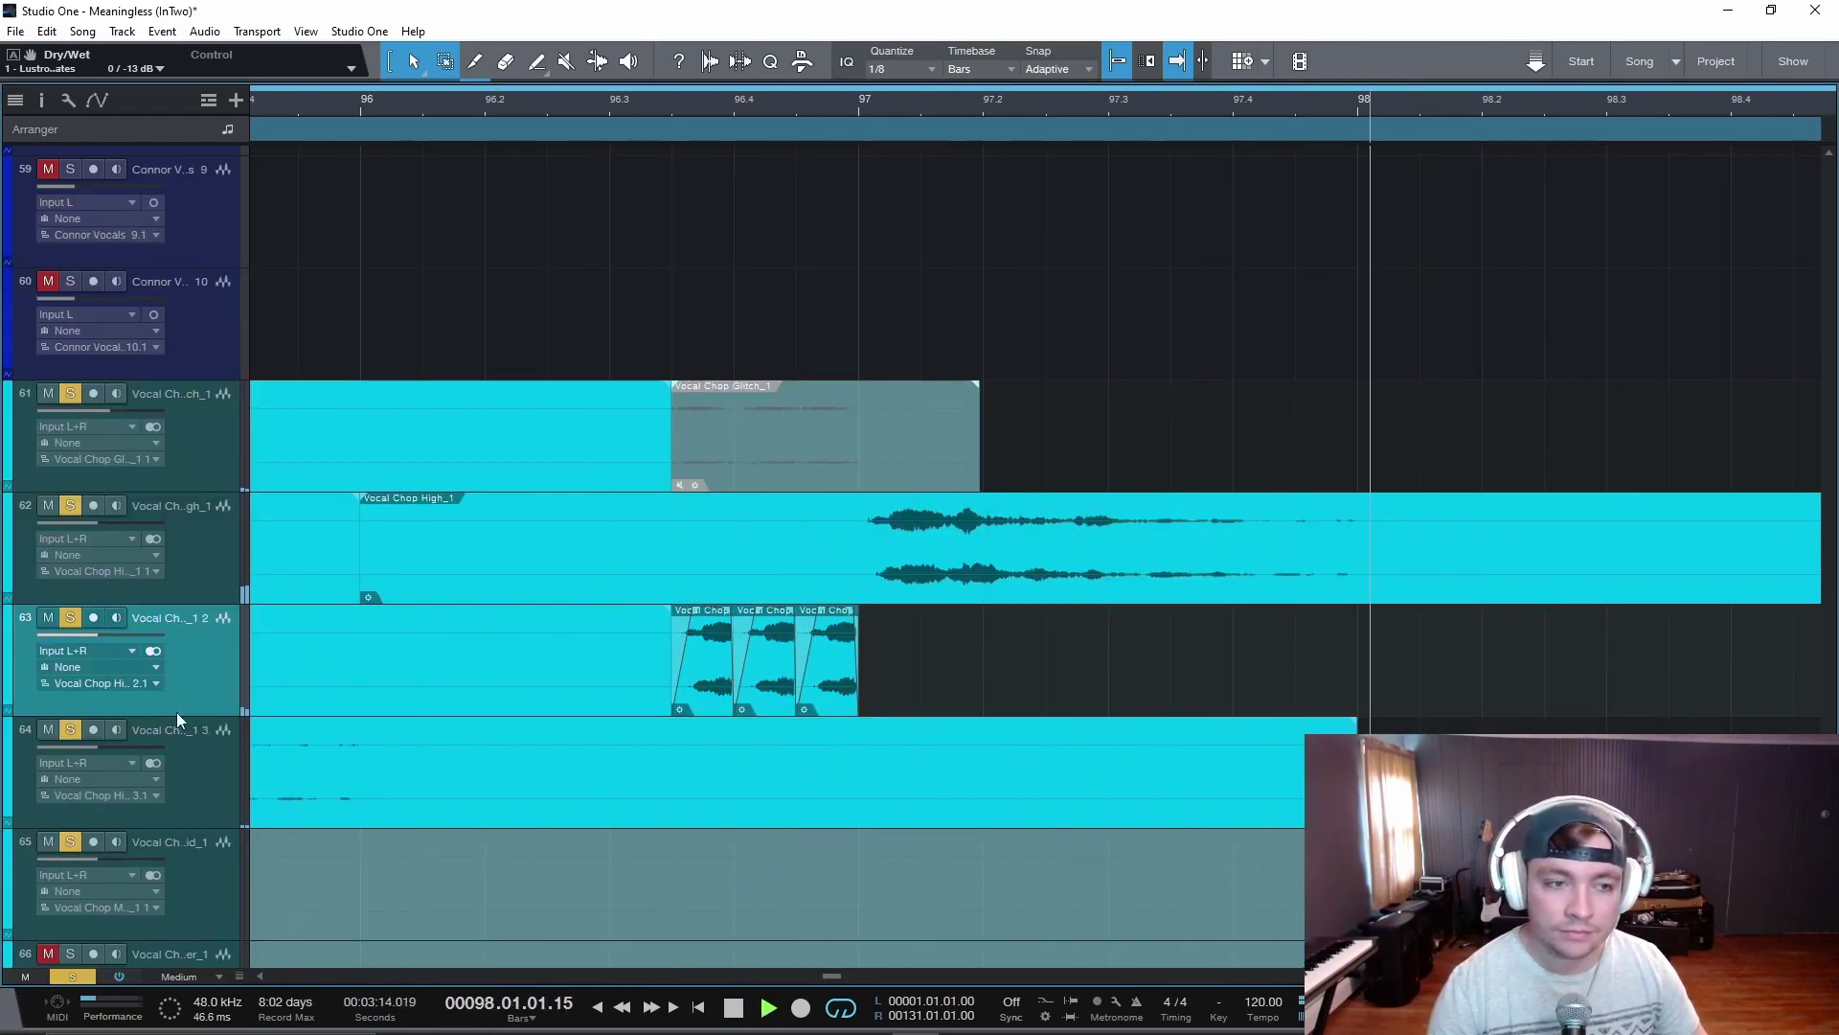
{"action": "left_click", "coordinate": [660, 362]}
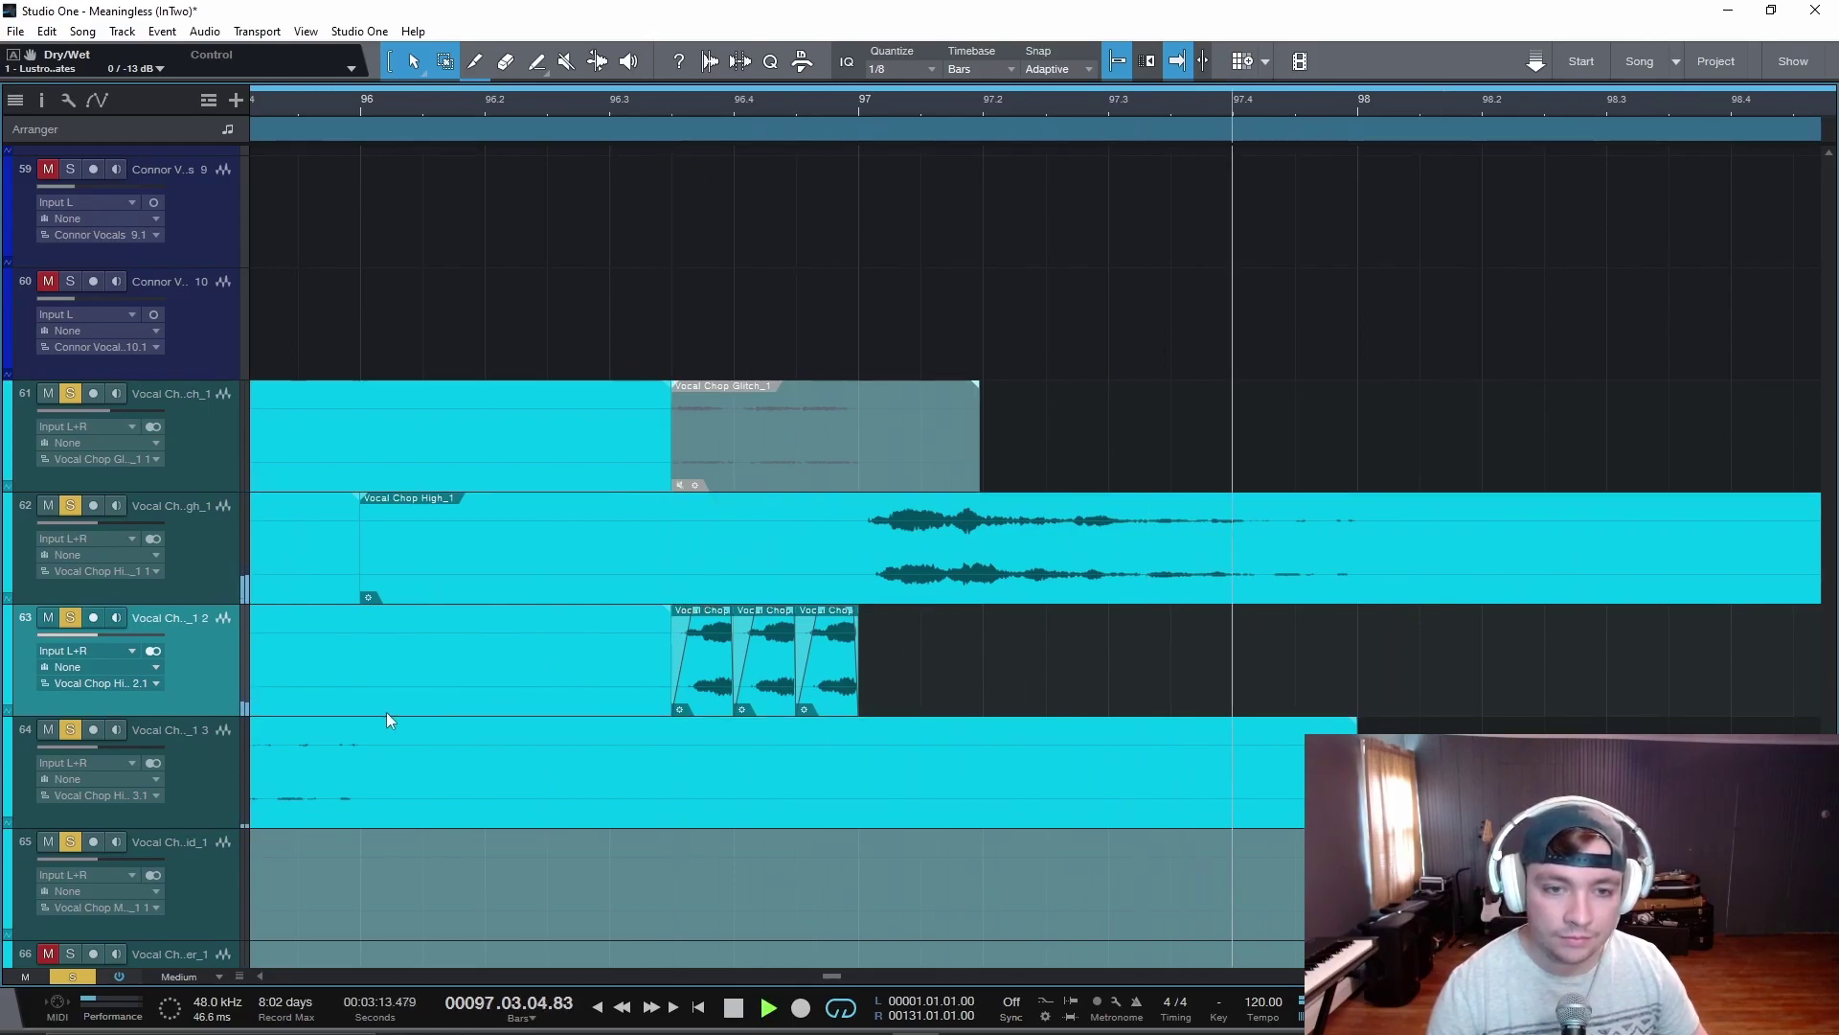
Set the Dry/Wet of the Lustrous Plates reverb to 0 / -9.3 dB and play the slices again
{"action": "key", "text": "F3"}
{"action": "left_click", "coordinate": [1308, 254]}
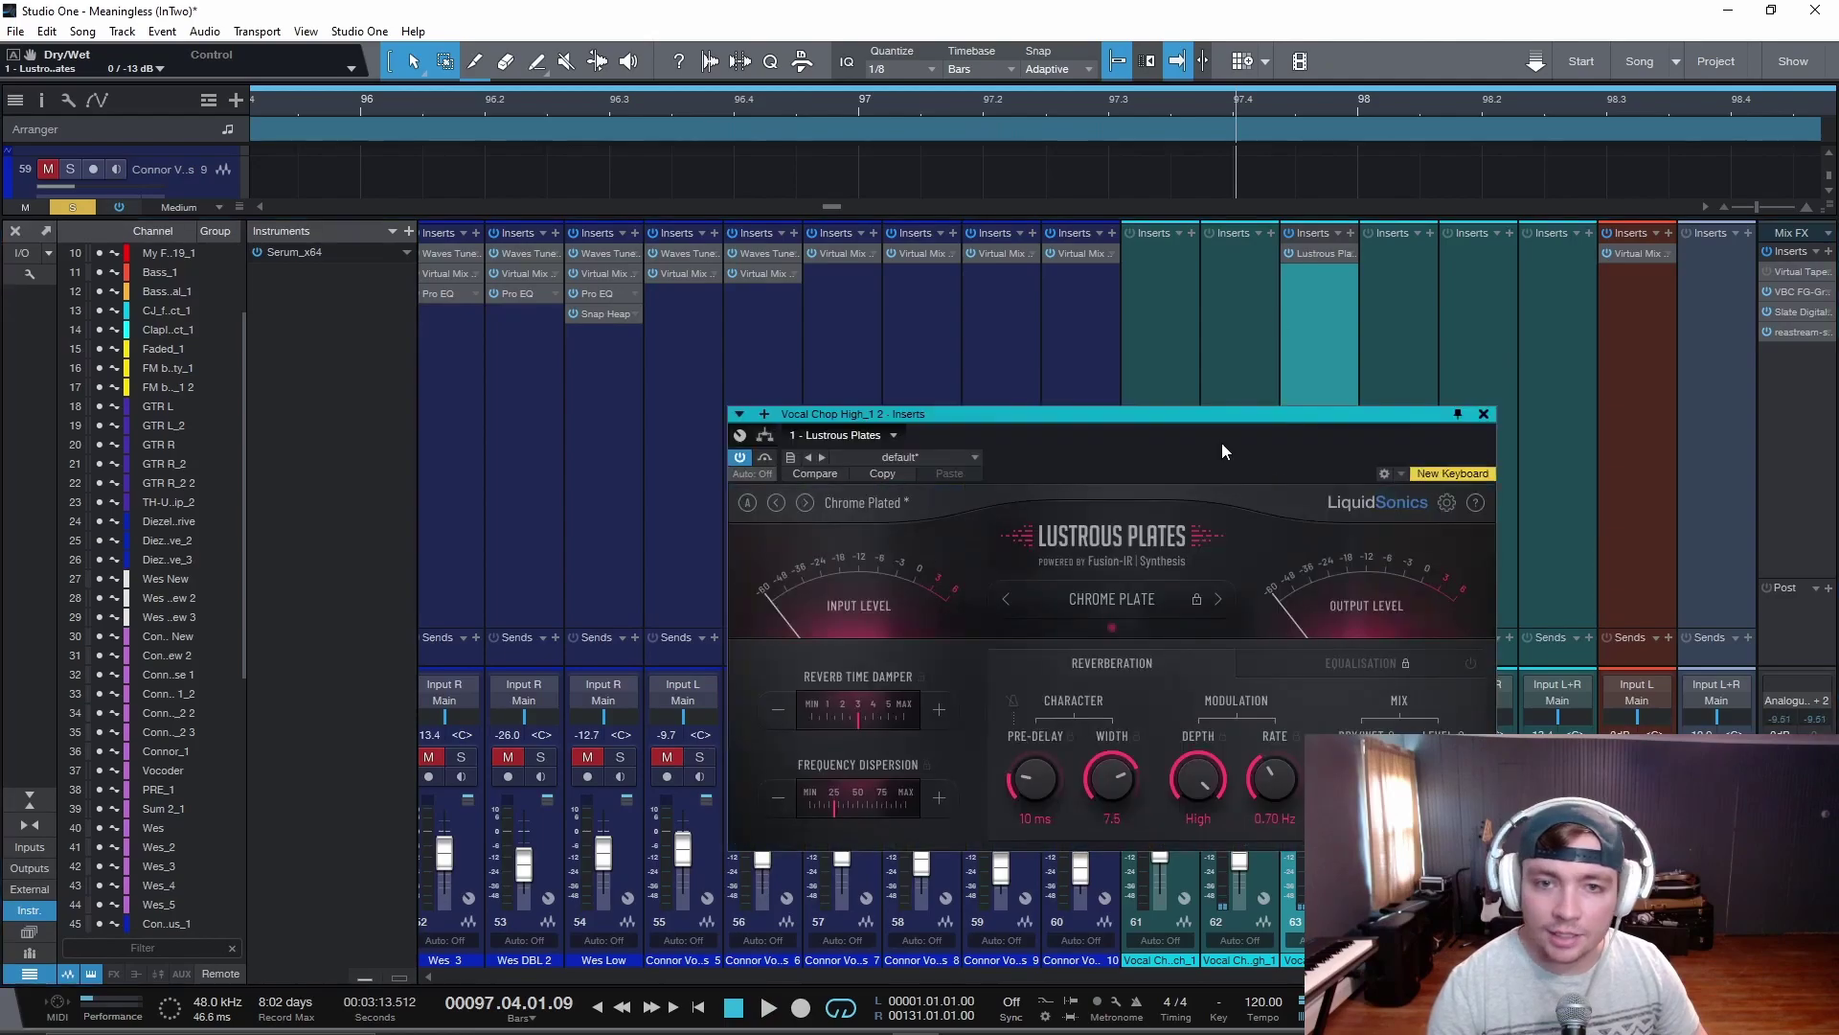
{"action": "left_click", "coordinate": [1484, 413]}
{"action": "key", "text": "F3"}
{"action": "key", "text": "space"}
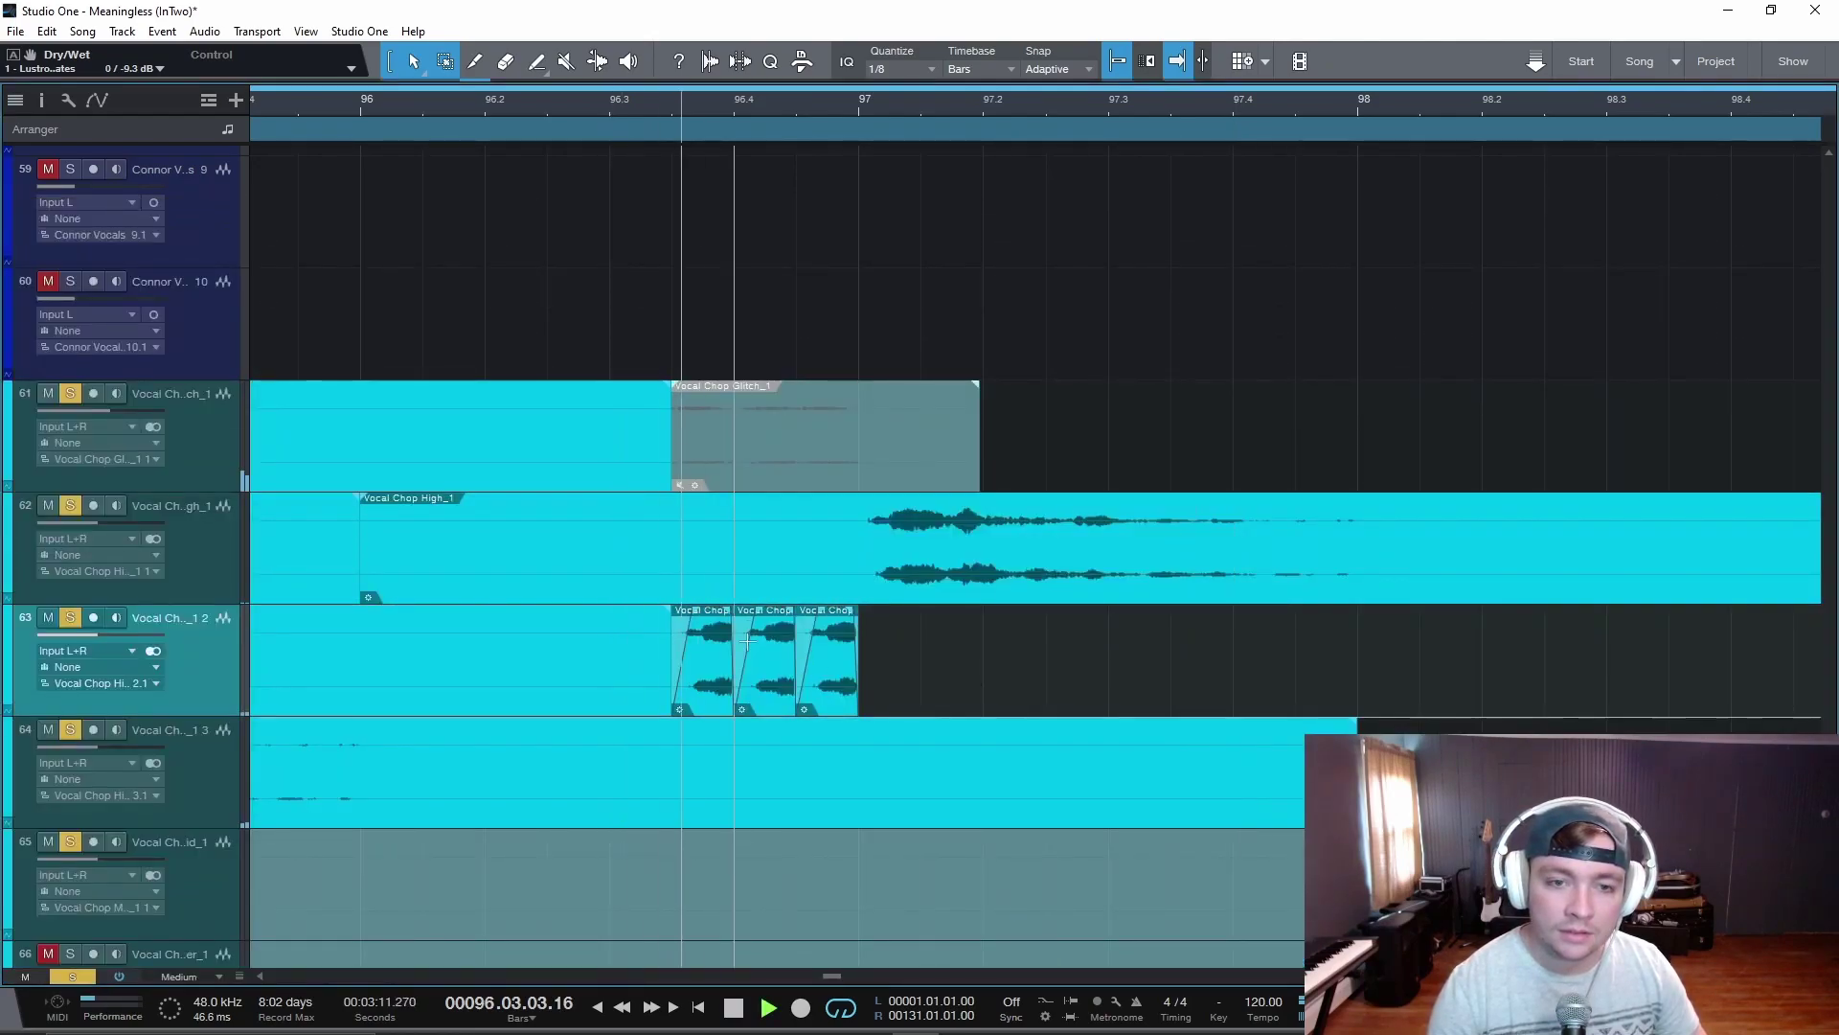
Clear all track solos and mutes and play the rebuilt vocal chop sequence in the full mix from around bar 93
{"action": "key", "text": "space"}
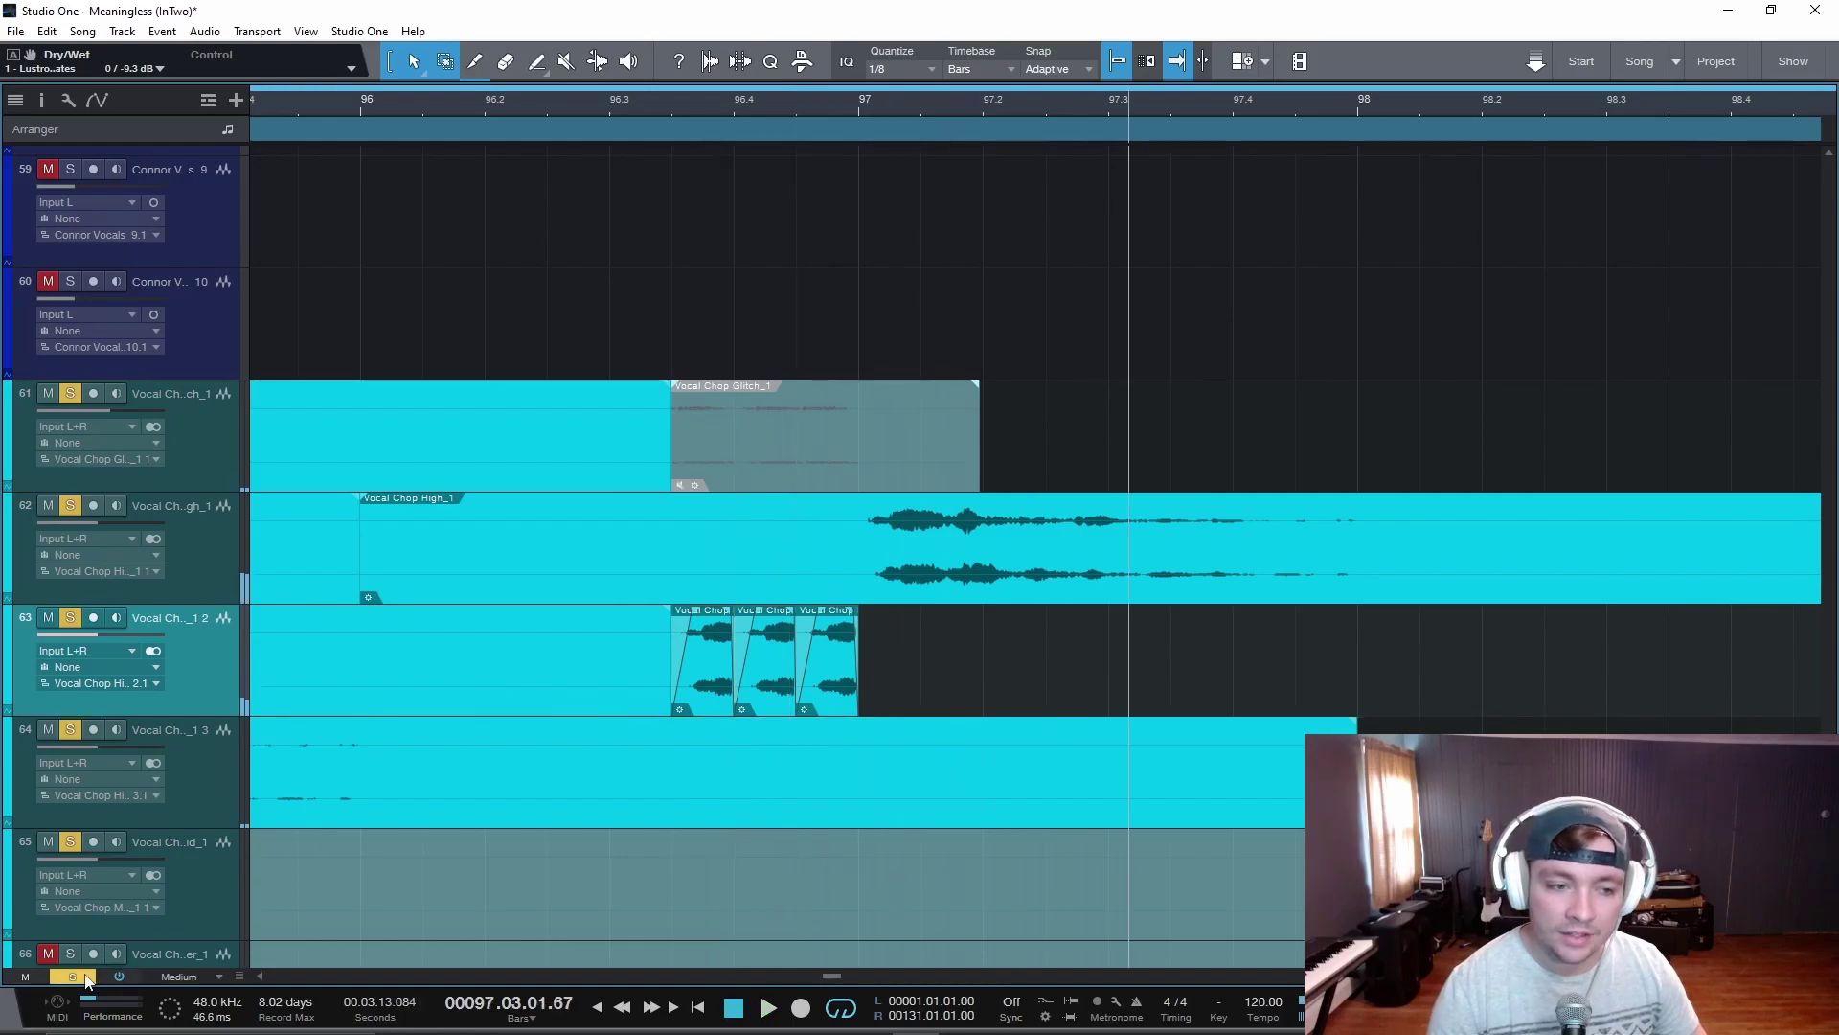
{"action": "scroll", "coordinate": [875, 746], "scroll_direction": "down", "scroll_amount": 6}
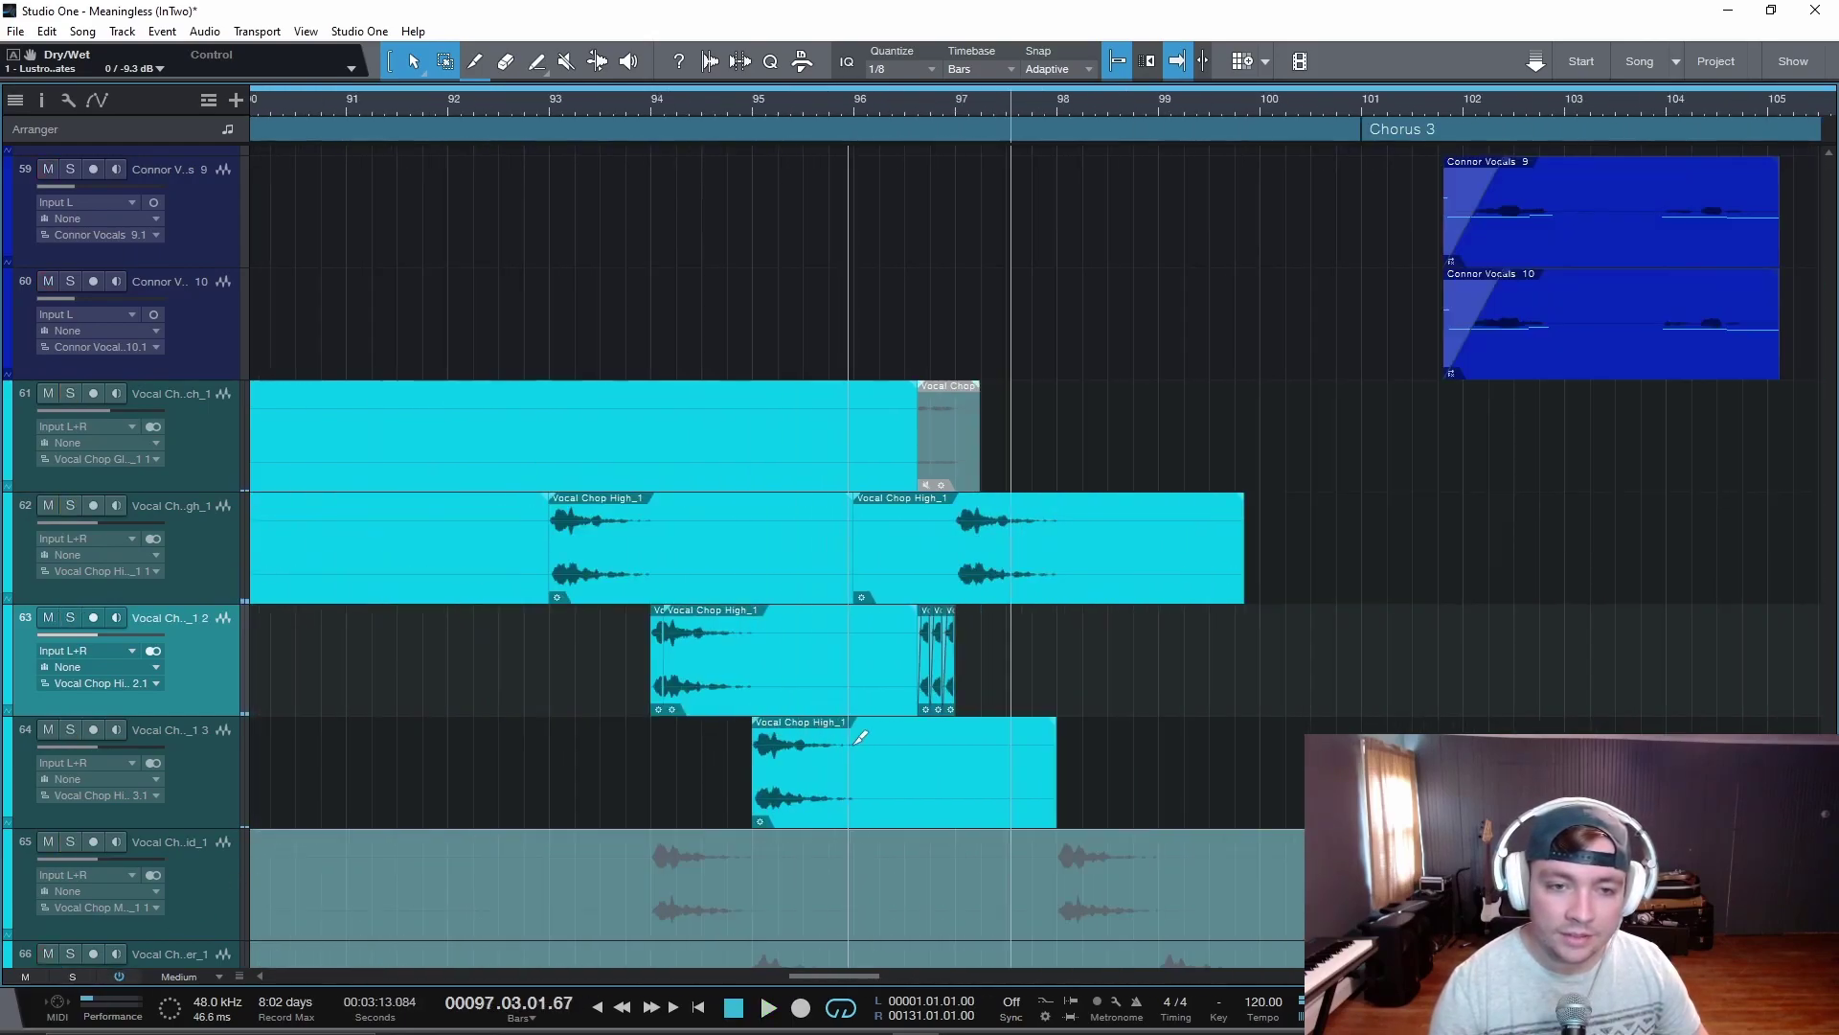
{"action": "left_click", "coordinate": [724, 360]}
{"action": "key", "text": "space"}
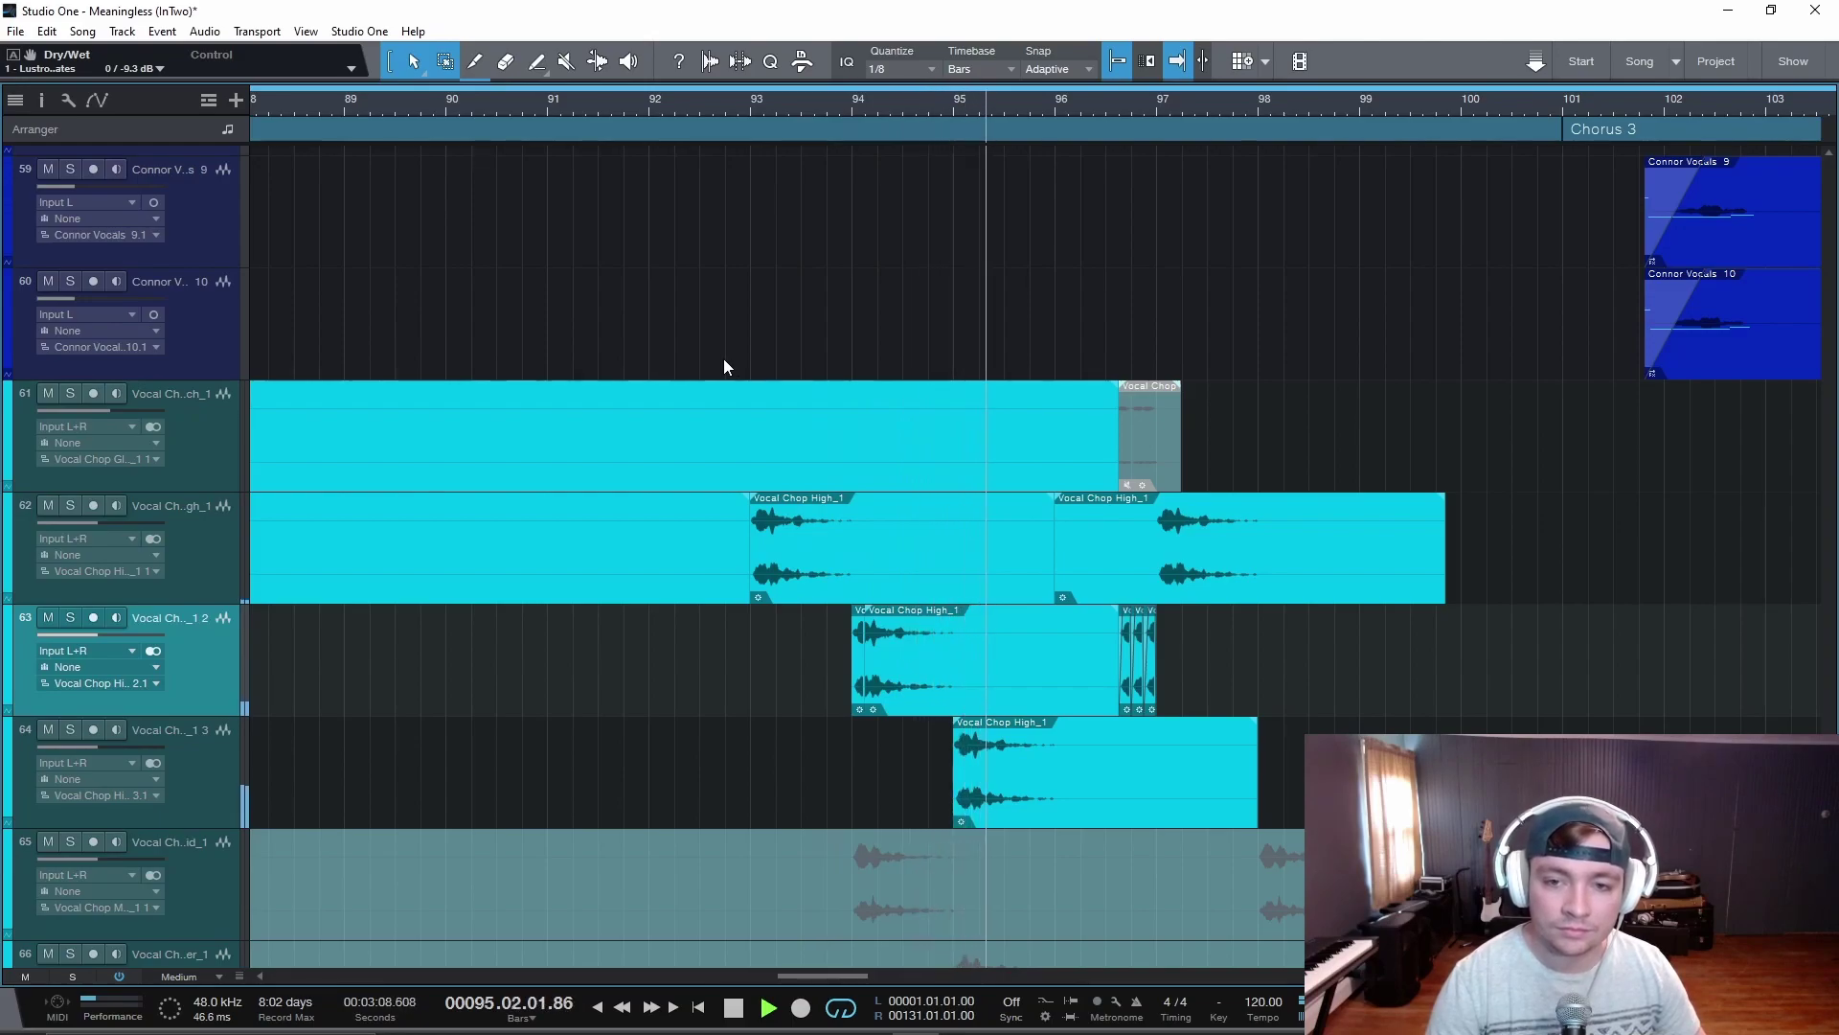
Unmute the vocal chop events on tracks 65 and 66 while the song keeps playing
{"action": "scroll", "coordinate": [722, 359], "scroll_direction": "down", "scroll_amount": 2}
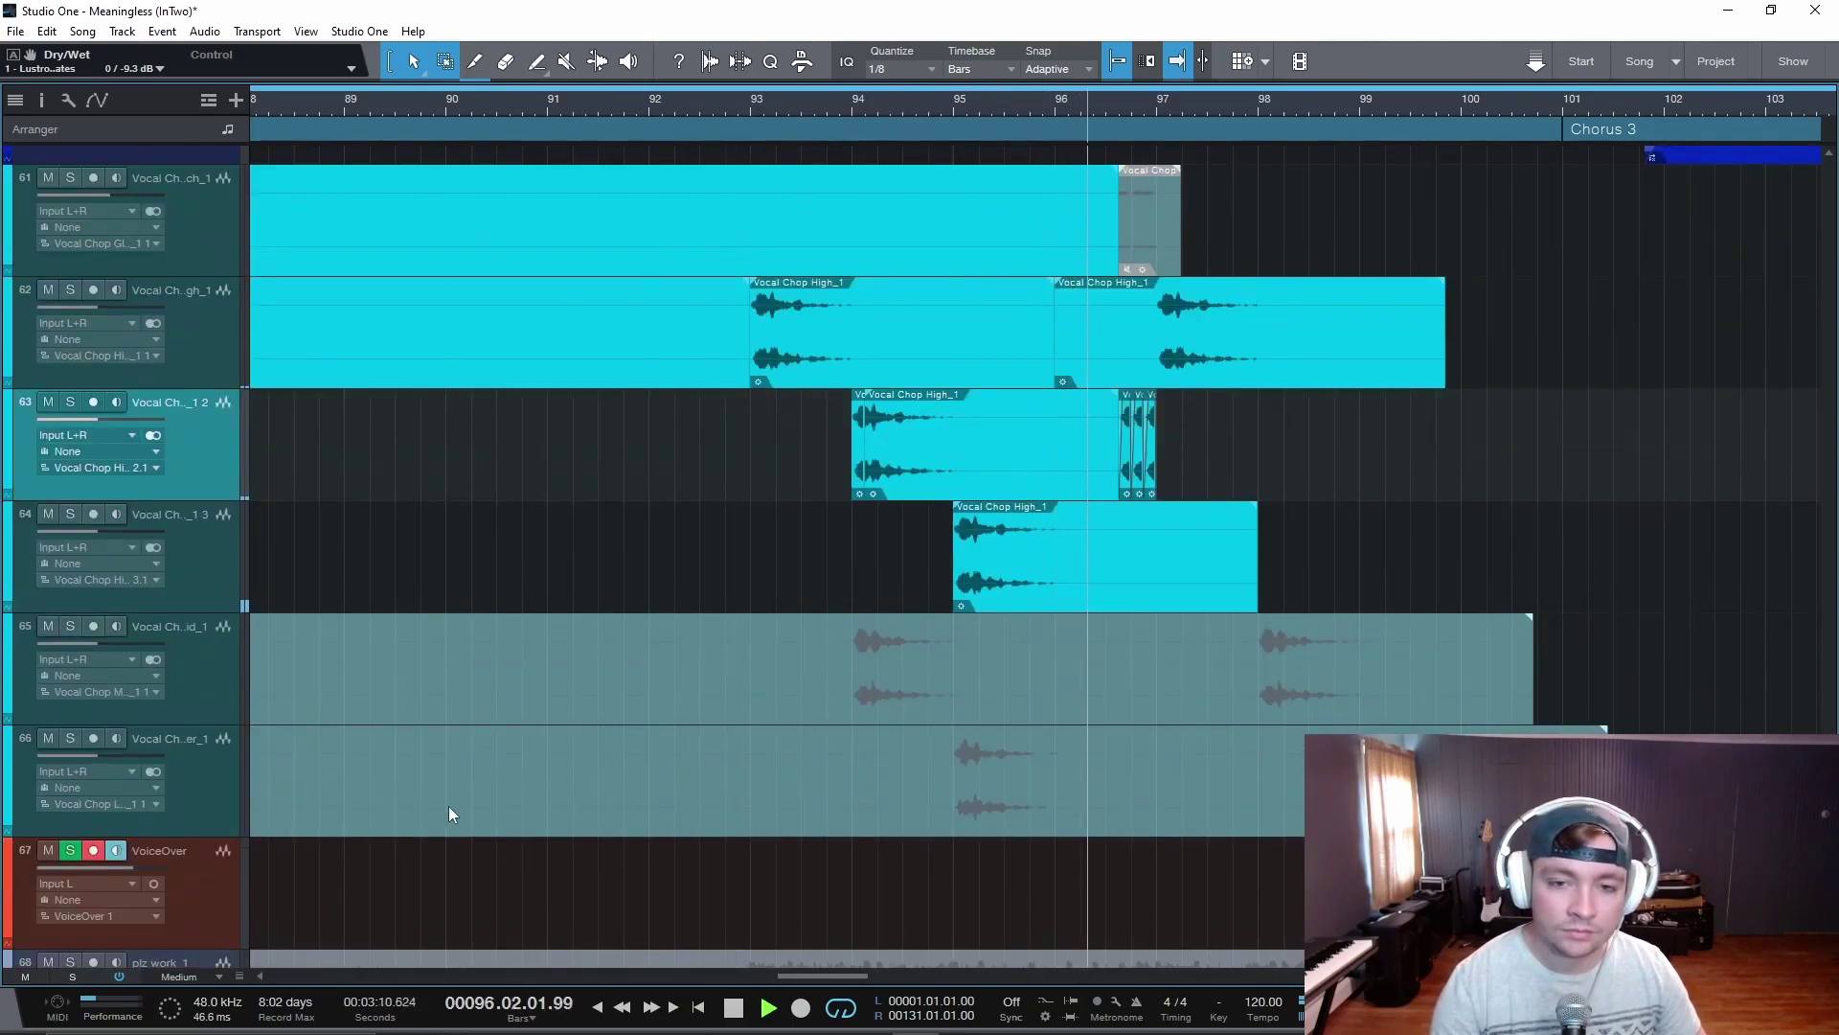
{"action": "left_click", "coordinate": [484, 808]}
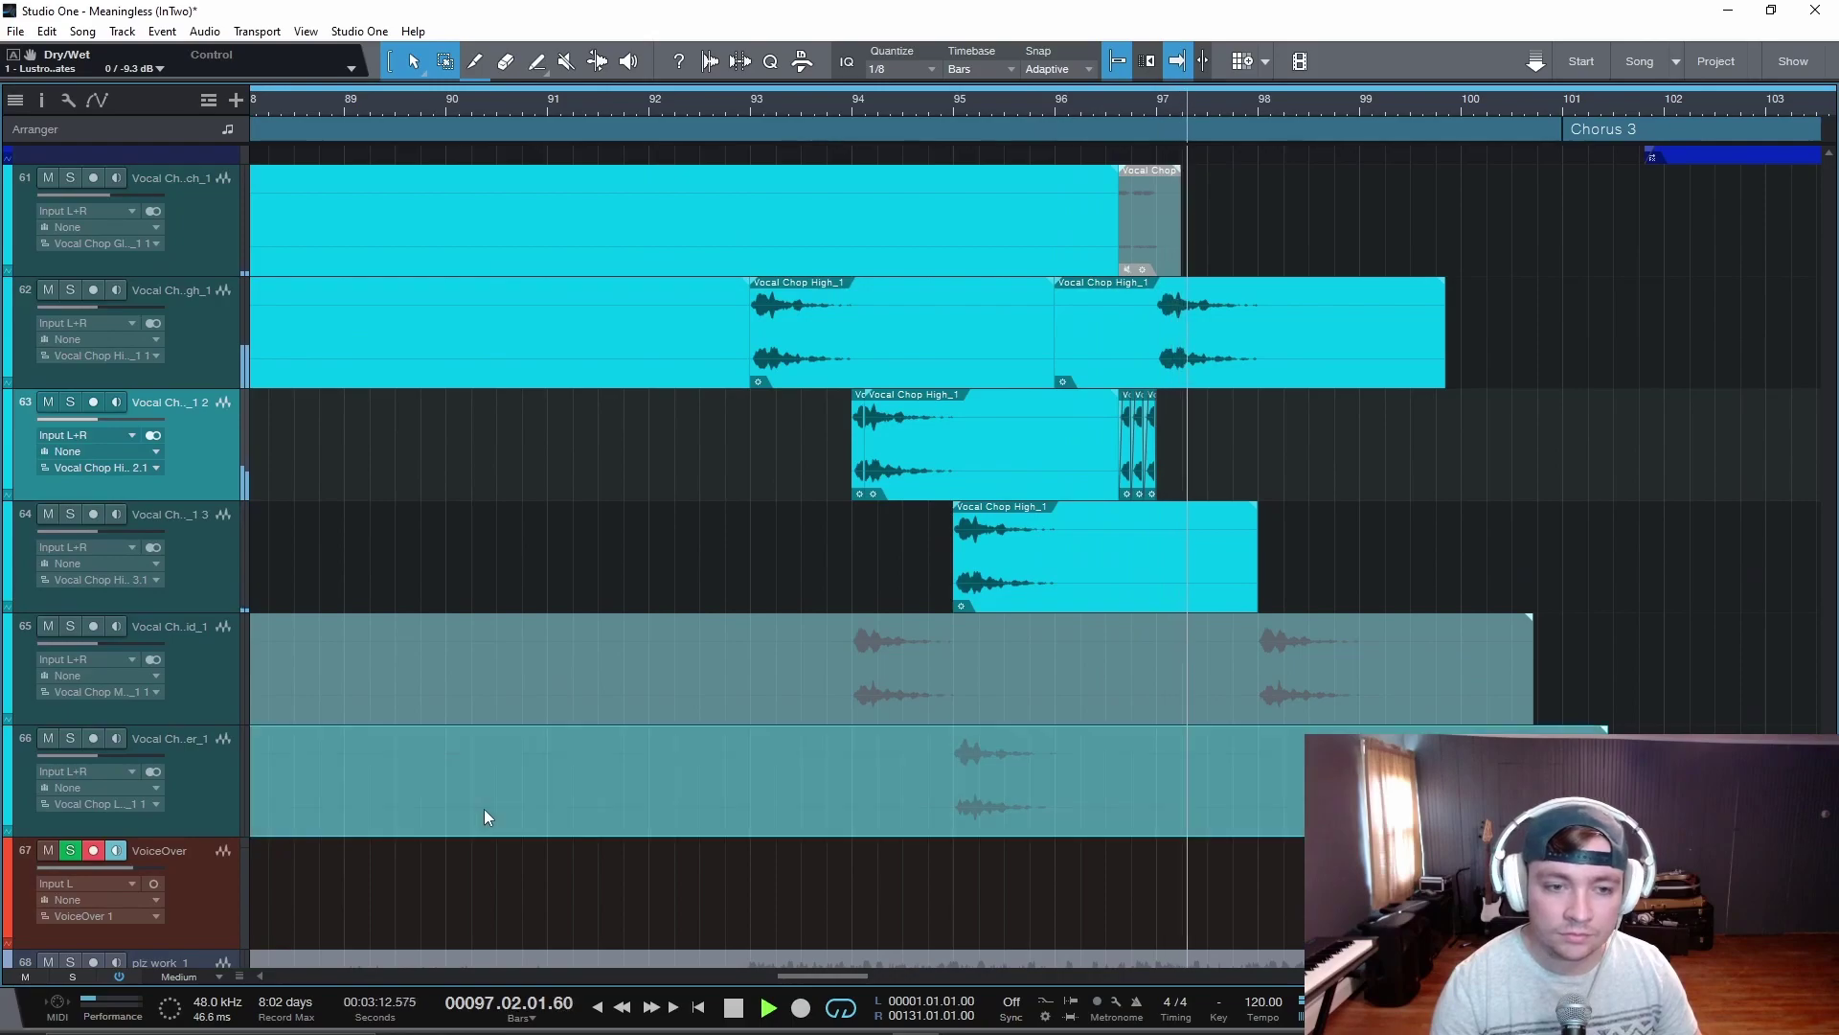
{"action": "left_click", "coordinate": [502, 688]}
{"action": "key", "text": "shift+m"}
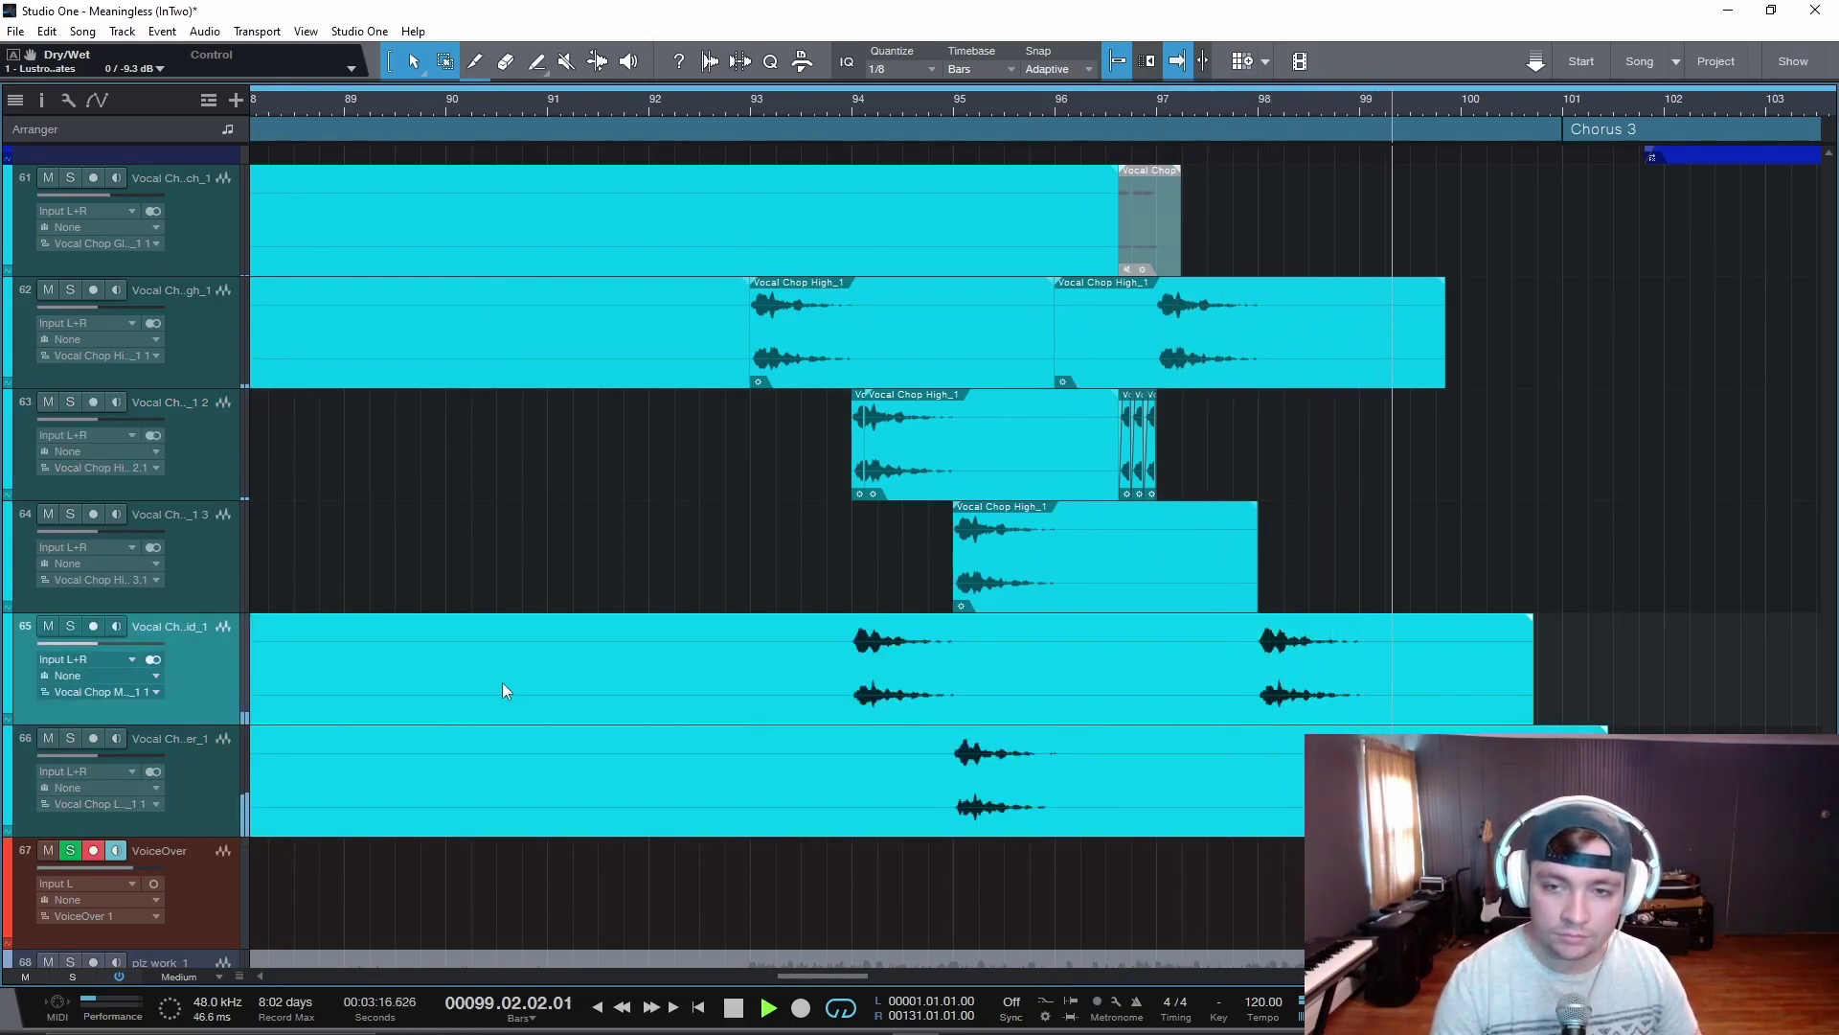
Listen to all the vocal chop layers together into Chorus 3, stop playback and show the chop tracks in a wider overview
{"action": "scroll", "coordinate": [604, 616], "scroll_direction": "up", "scroll_amount": 1}
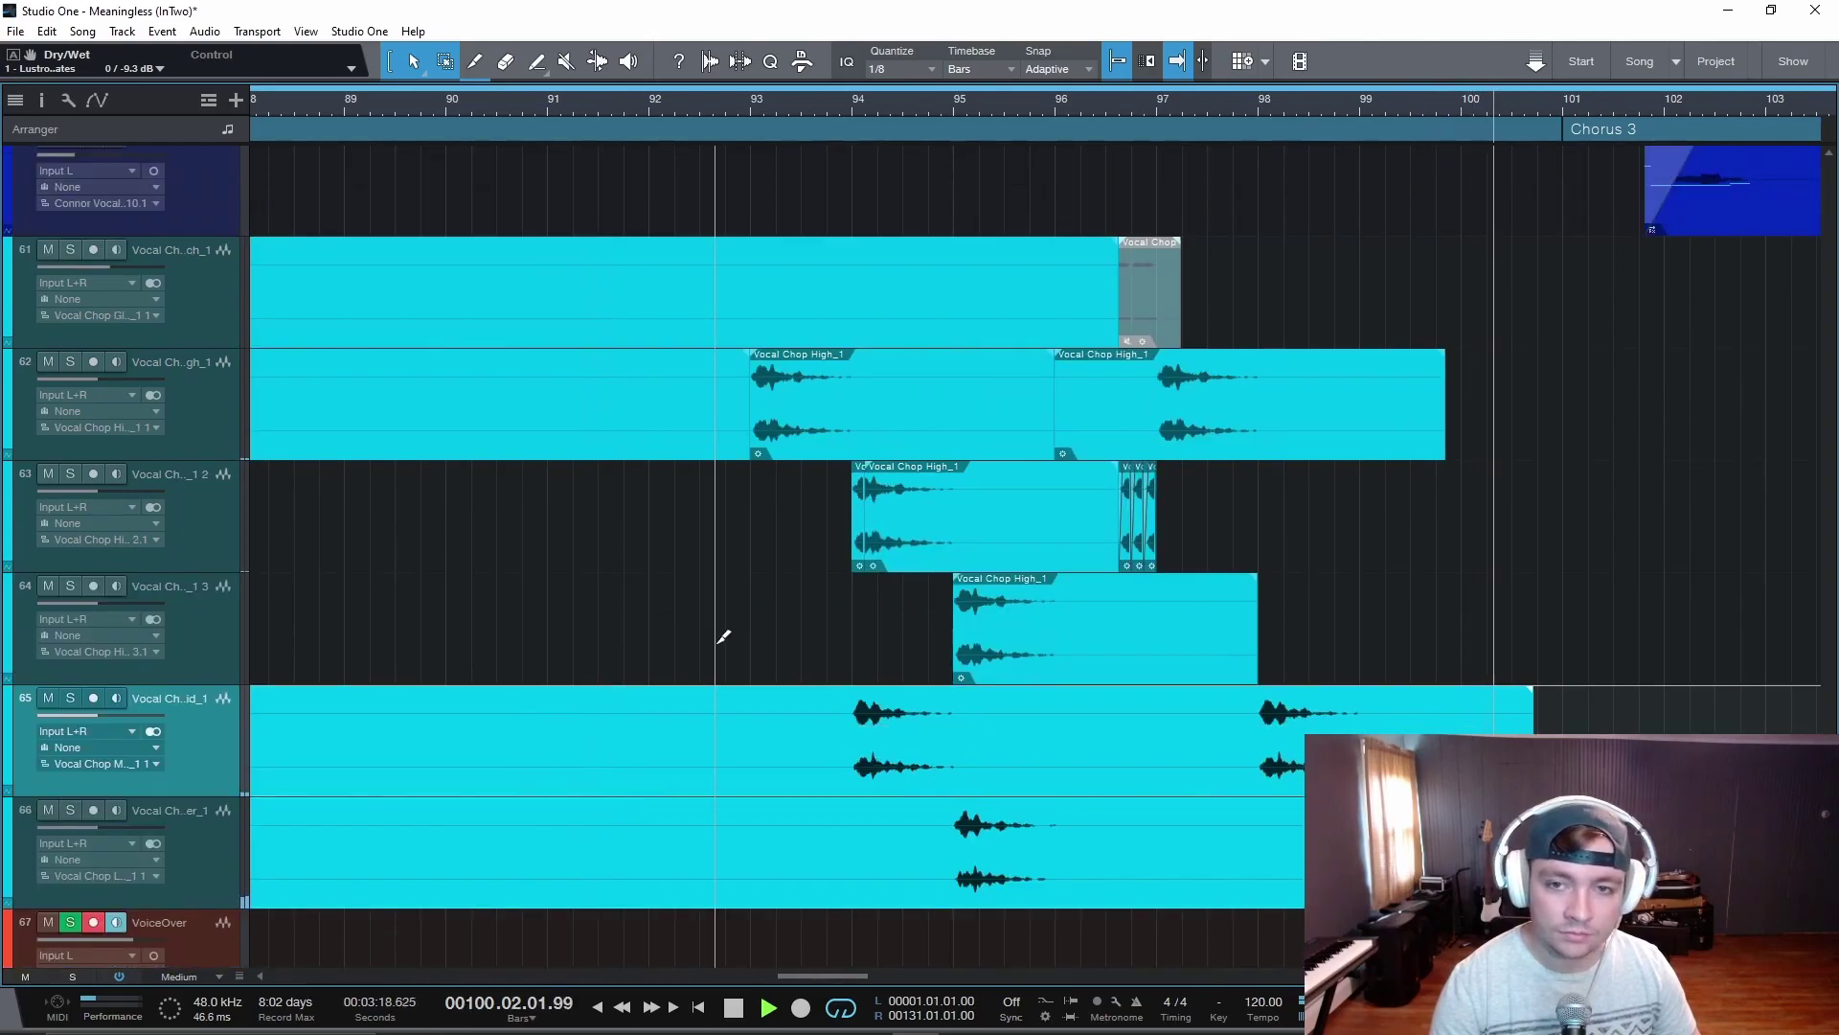
{"action": "scroll", "coordinate": [722, 642], "scroll_direction": "down", "scroll_amount": 2}
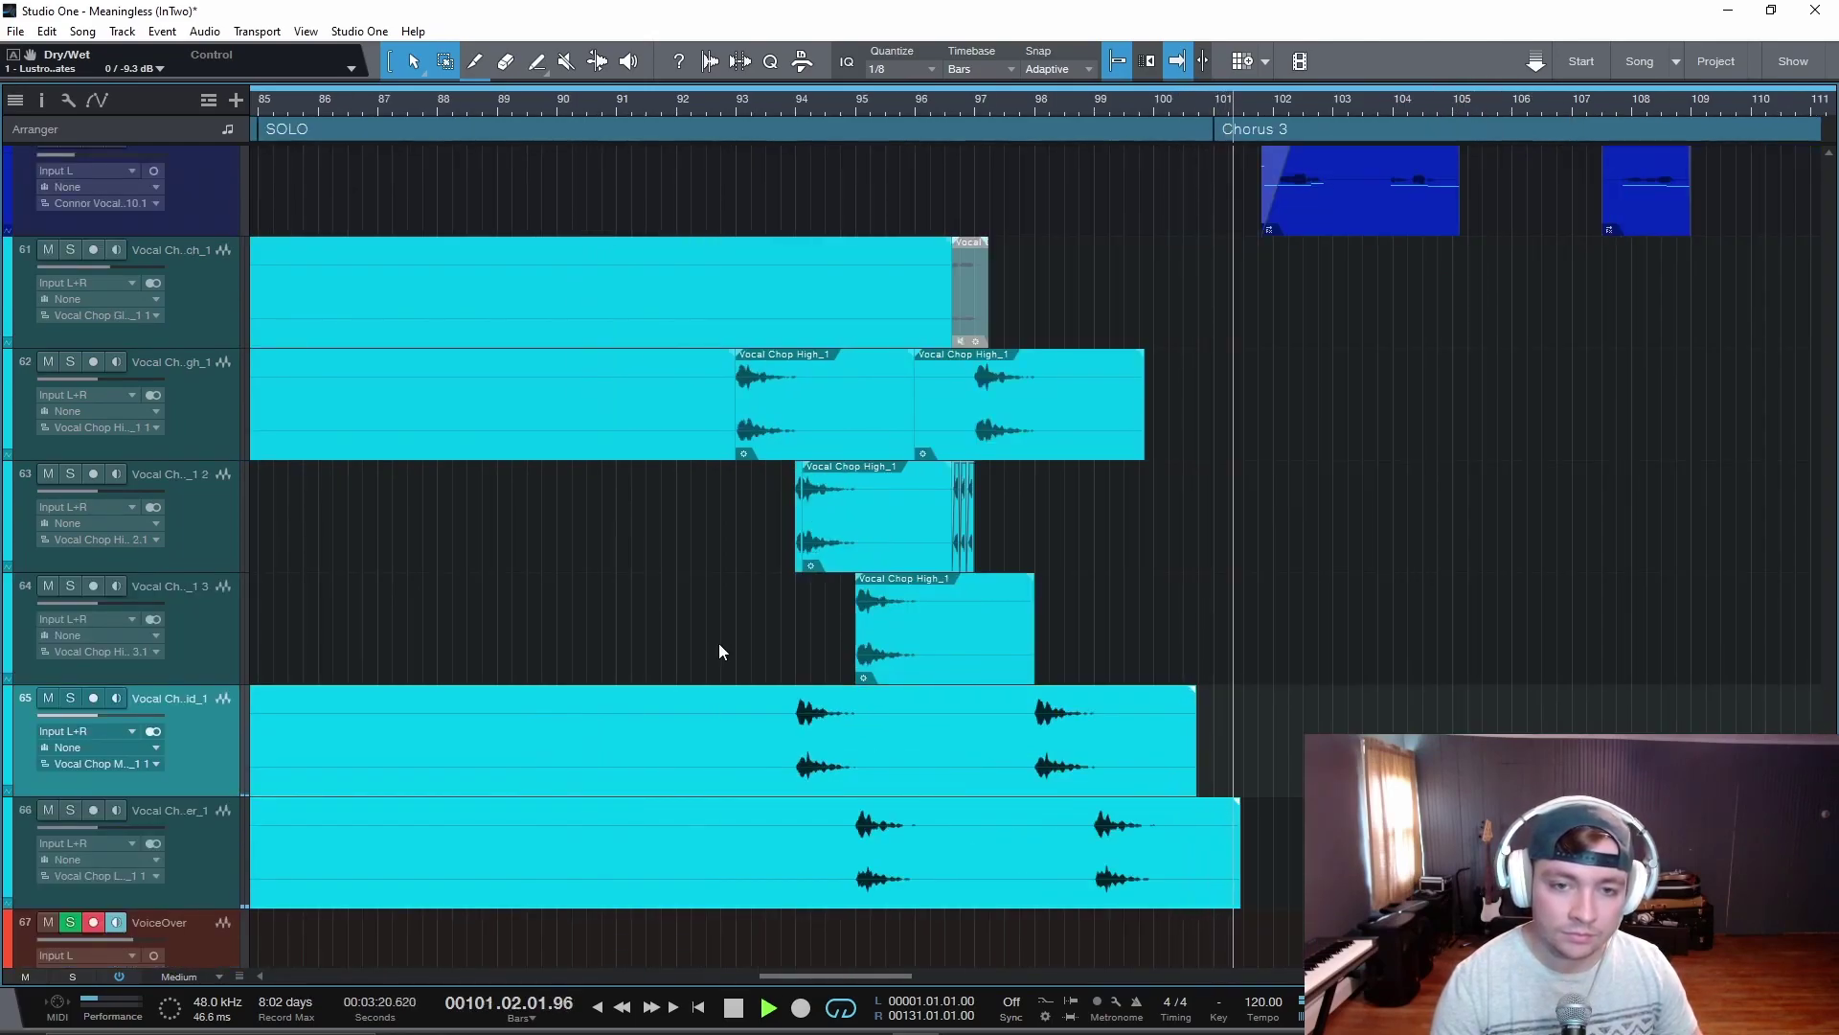
{"action": "key", "text": "space"}
{"action": "key", "text": "w"}
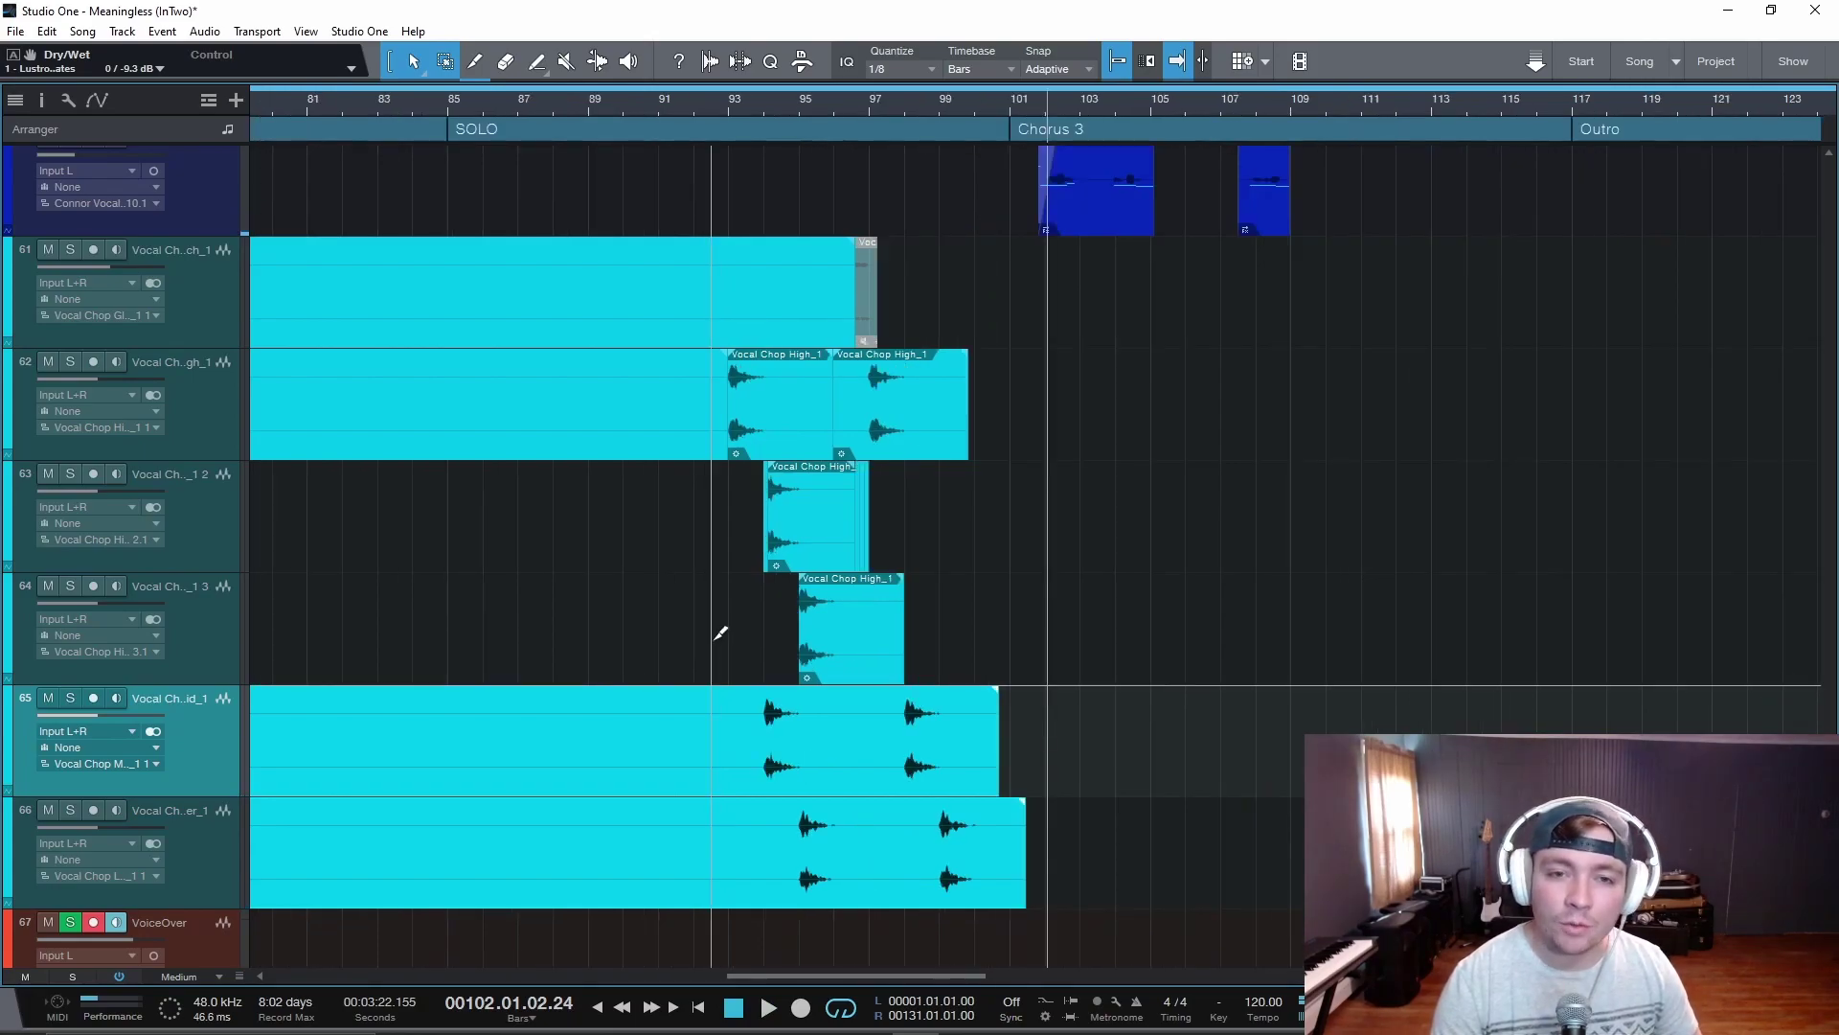
{"action": "key", "text": "shift+w"}
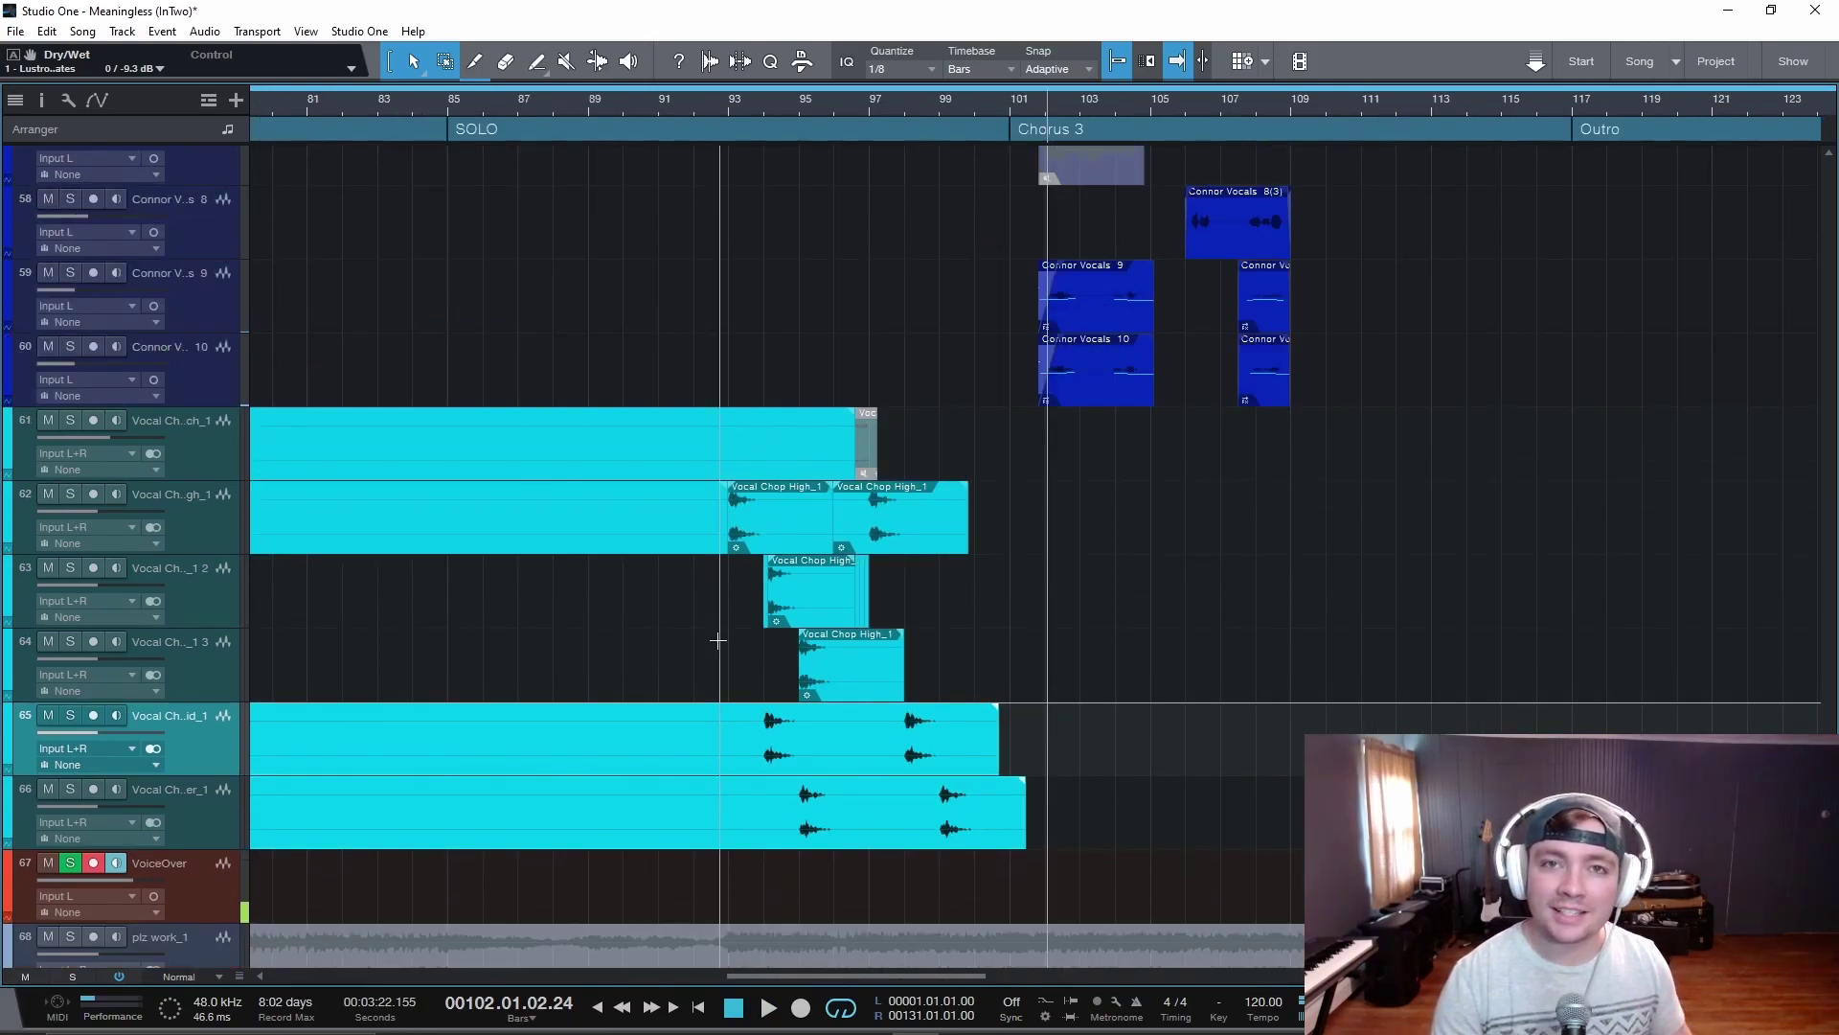